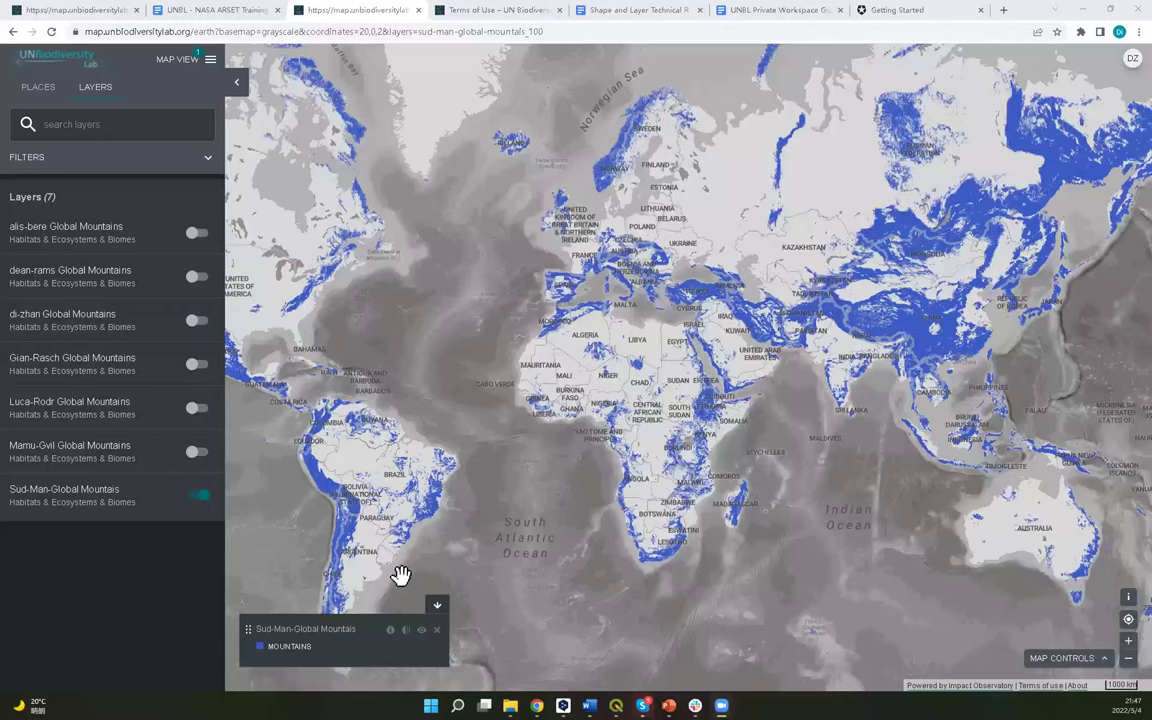
Remove the Sud-Man-Global Mountais layer from the map.
left_click(437, 636)
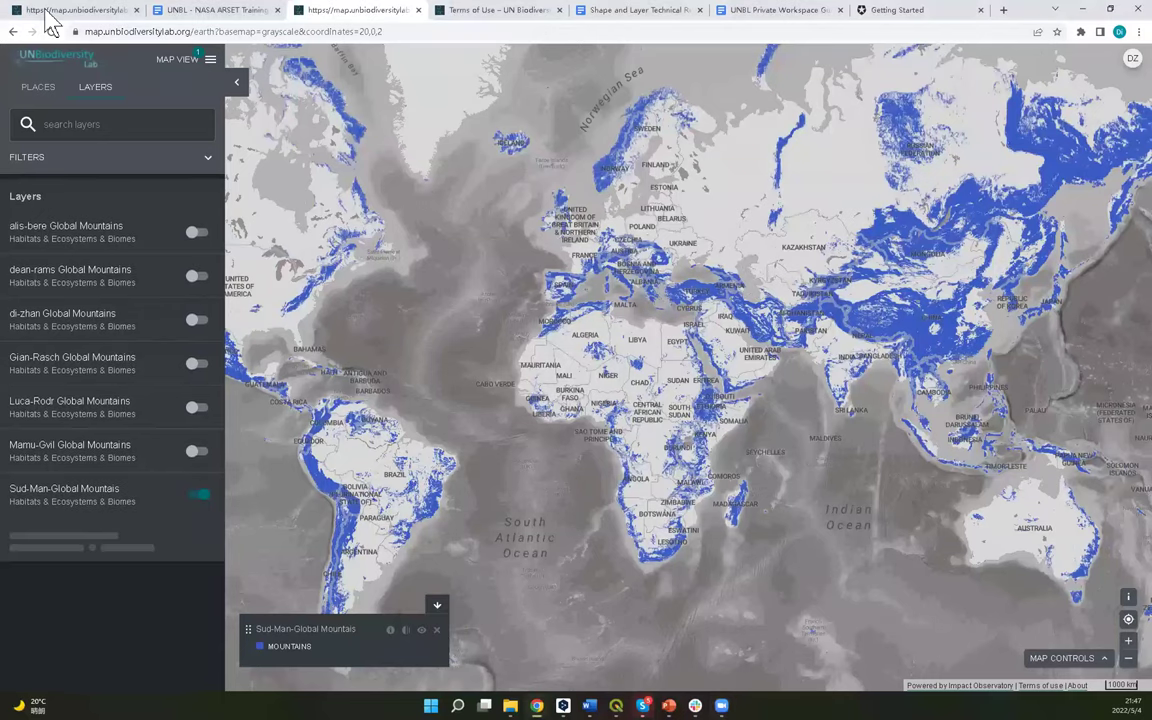
Switch to the NASA-ARSET admin page, enlarge the page to 200%, and open Map View from its navigation.
left_click(42, 12)
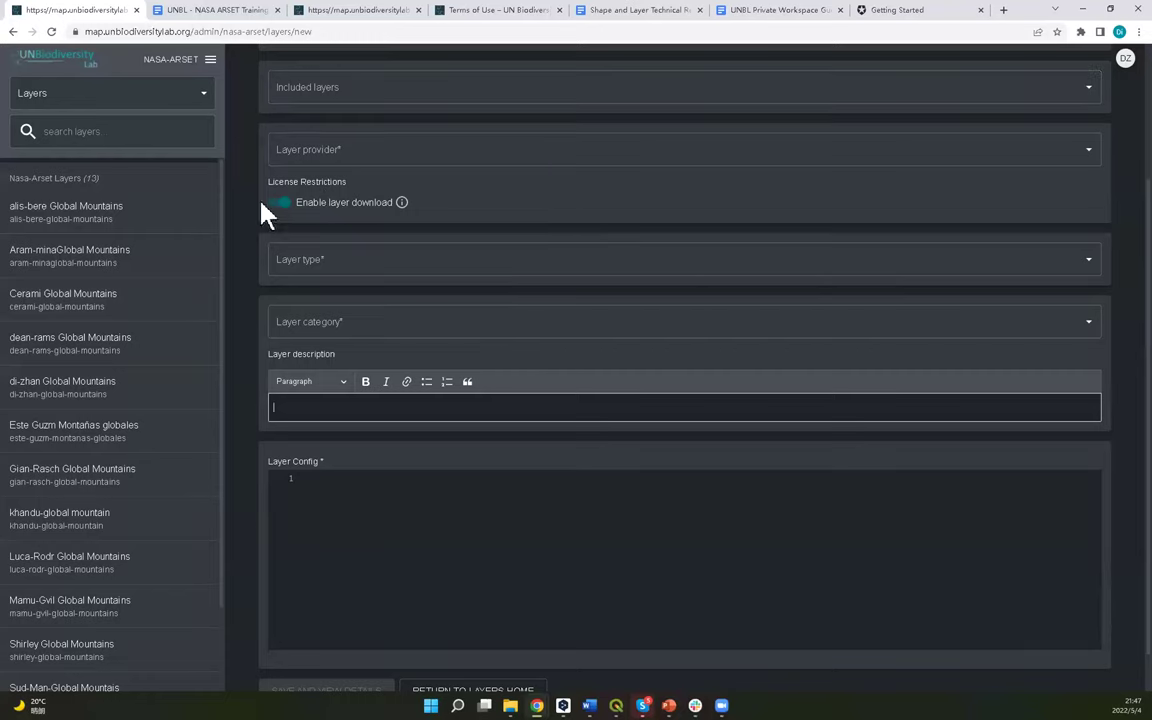
left_click(208, 62)
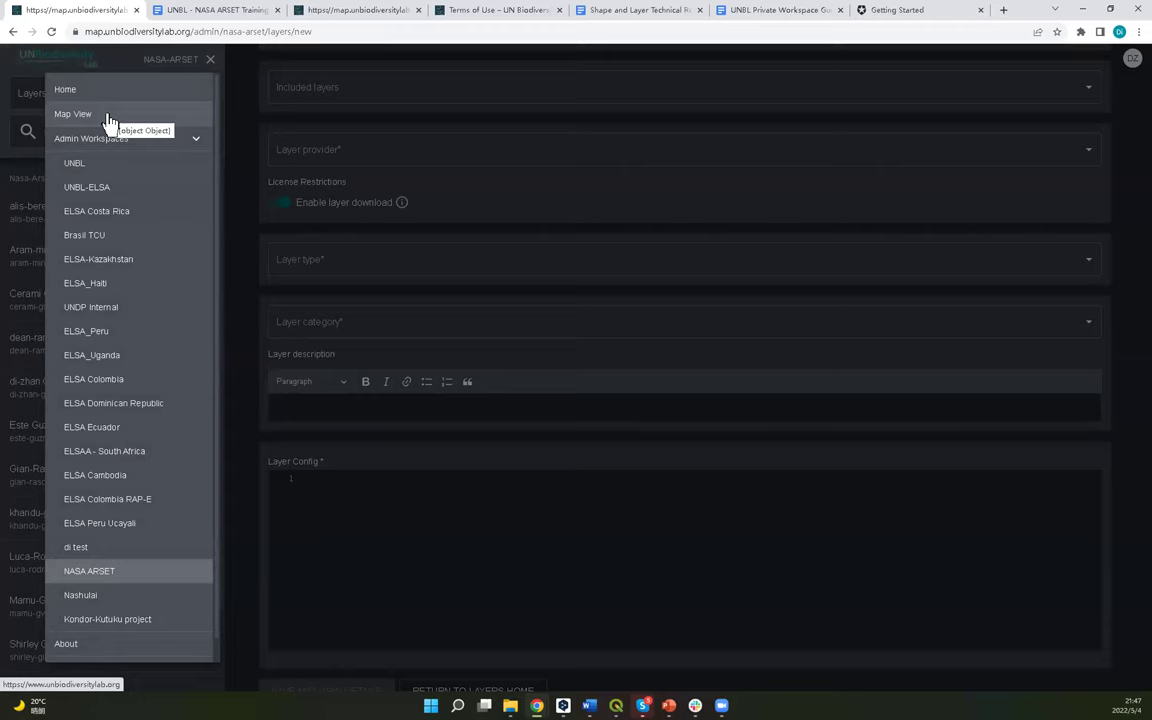
key("ctrl+plus")
key("ctrl+plus")
key("ctrl+plus")
key("ctrl+plus")
key("ctrl+plus")
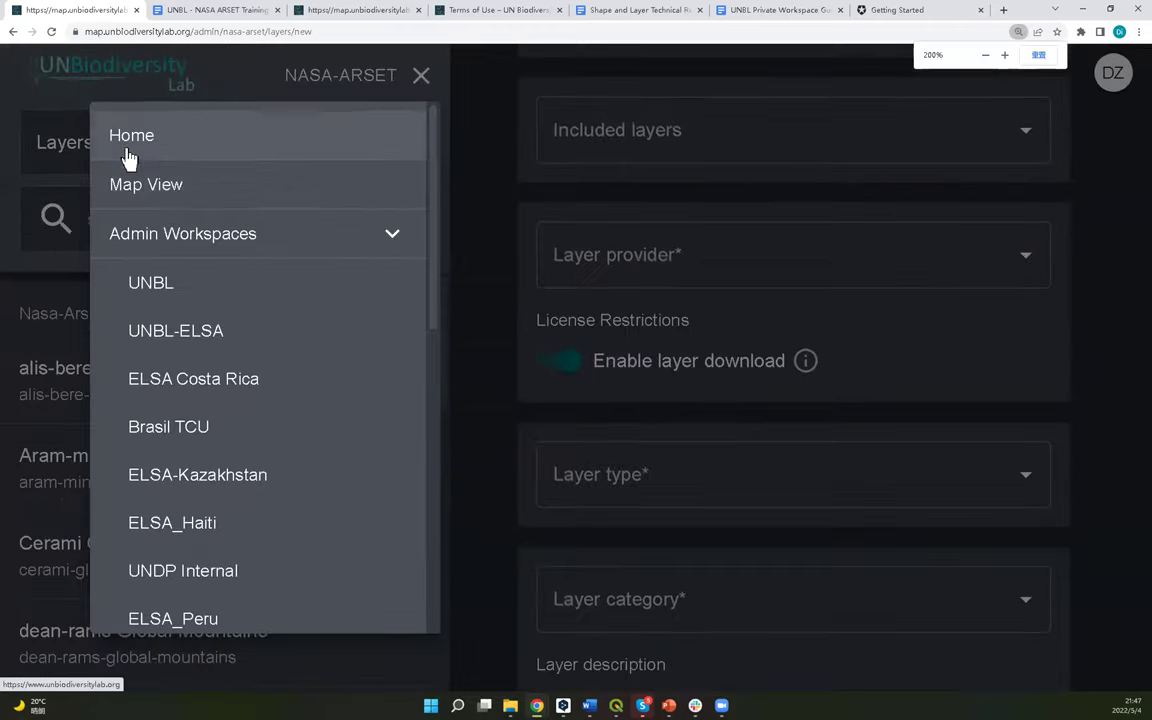
left_click(181, 199)
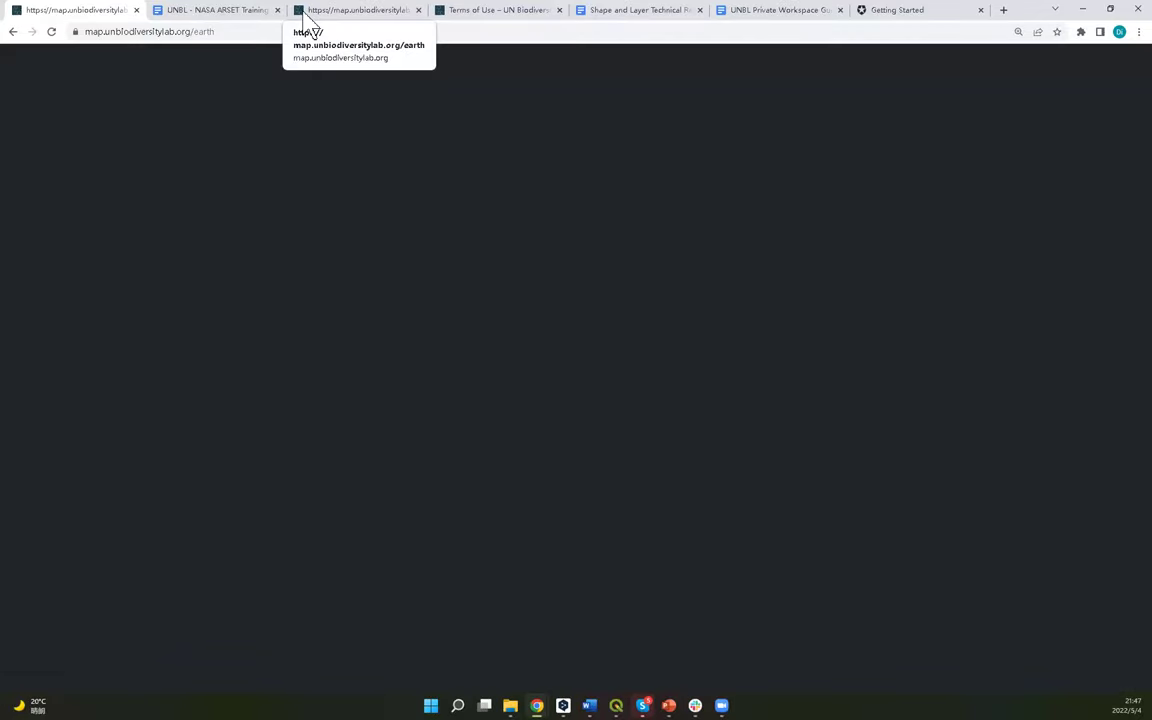
Return to the other map page, set its zoom to 150%, and check the NASA ARSET entry in the workspace list.
left_click(306, 18)
scroll(250, 378, "up", 5)
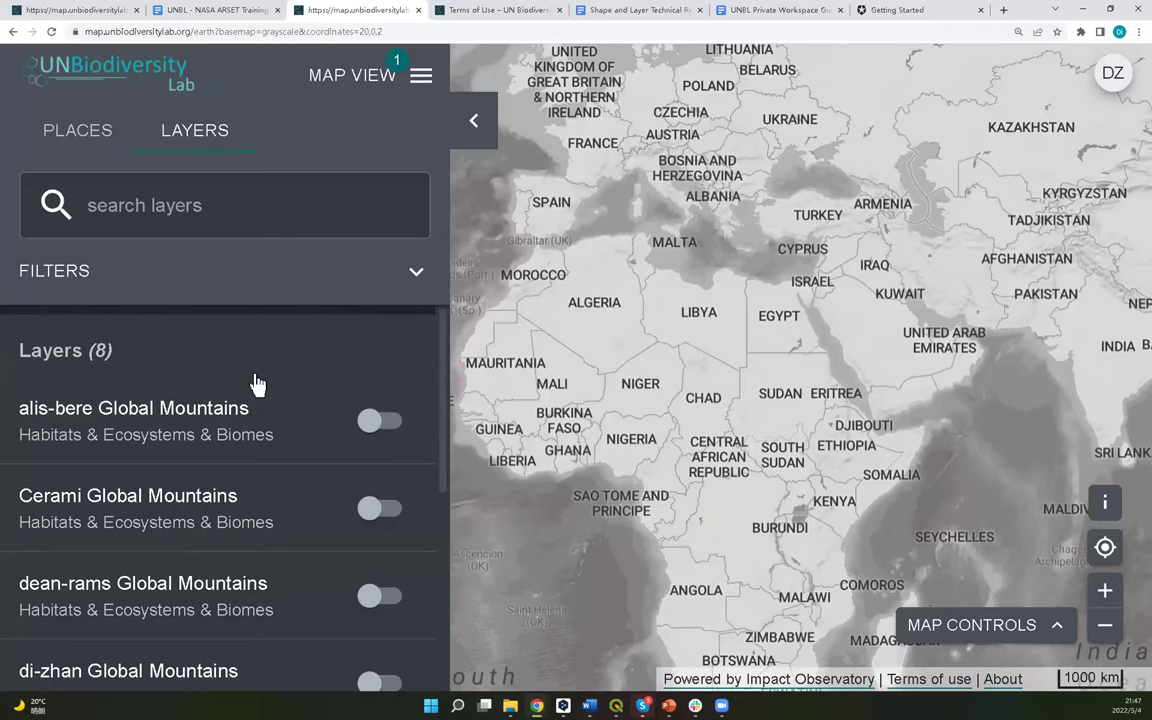
scroll(393, 211, "down", 1)
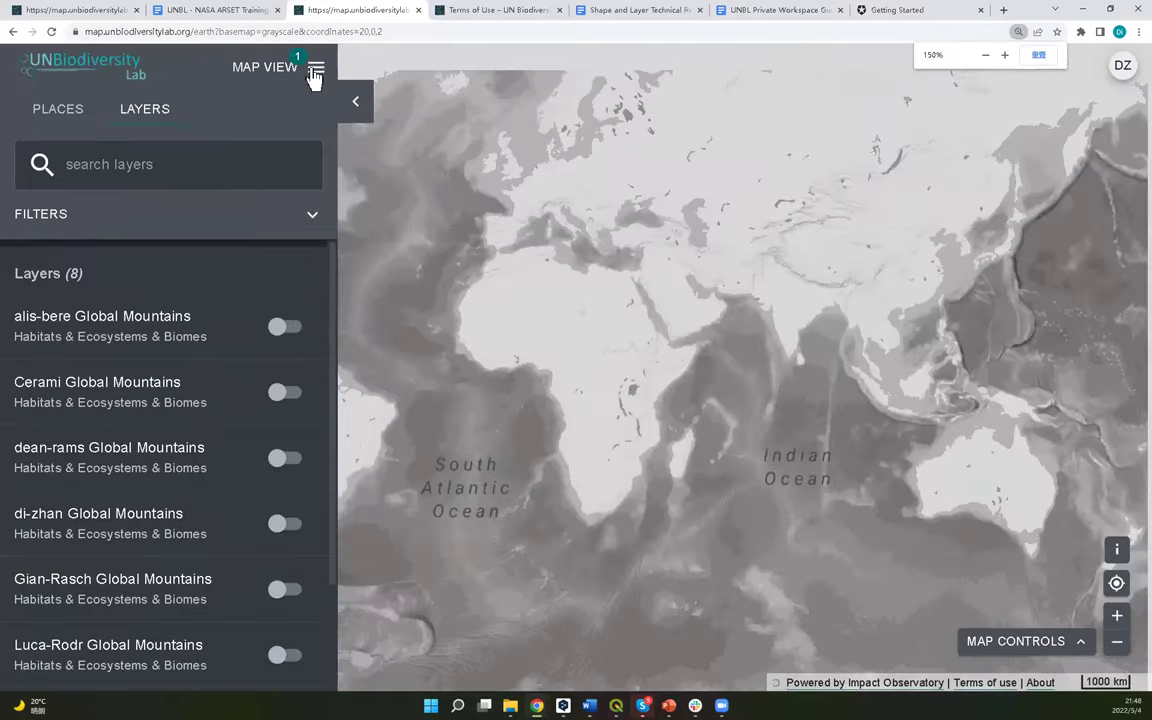
left_click(314, 70)
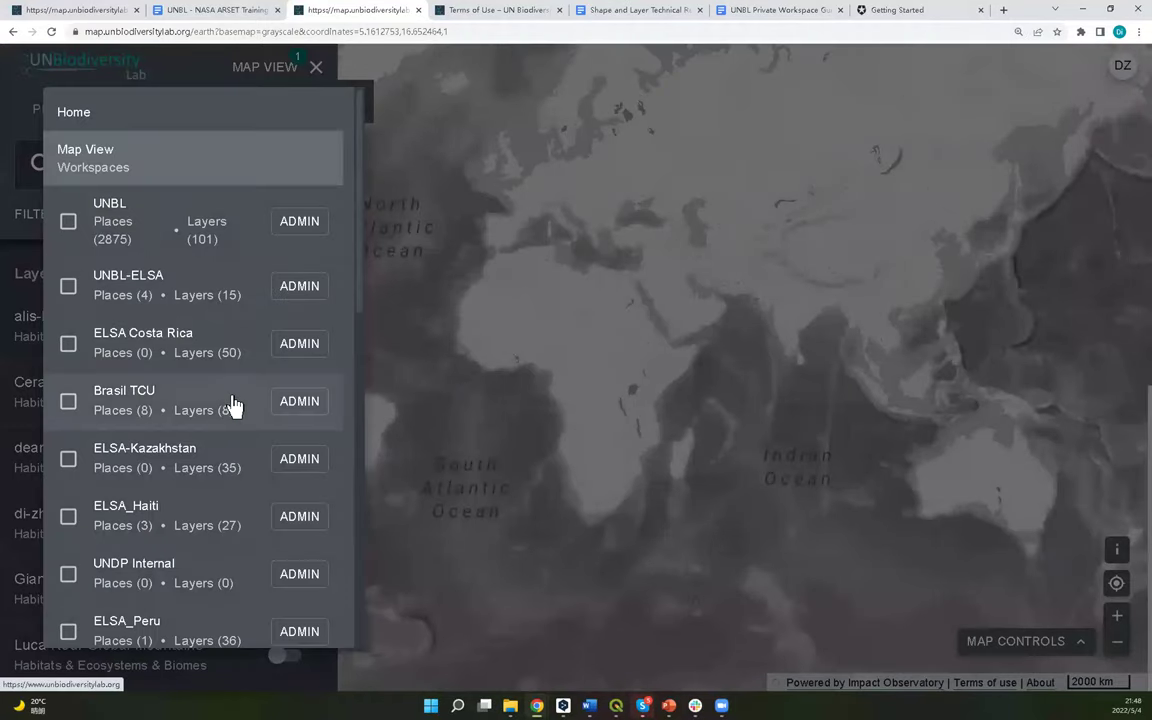
scroll(232, 395, "down", 5)
scroll(237, 394, "down", 2)
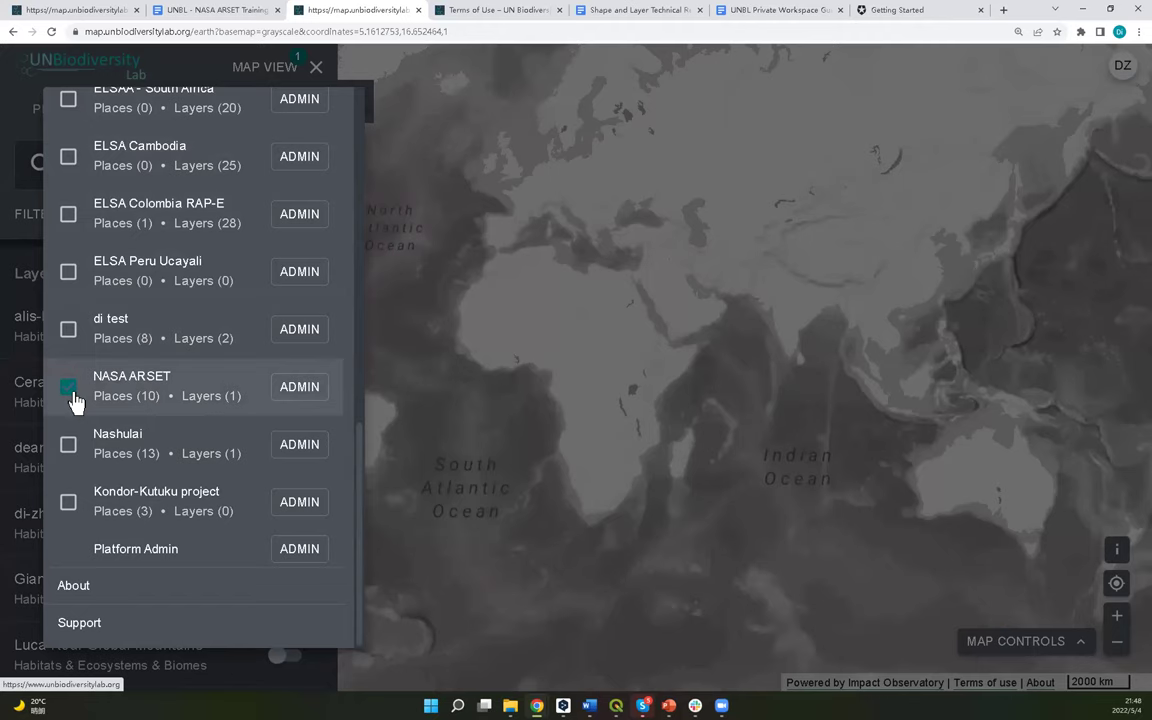
left_click(424, 339)
Look through the workspace's layer list and turn on the dean-rams Global Mountains layer on the map.
scroll(193, 327, "down", 3)
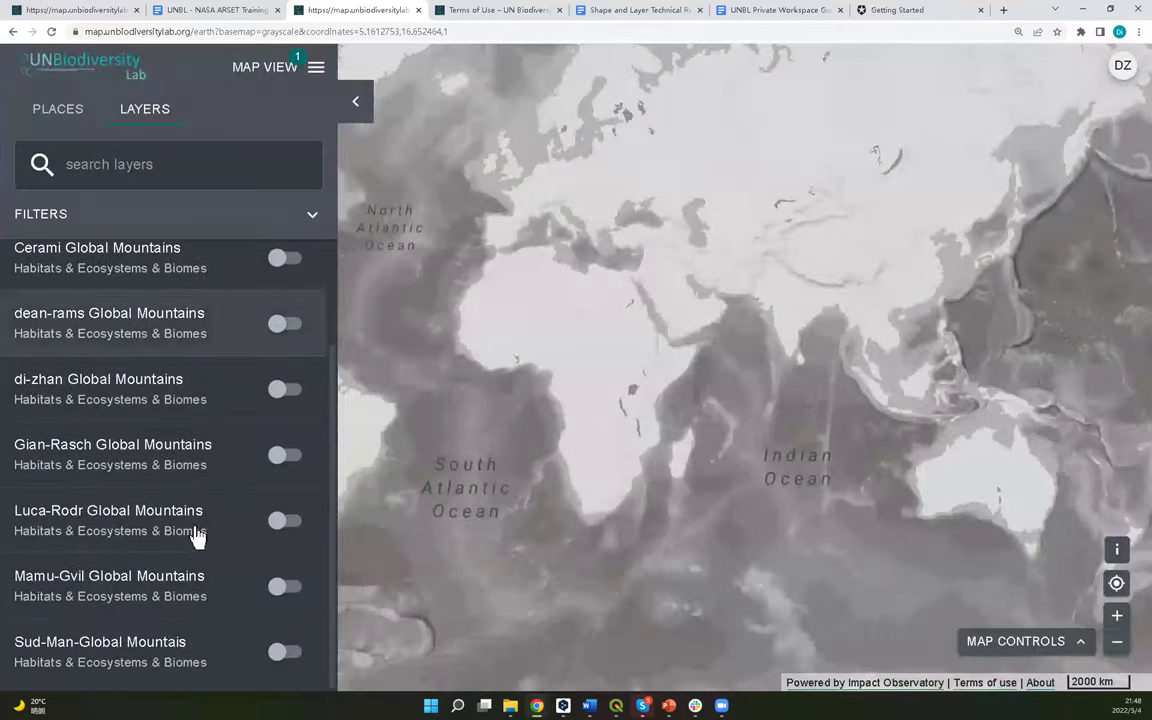
scroll(197, 525, "up", 3)
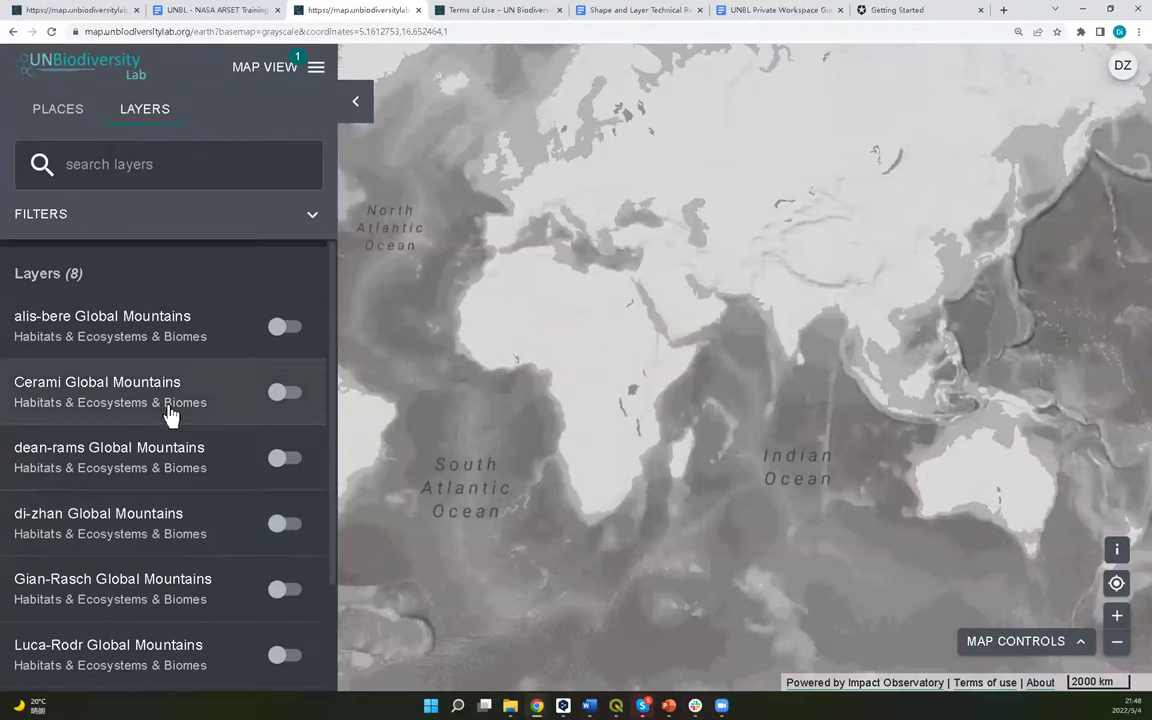
scroll(237, 424, "down", 3)
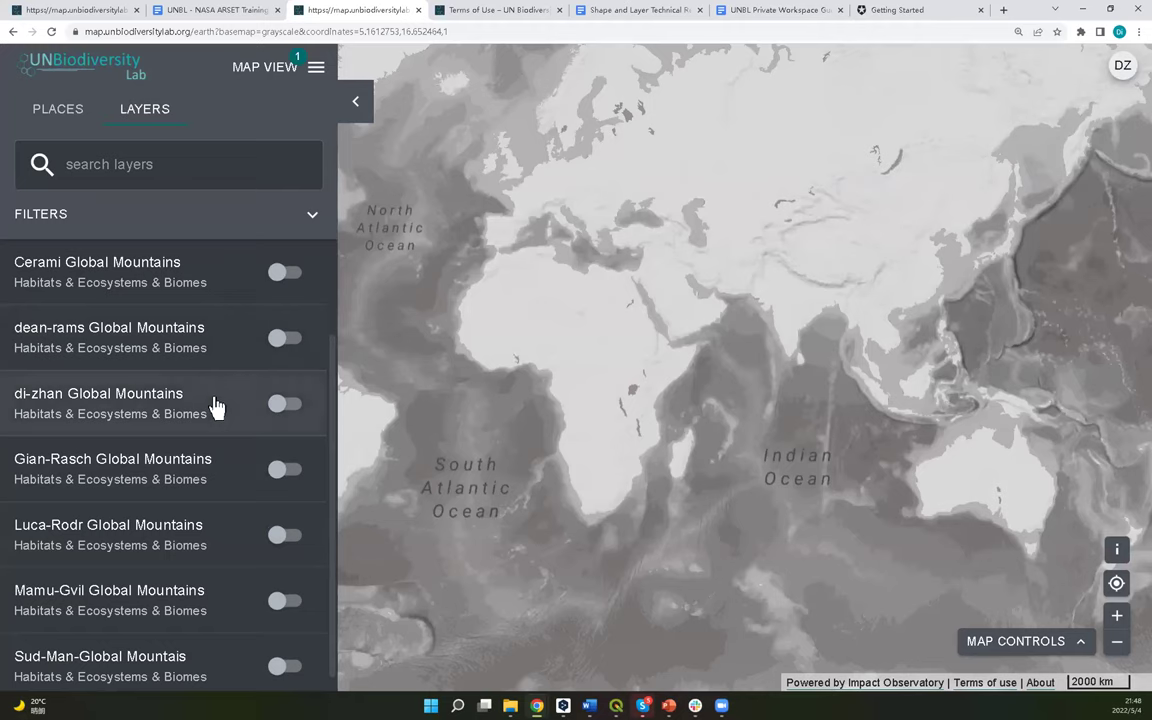
left_click(287, 338)
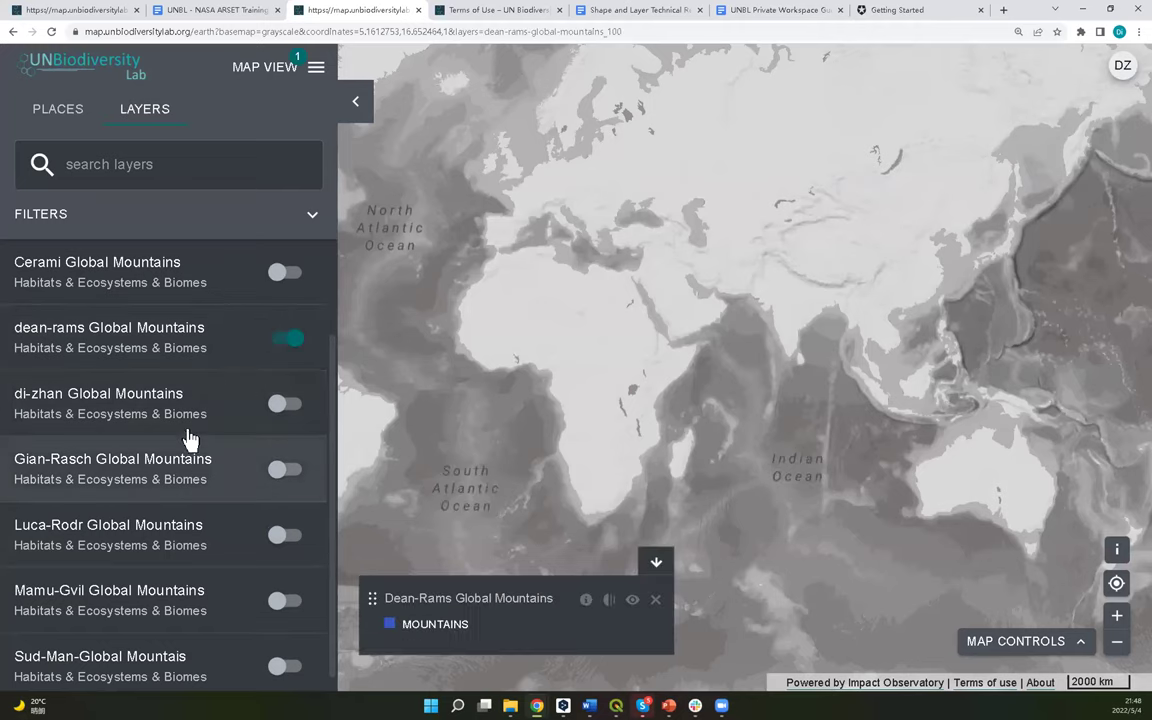
left_click_drag(686, 420, 703, 425)
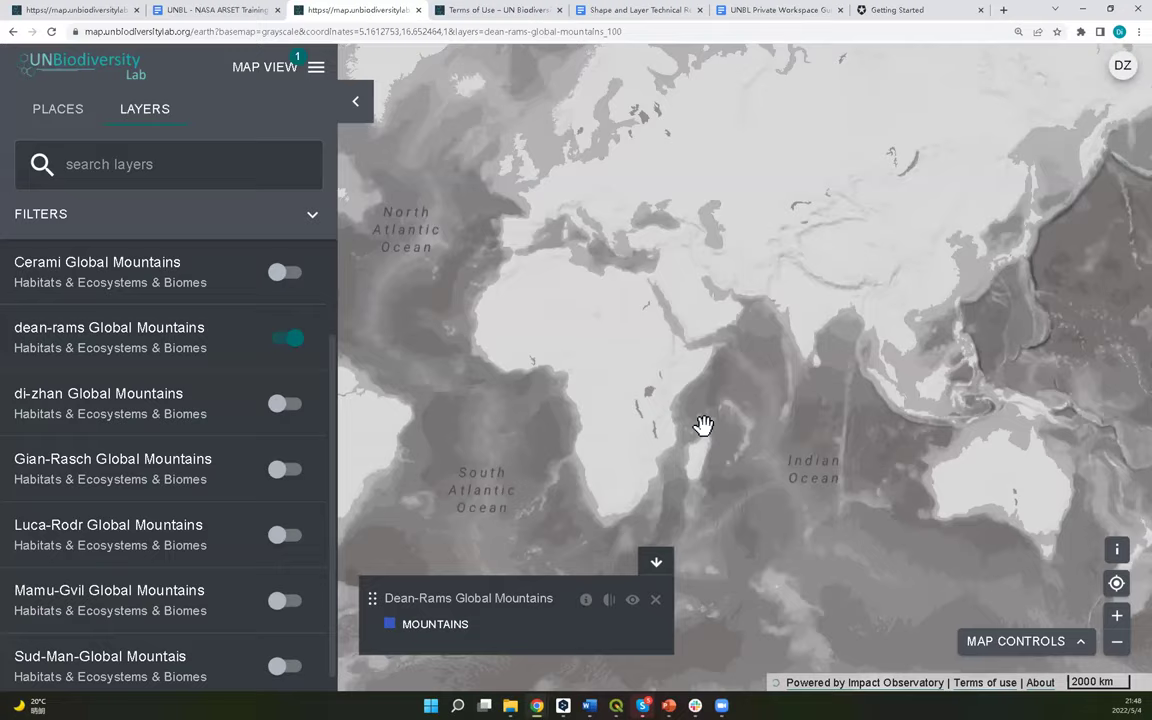
scroll(566, 420, "down", 2)
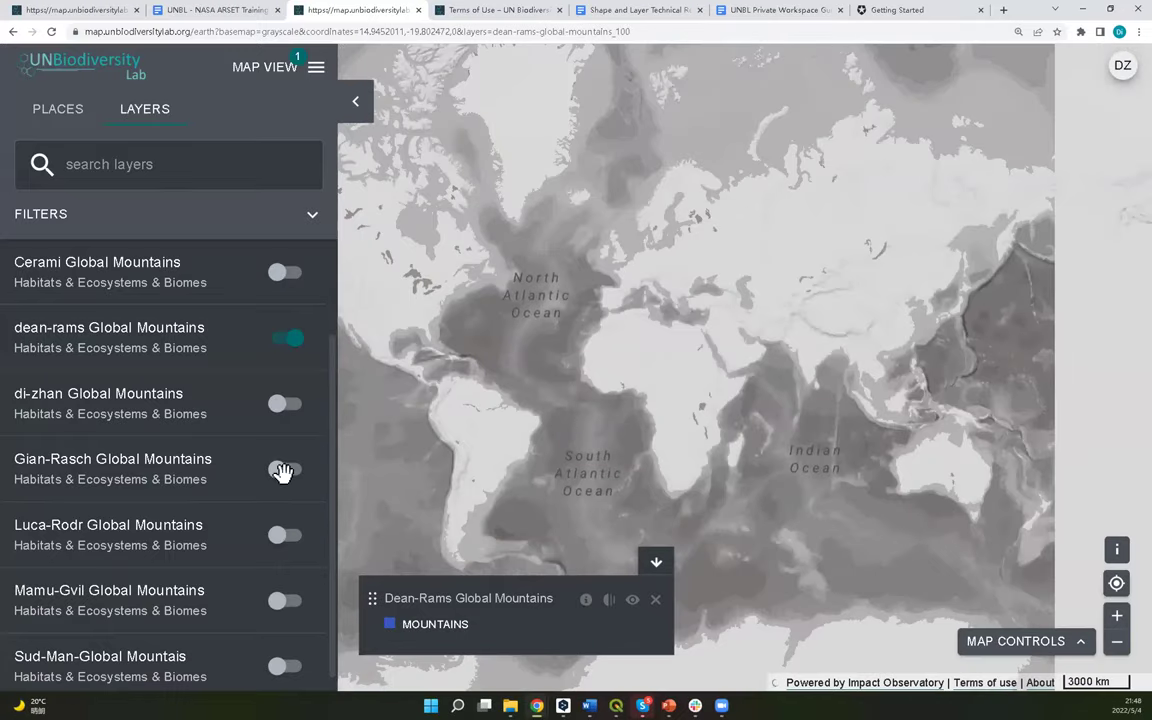
Turn on the Gian-Rasch Global Mountains layer and view its worldwide coverage.
left_click(285, 467)
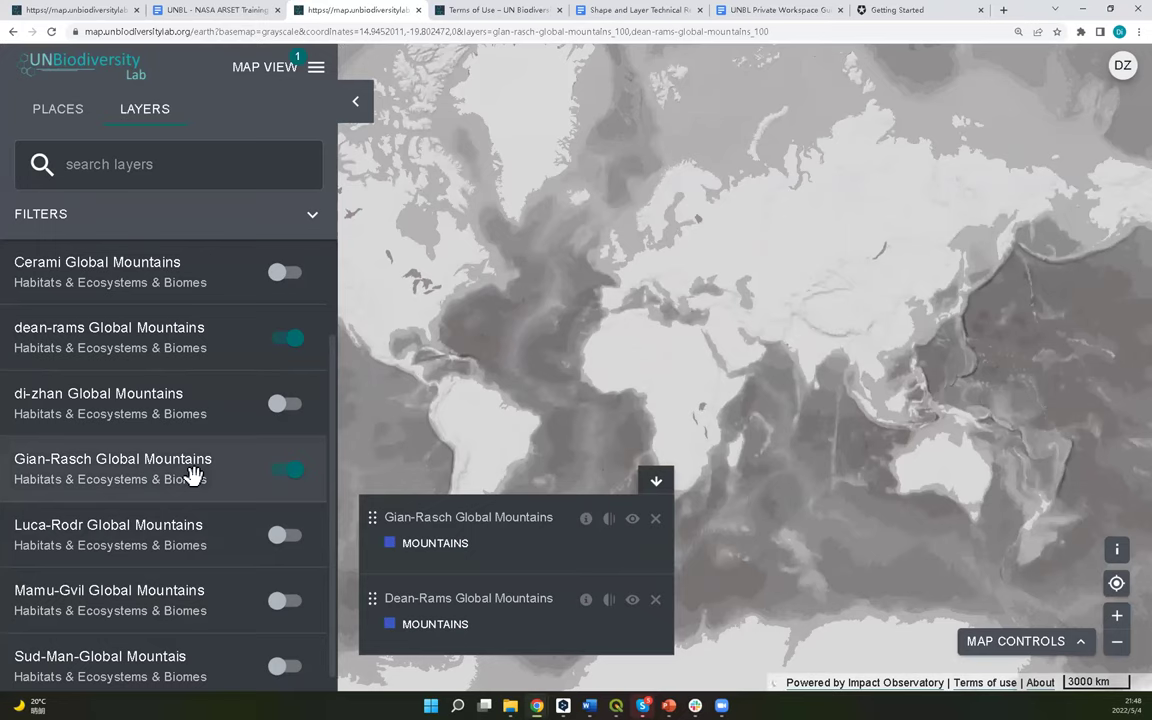
scroll(669, 303, "down", 2)
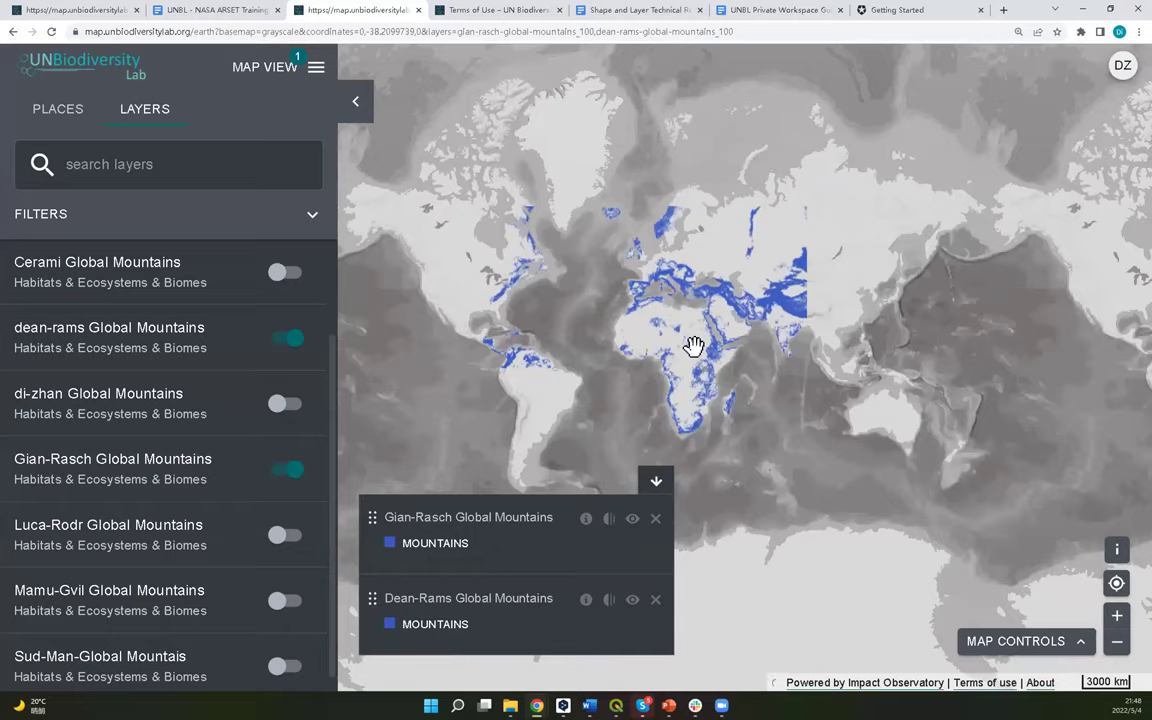
scroll(690, 348, "up", 2)
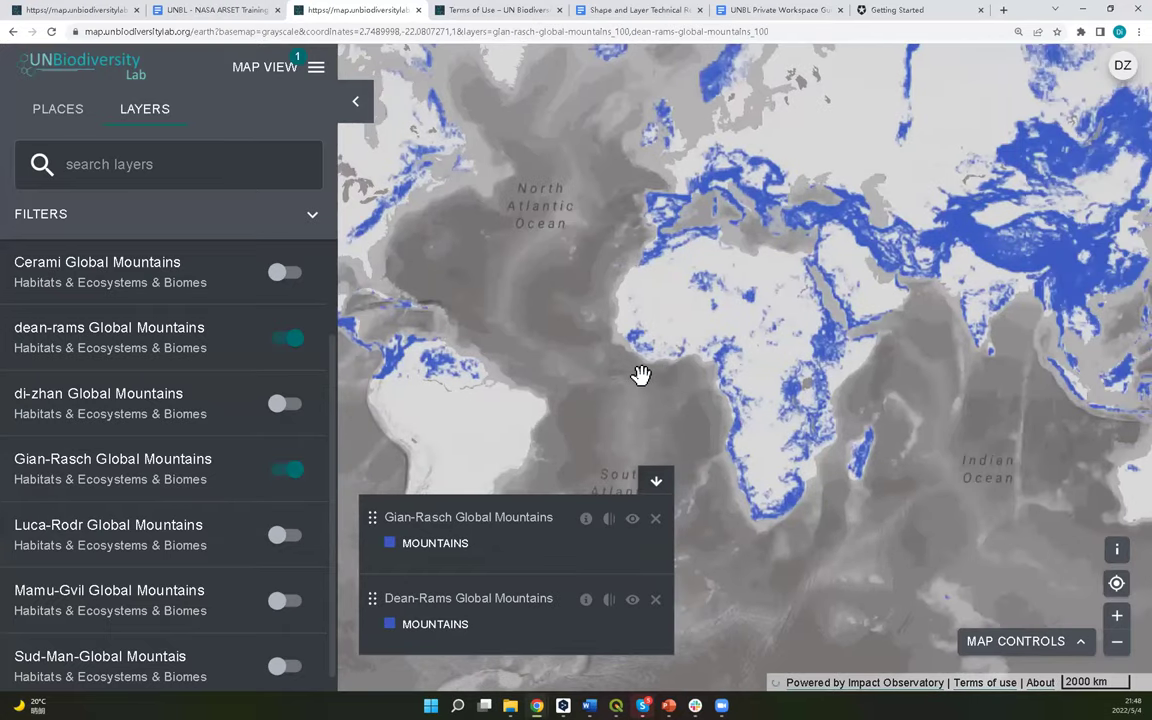
scroll(600, 388, "down", 2)
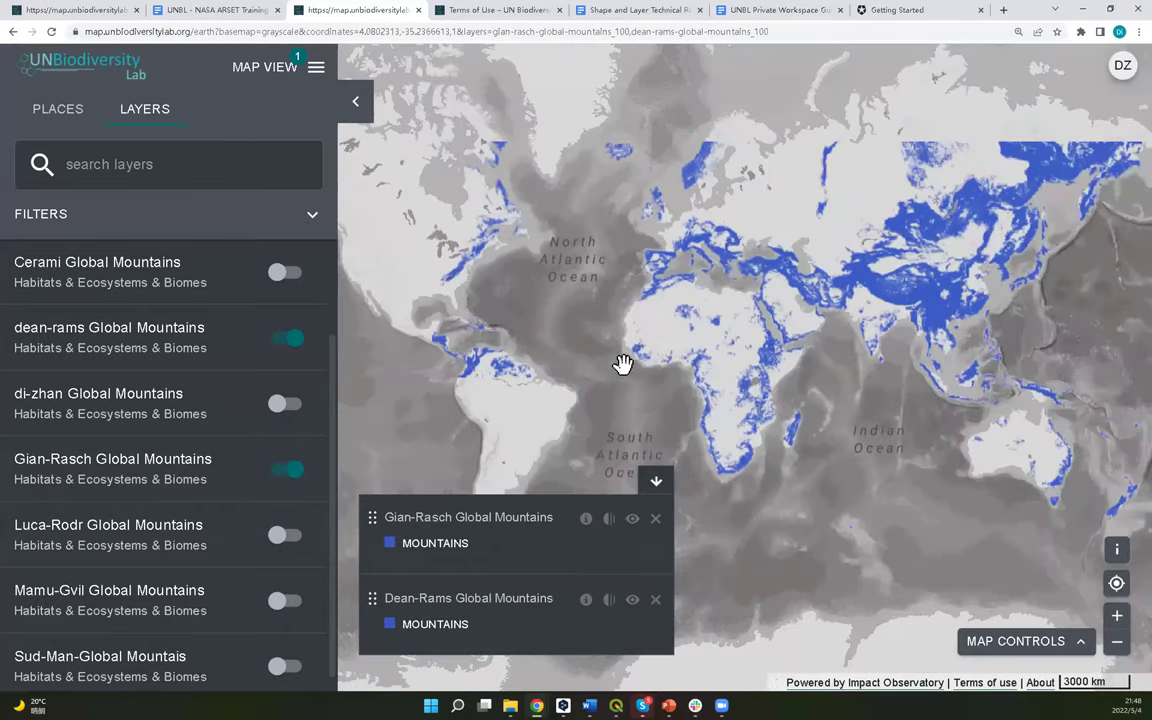
left_click_drag(622, 364, 568, 372)
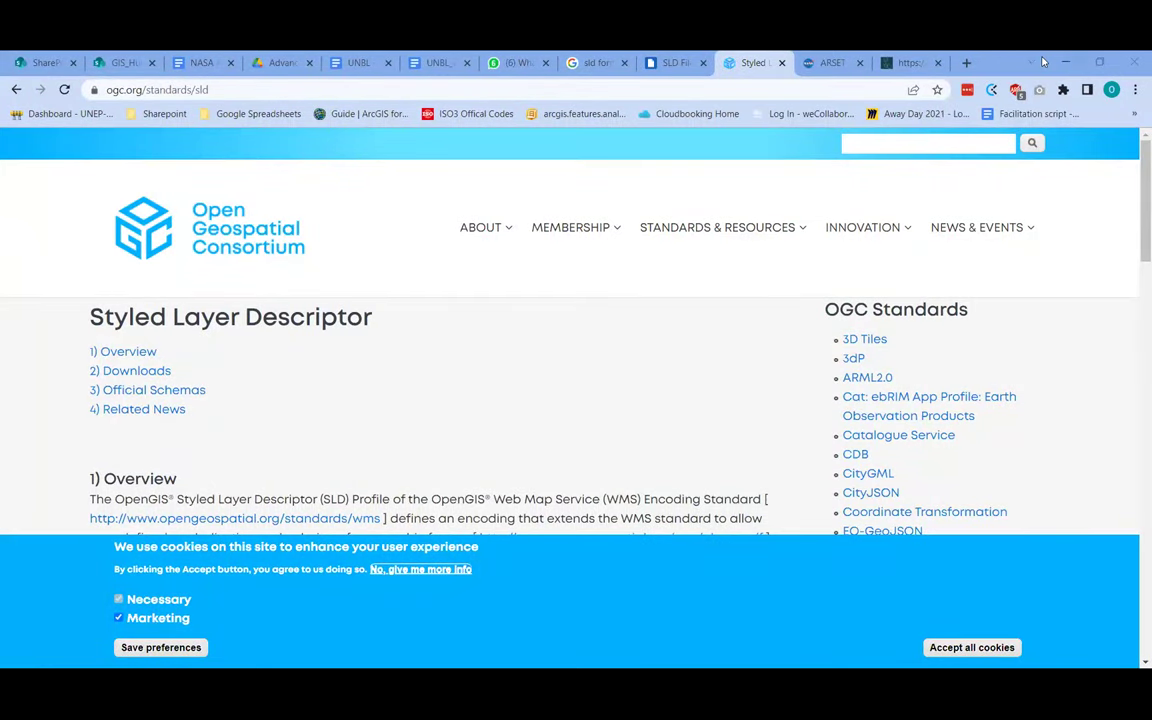
Switch to the Osgu-McDe Global Mountains admin page, examine the source and legend settings in its layer config, and cancel editing.
key("ctrl+Tab")
key("ctrl+Tab")
scroll(619, 297, "up", 3)
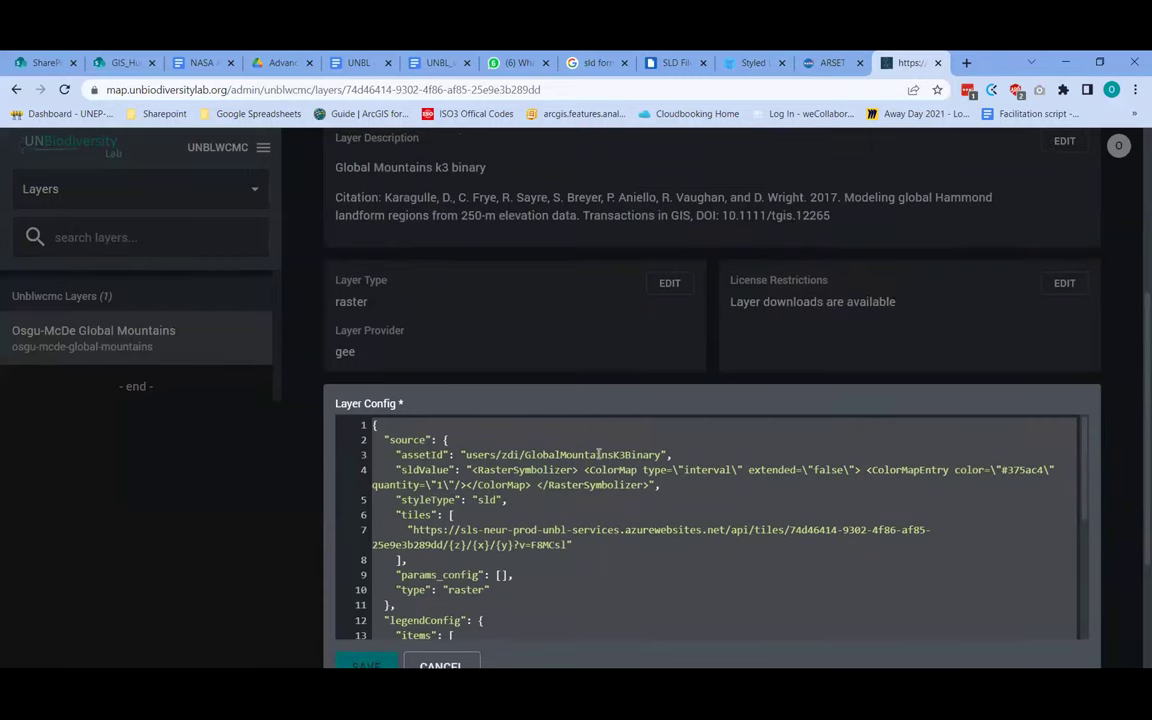
scroll(599, 455, "down", 2)
scroll(532, 381, "down", 4)
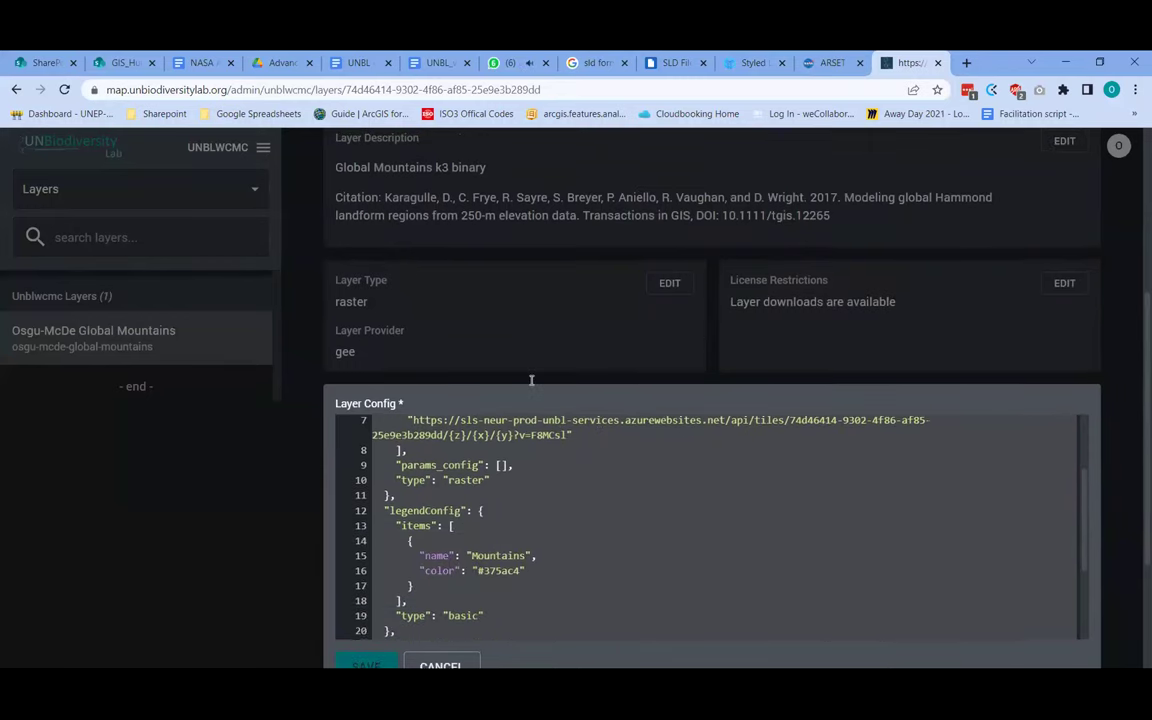
scroll(532, 381, "up", 4)
scroll(645, 463, "up", 2)
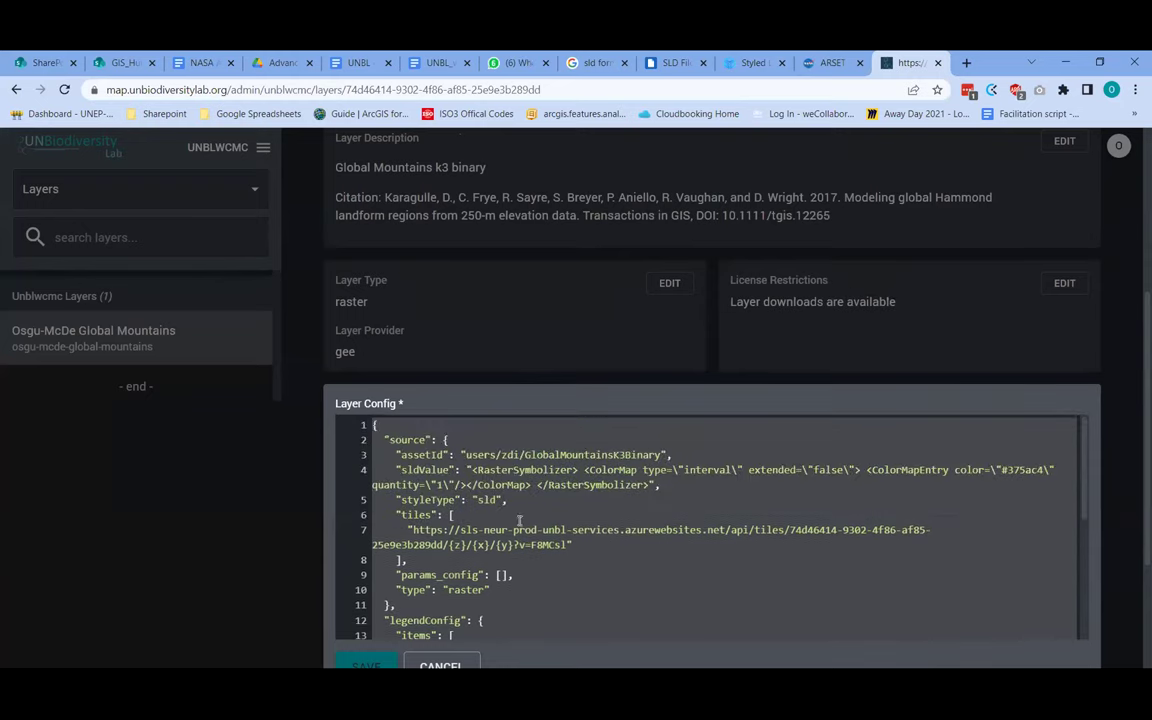
left_click(453, 666)
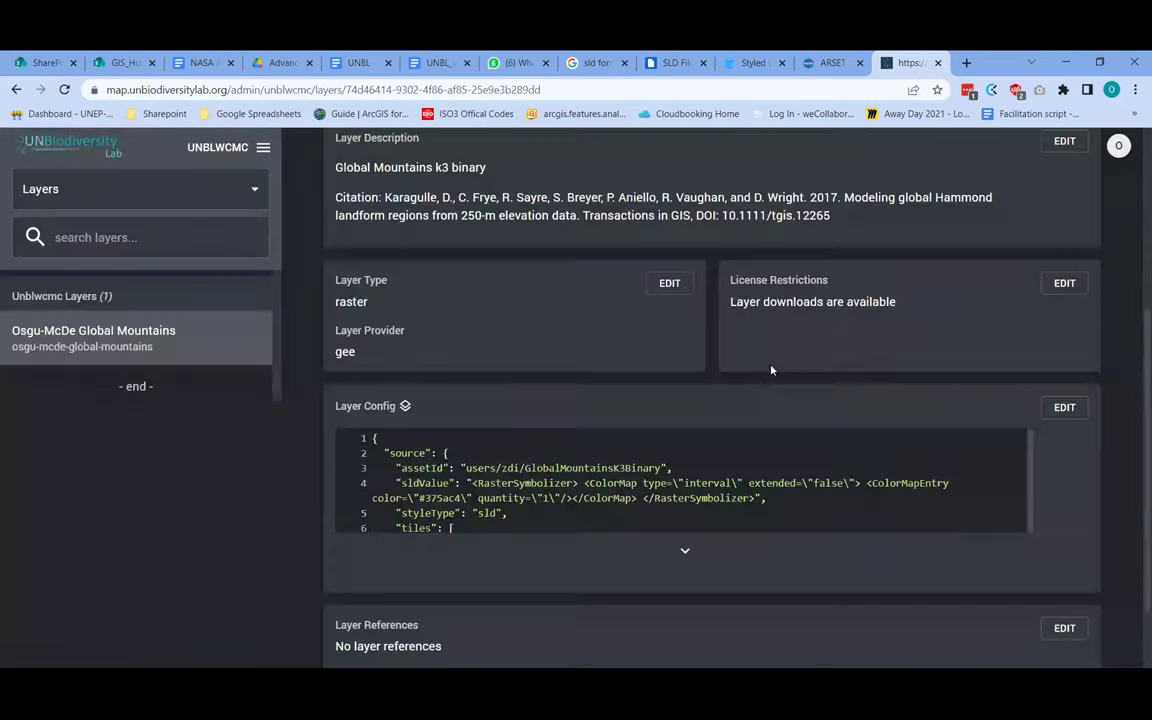
Highlight the layer's ID in the details of the Osgu-McDe Global Mountains layer.
scroll(771, 370, "up", 1)
scroll(771, 370, "up", 1)
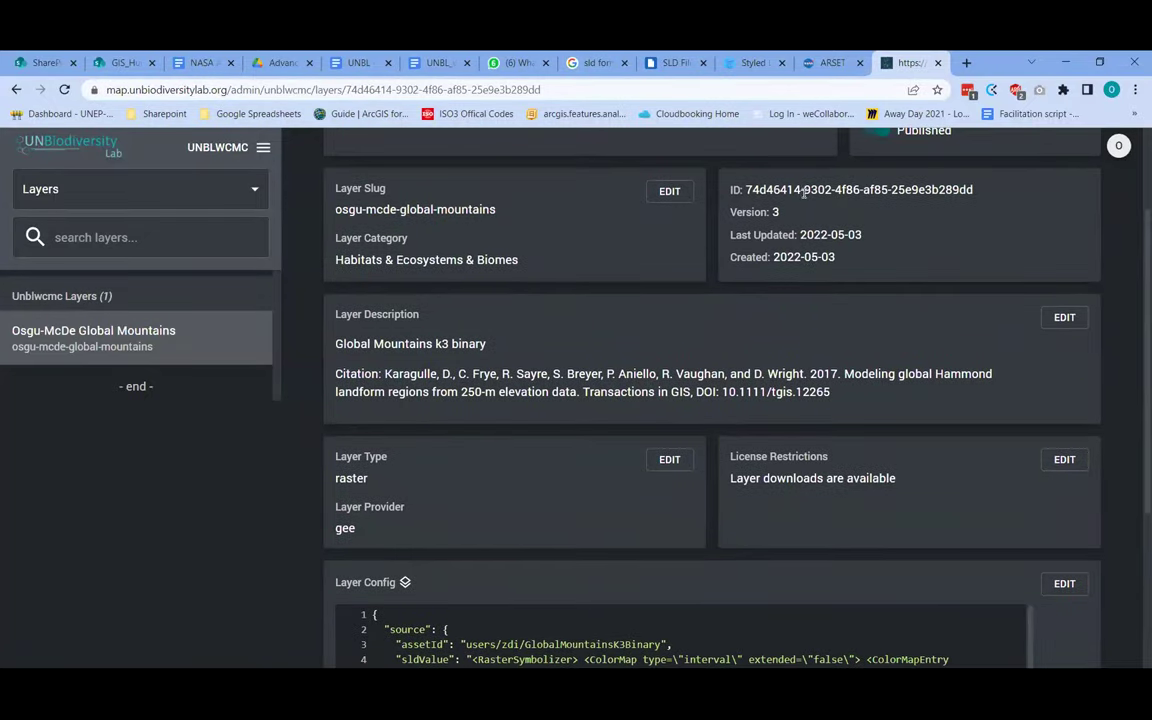
left_click_drag(746, 189, 953, 186)
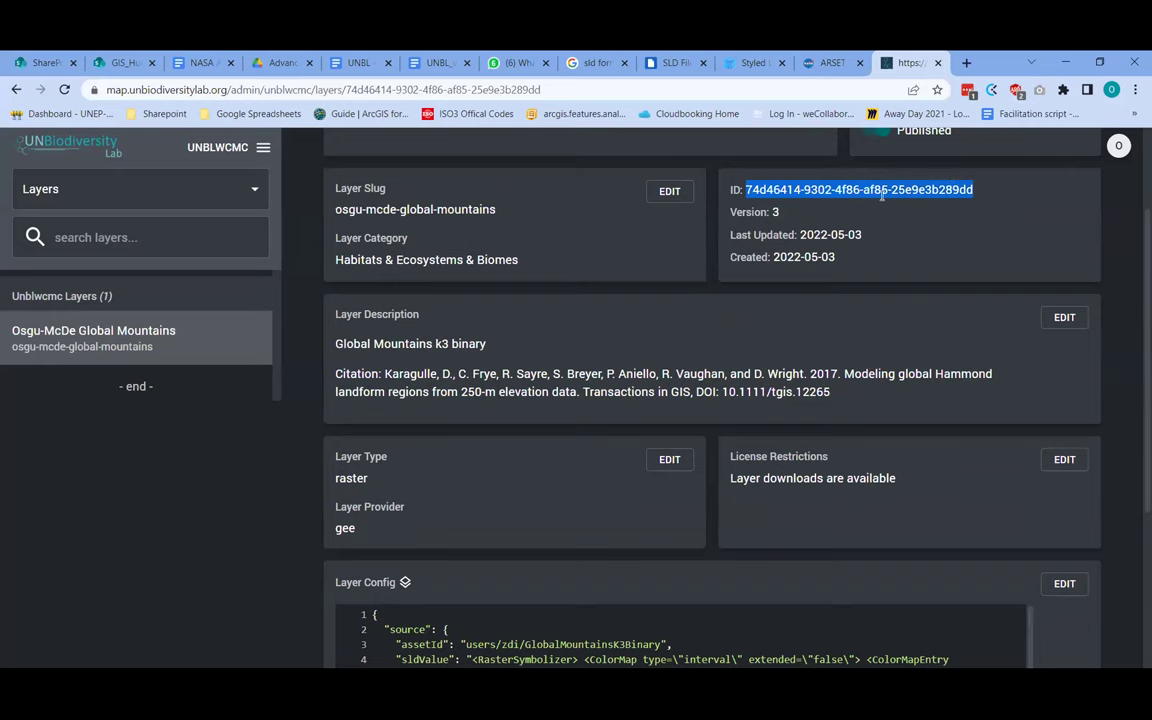
Open the layer config for editing, highlight the layer ID within the tiles URL, and close the editor.
scroll(743, 474, "down", 1)
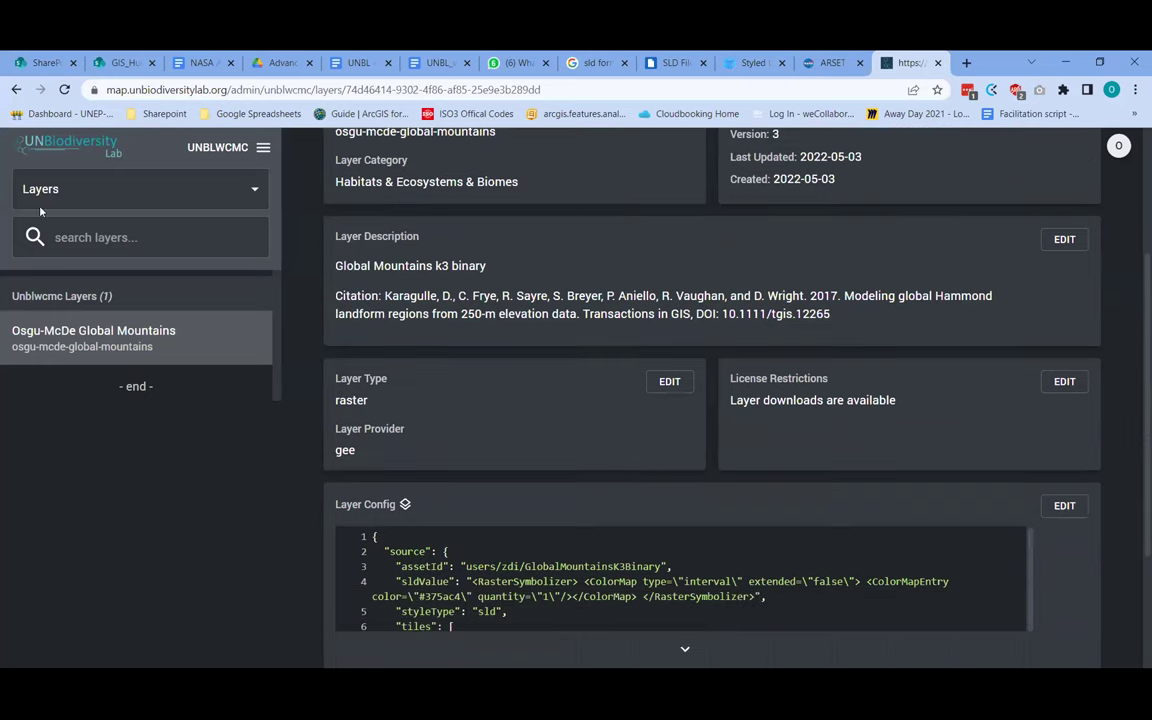
left_click(700, 590)
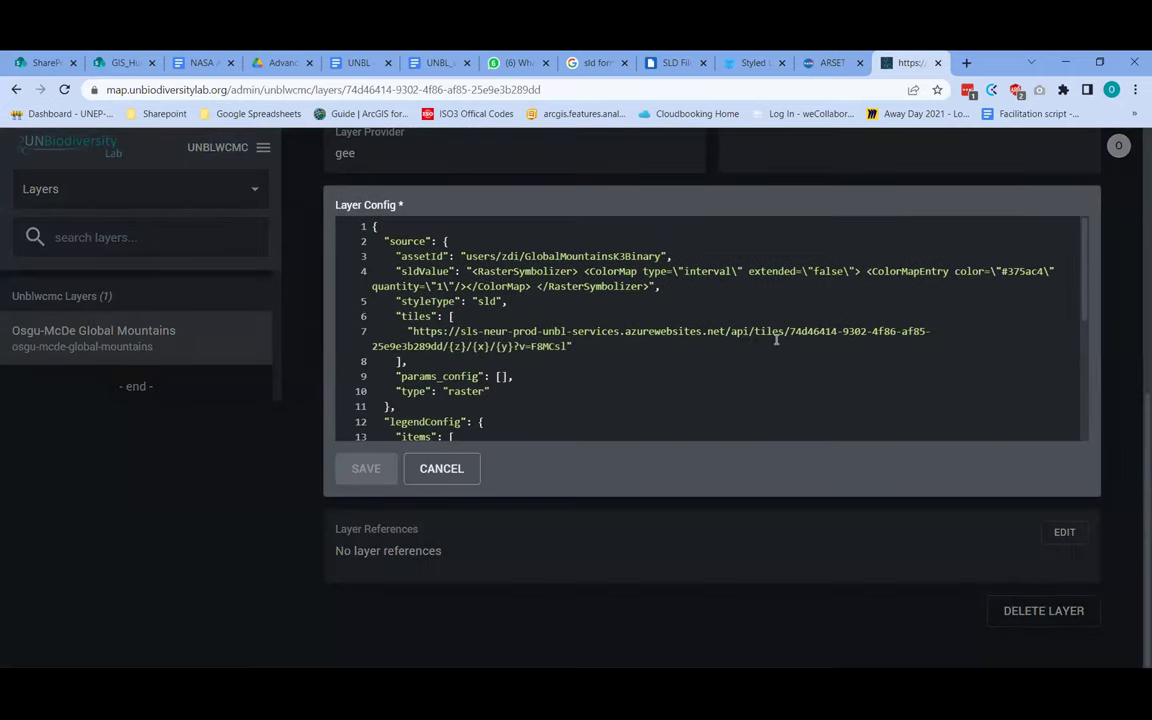
left_click_drag(790, 331, 437, 350)
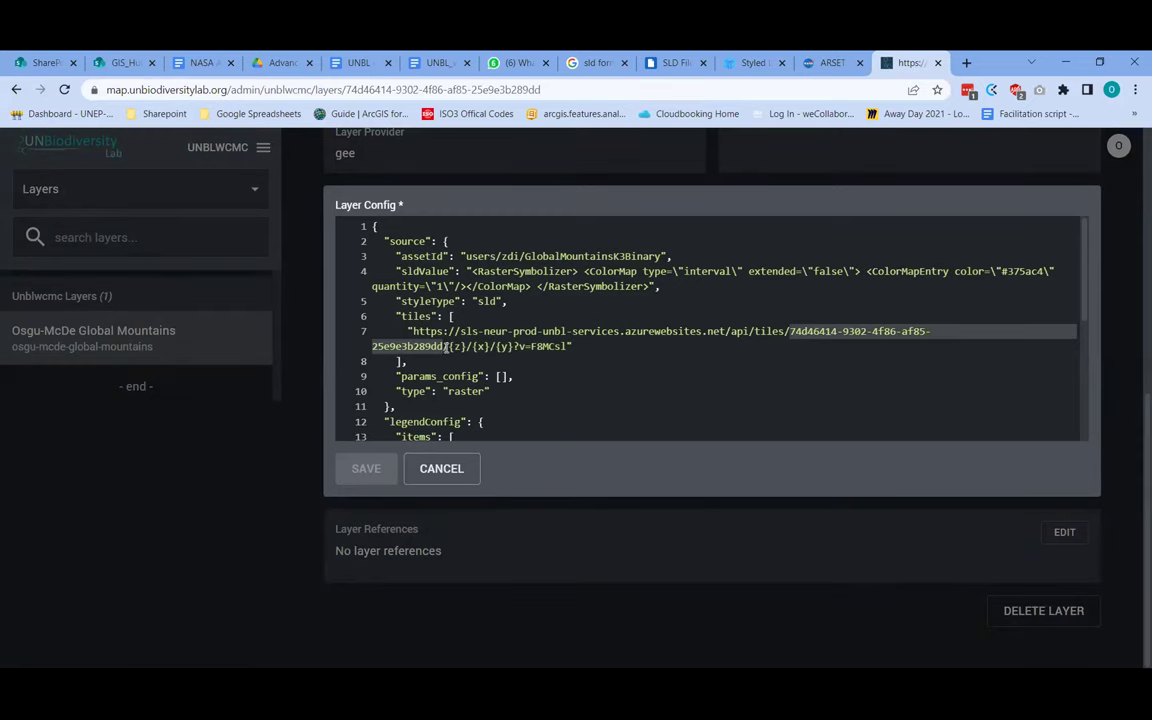
left_click(423, 458)
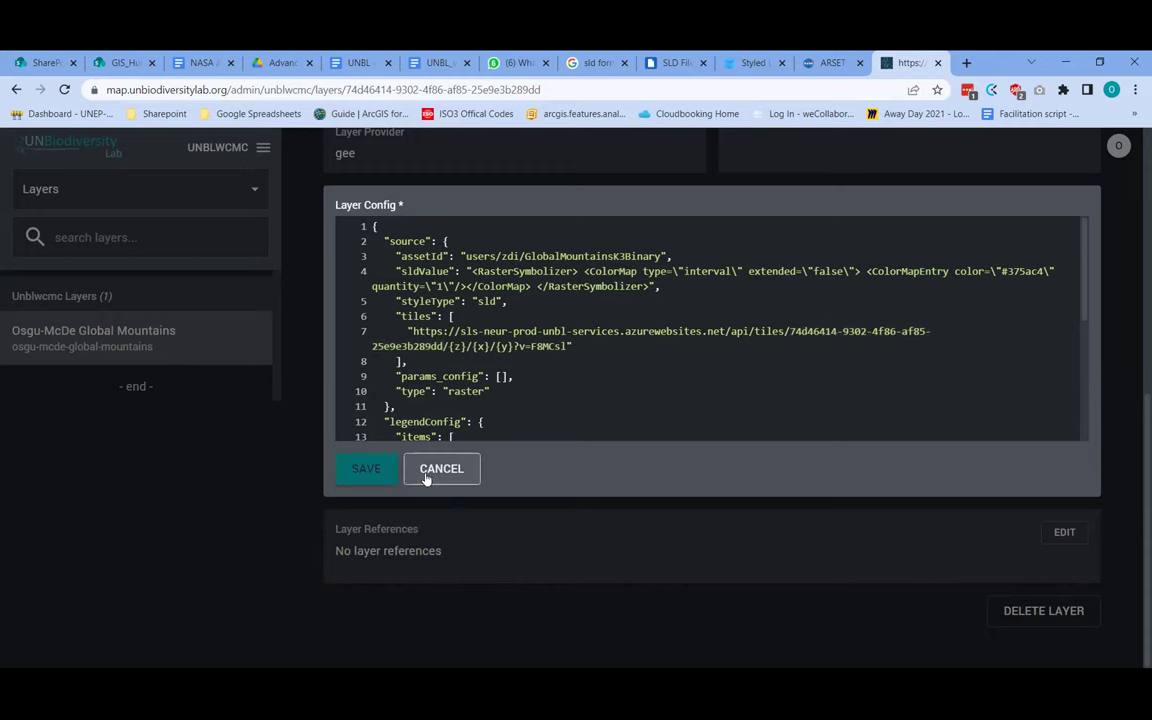
left_click(382, 472)
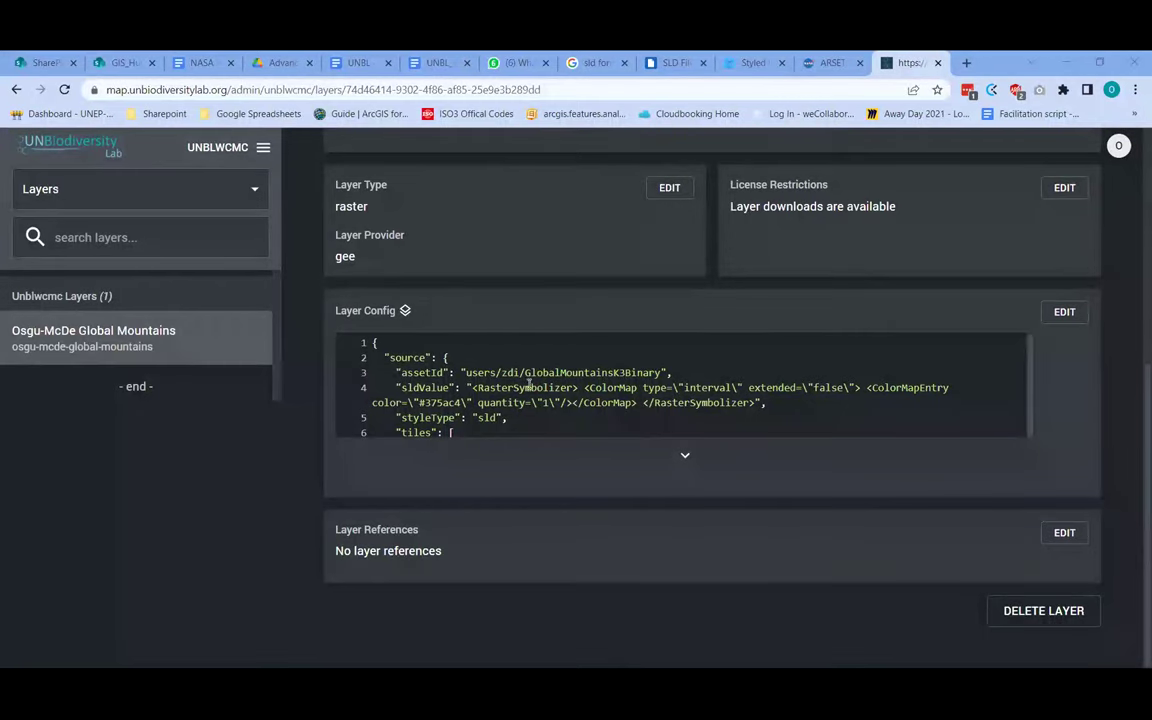
Review the collapsed layer config and return to the layer's details to highlight its full ID again.
scroll(400, 350, "down", 1)
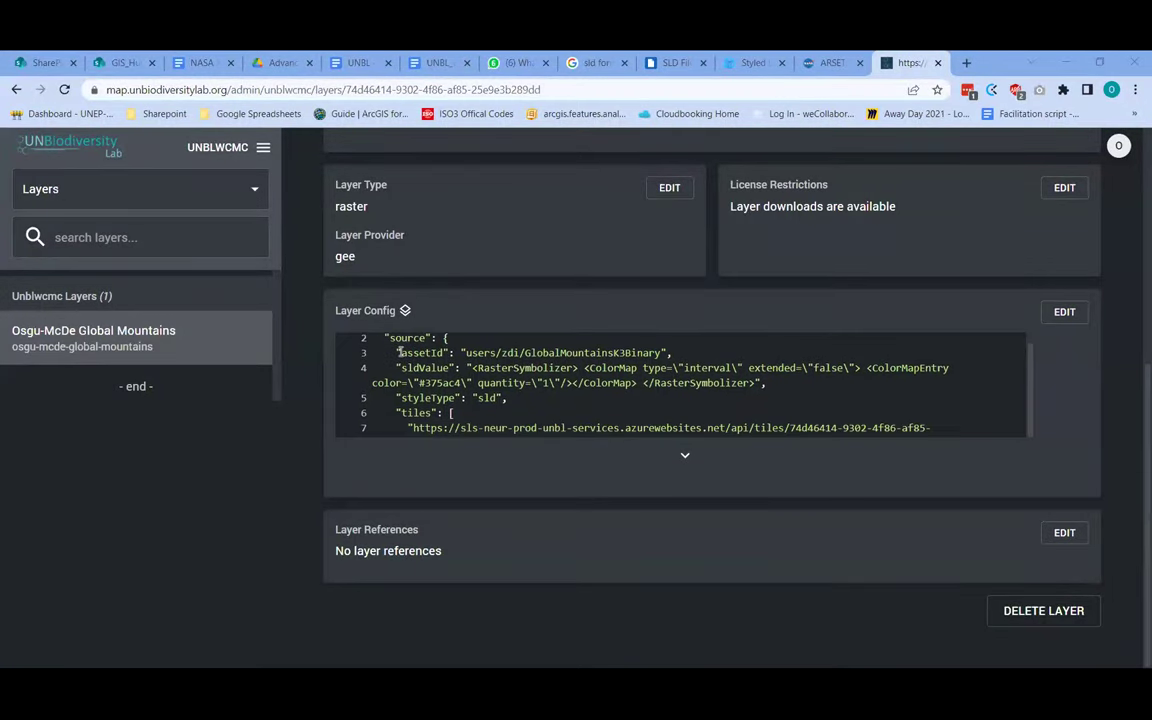
scroll(400, 350, "up", 1)
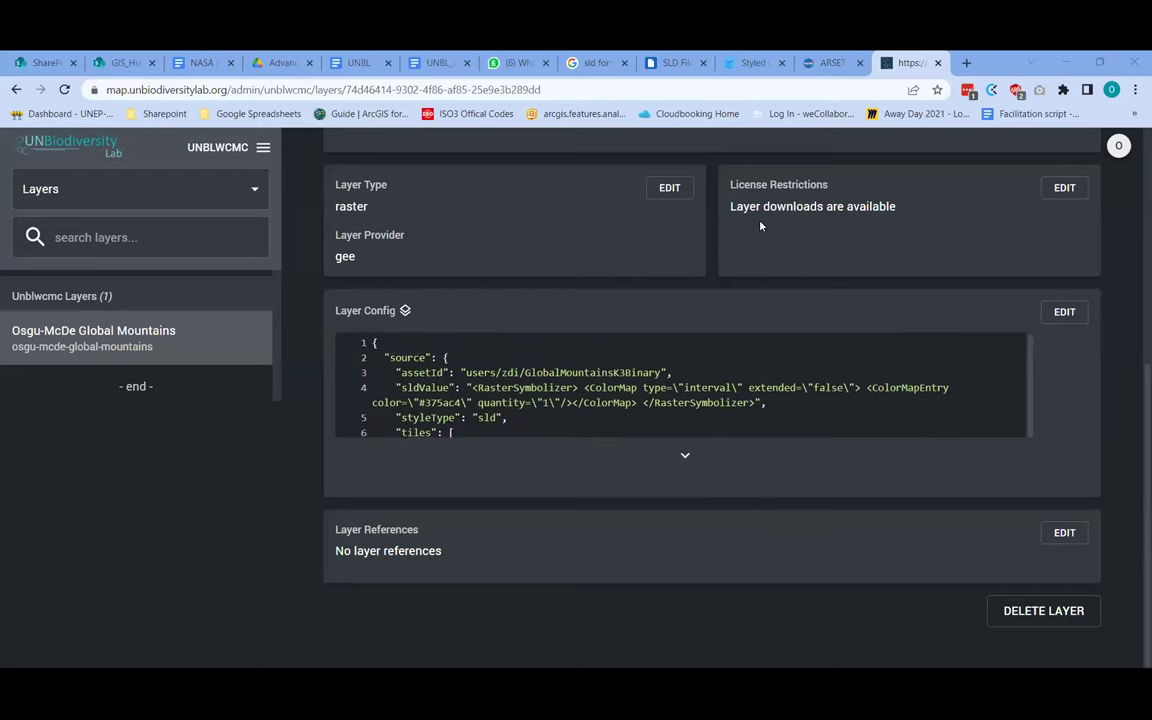
scroll(760, 226, "up", 3)
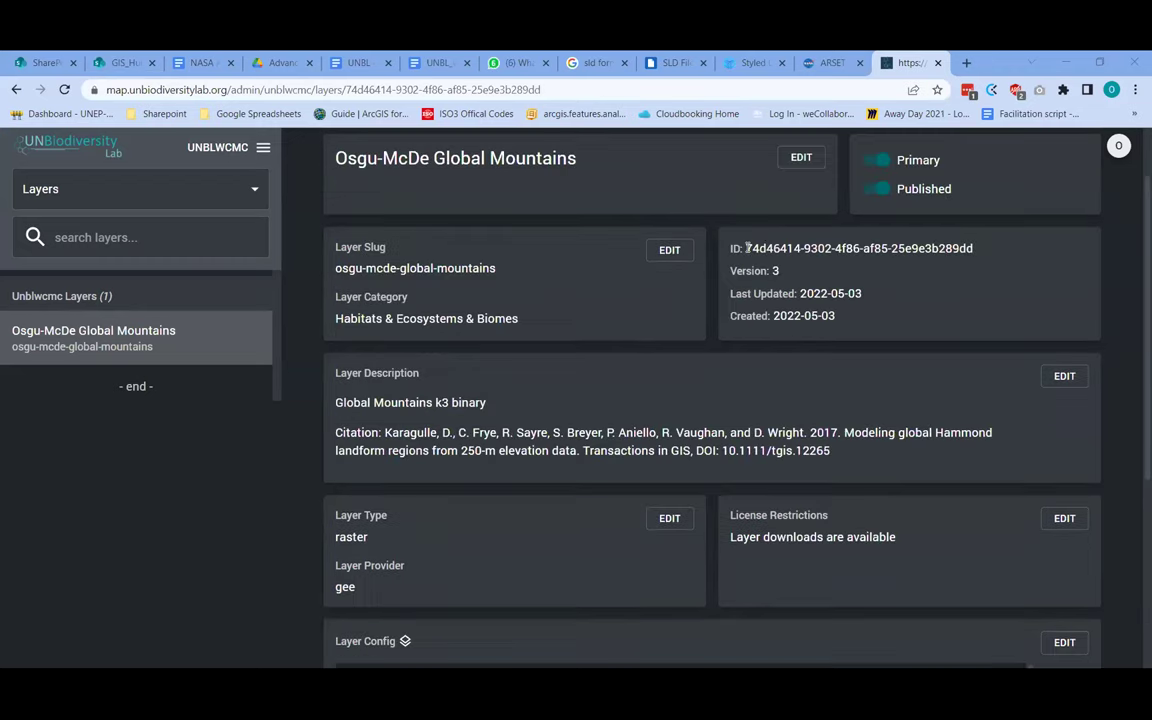
scroll(746, 248, "up", 1)
left_click_drag(746, 272, 975, 274)
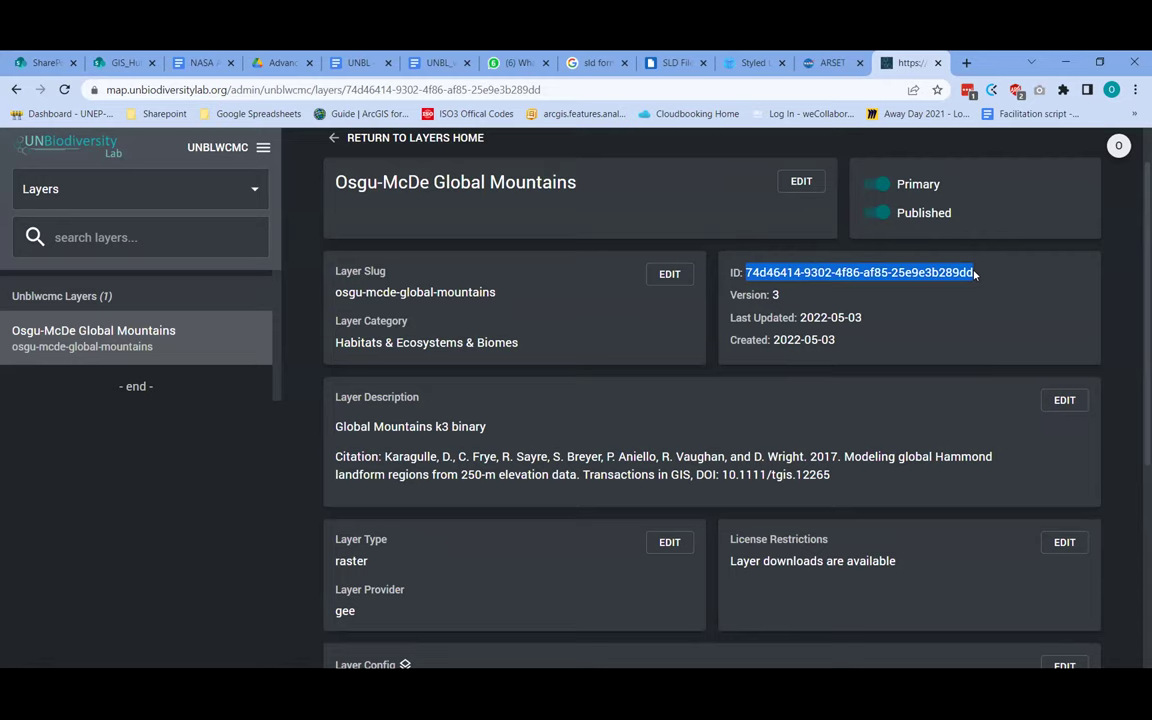
Copy the full ID of the Osgu-McDe Global Mountains layer and open its layer config for editing.
right_click(954, 277)
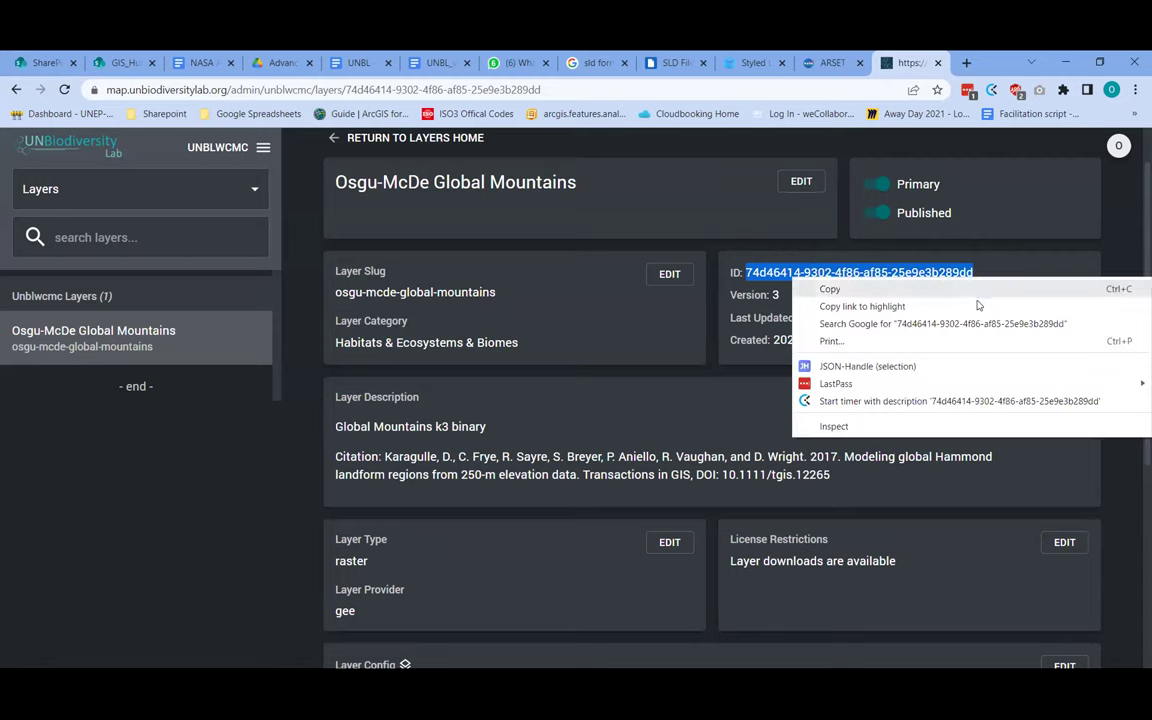
left_click(963, 292)
scroll(927, 442, "down", 2)
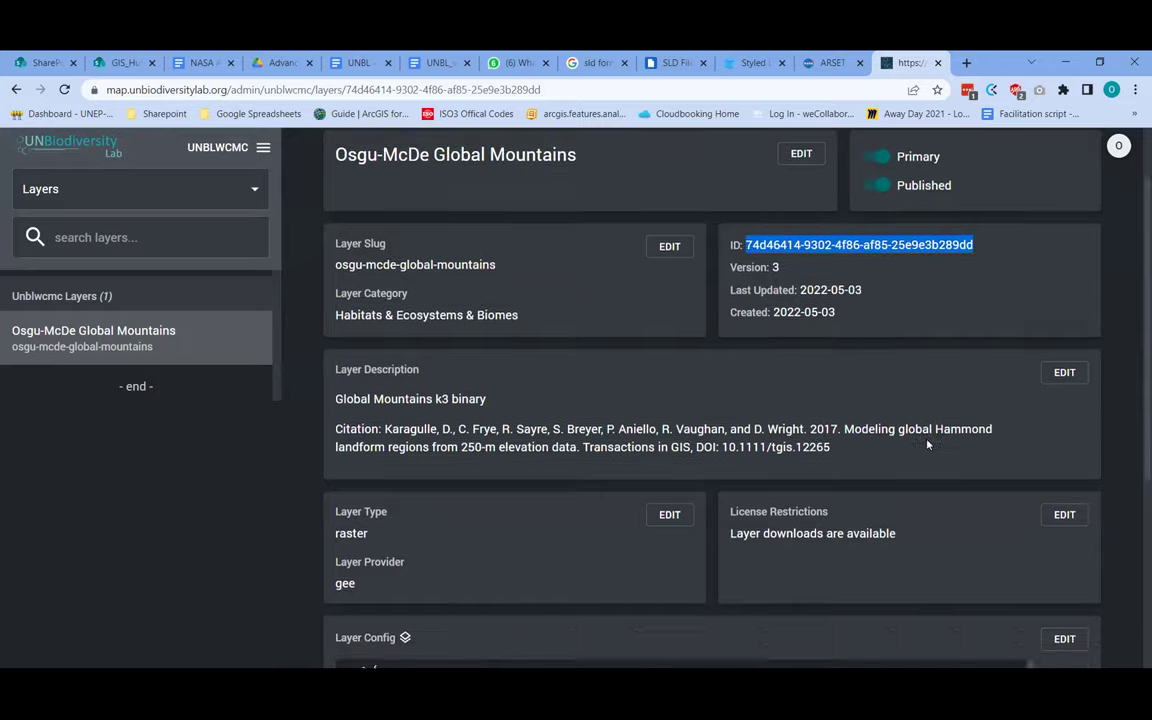
scroll(927, 444, "down", 1)
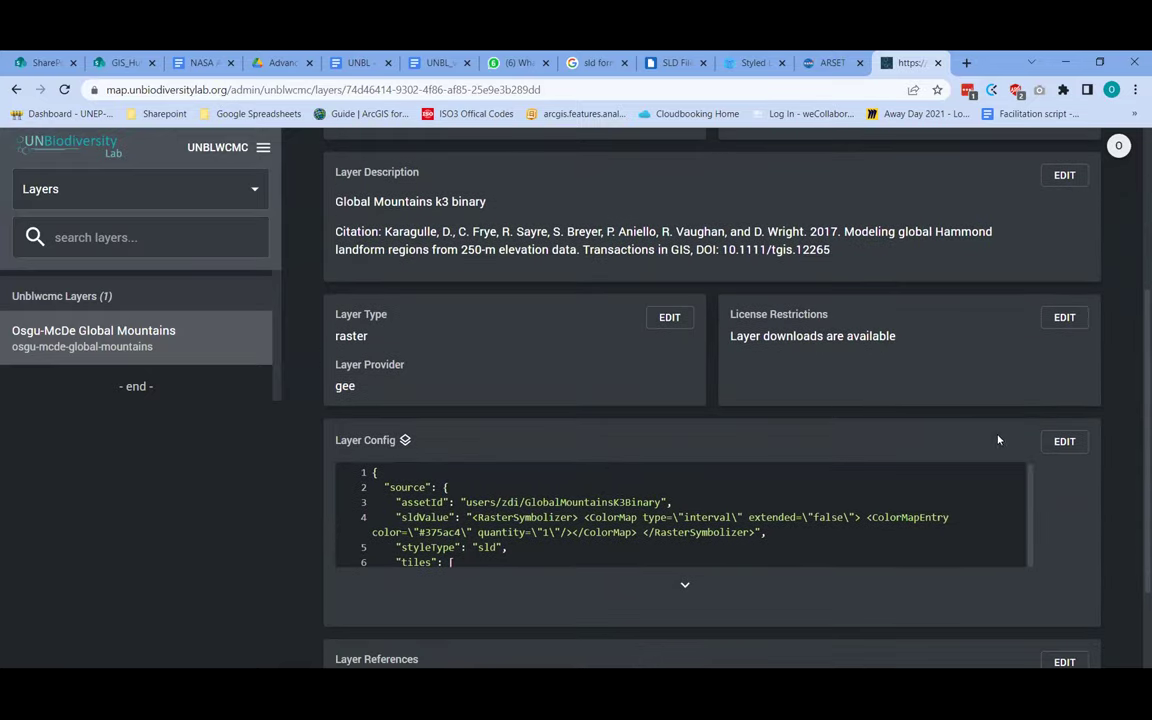
left_click(1064, 442)
Highlight the layer ID within the config's tiles URL and save the layer config.
scroll(944, 494, "down", 1)
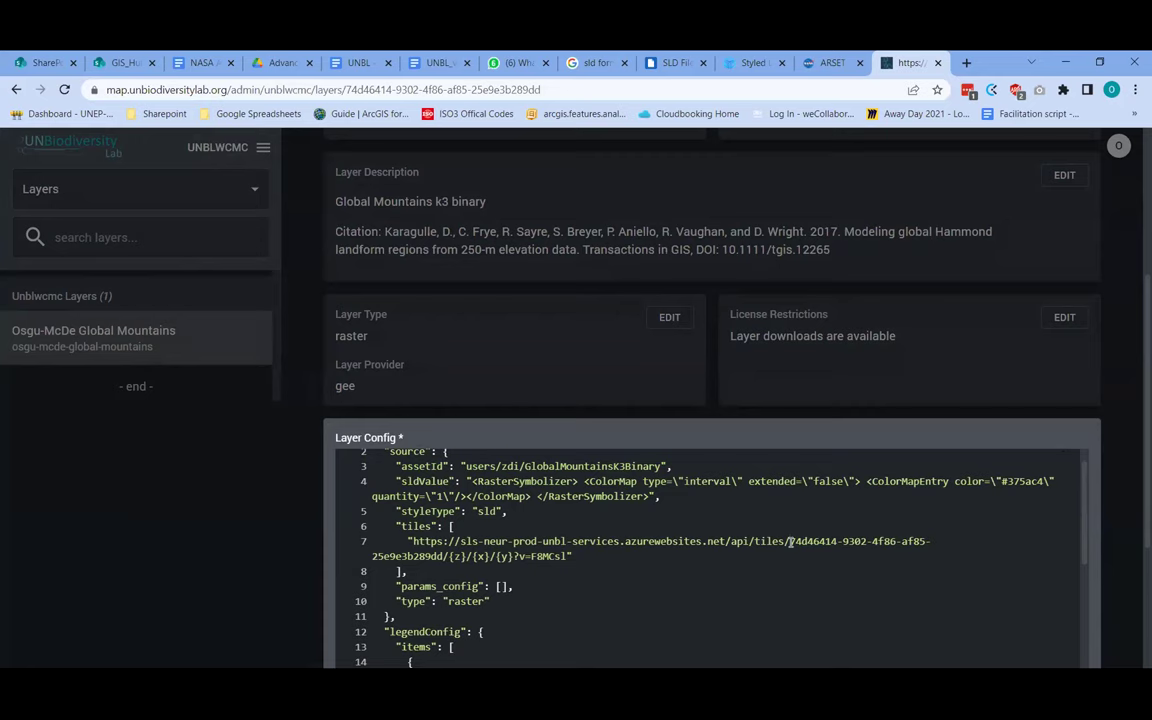
left_click_drag(790, 541, 445, 556)
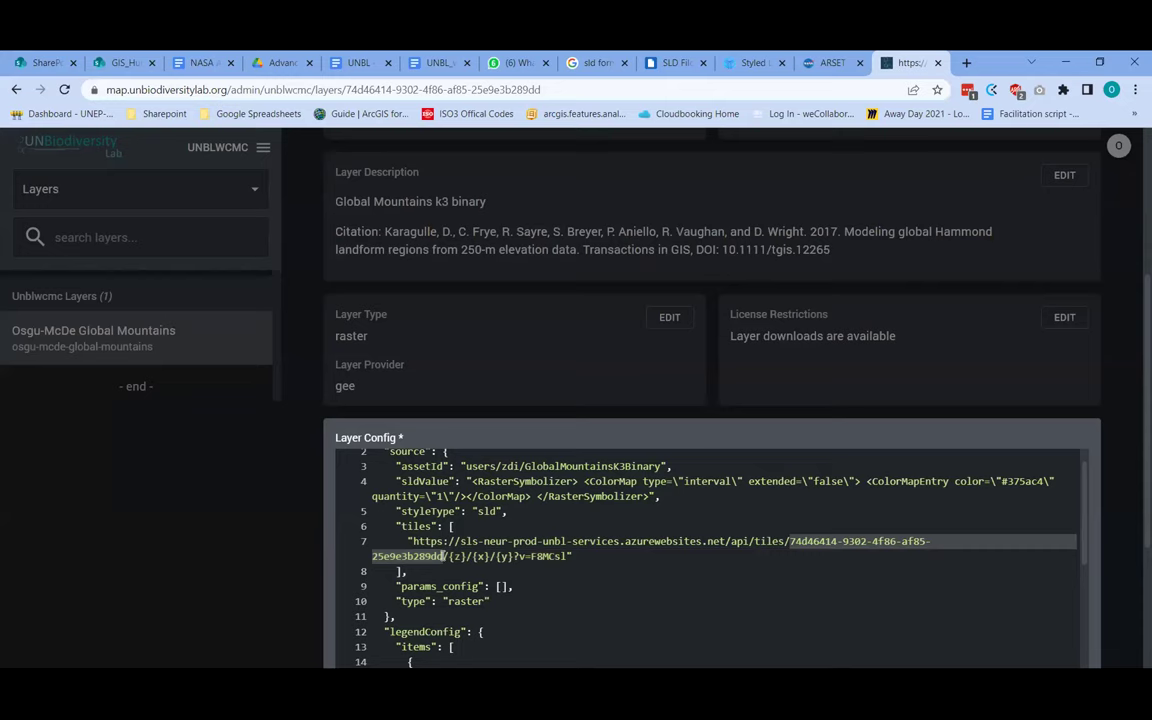
left_click(609, 566)
scroll(608, 566, "down", 1)
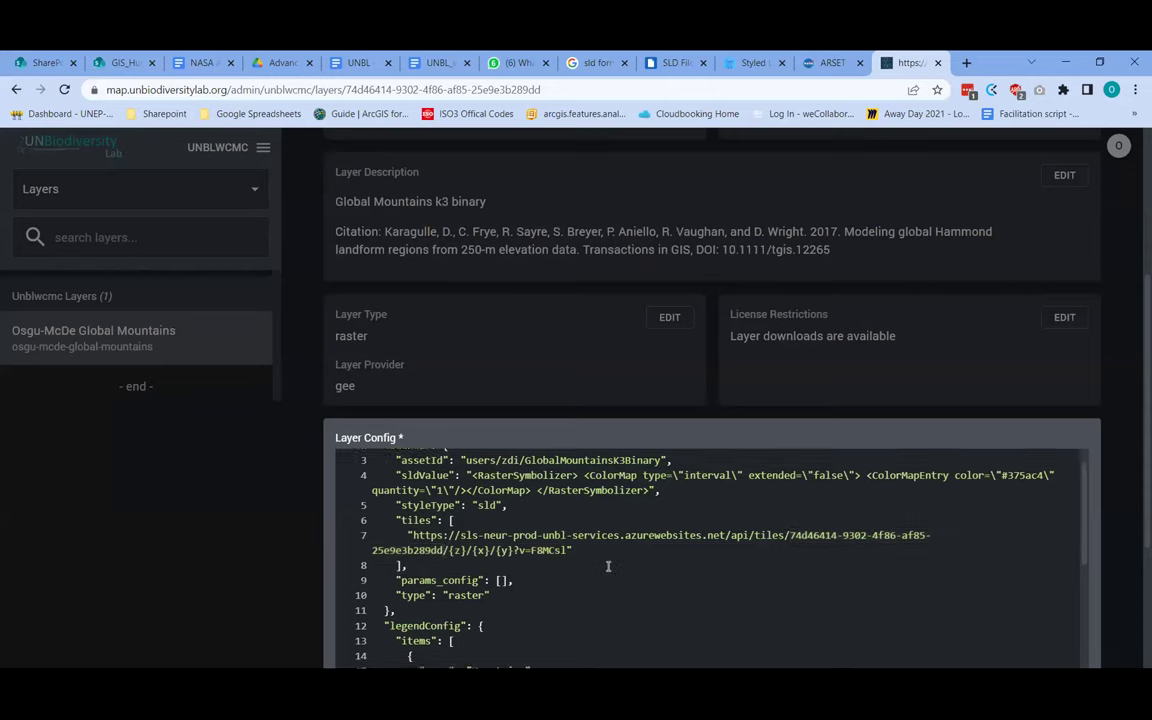
scroll(608, 566, "down", 3)
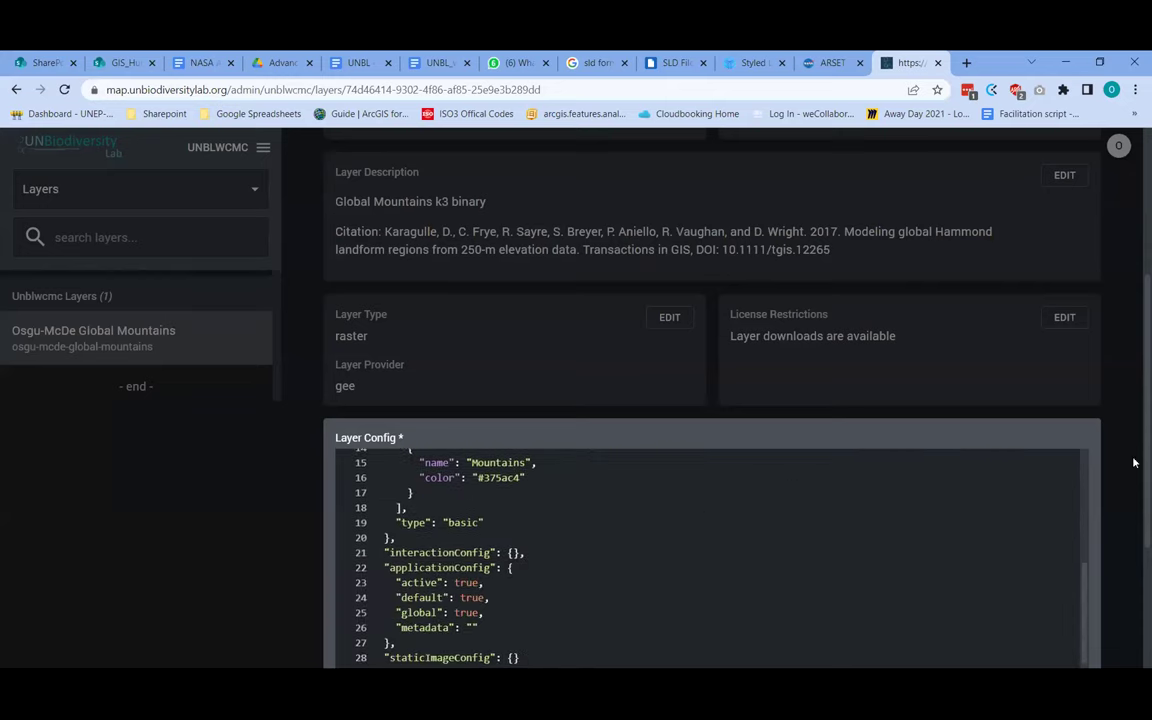
scroll(1121, 477, "down", 3)
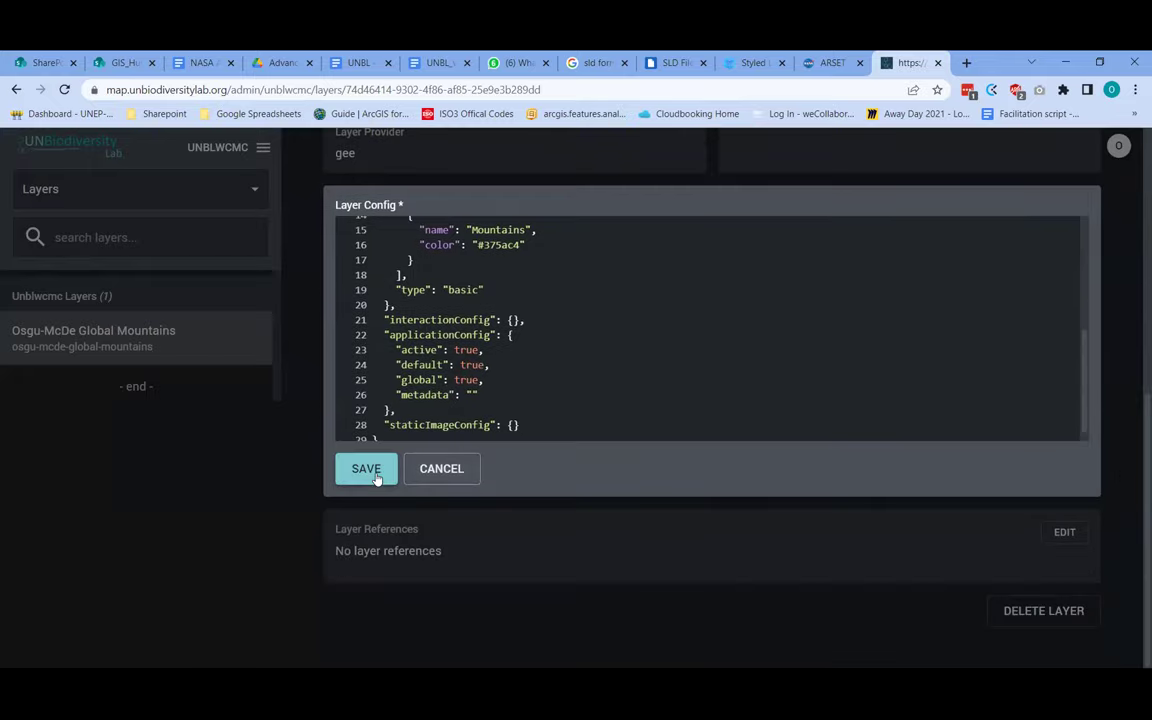
left_click(368, 470)
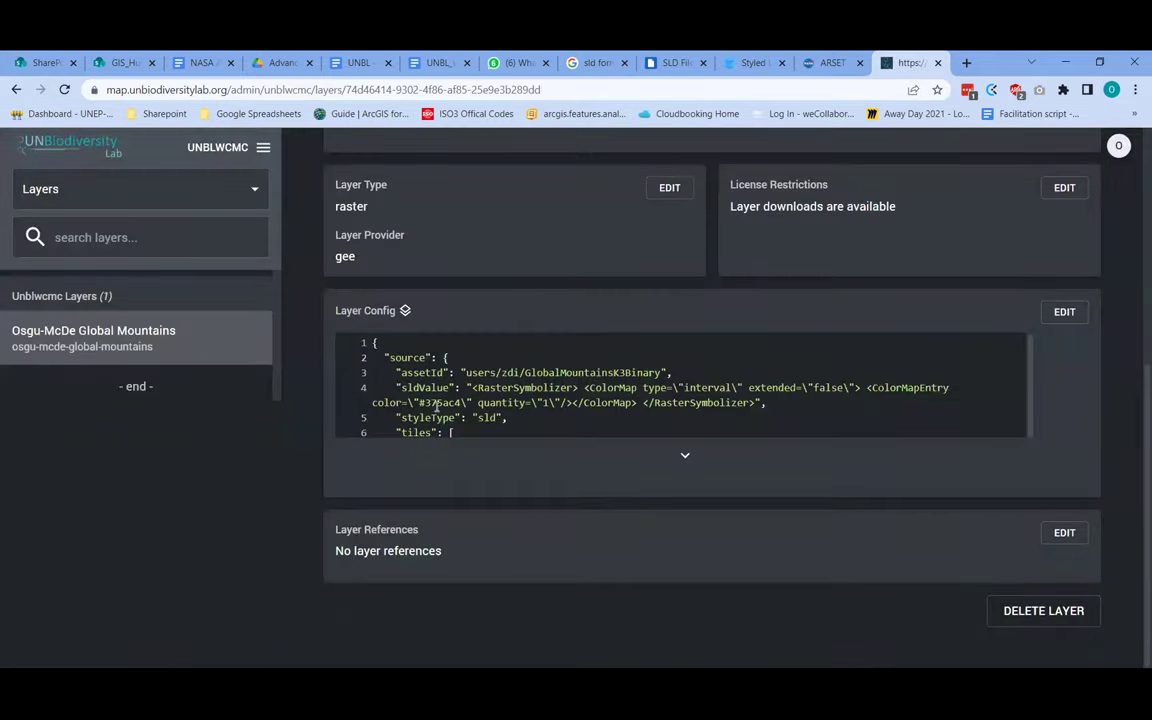
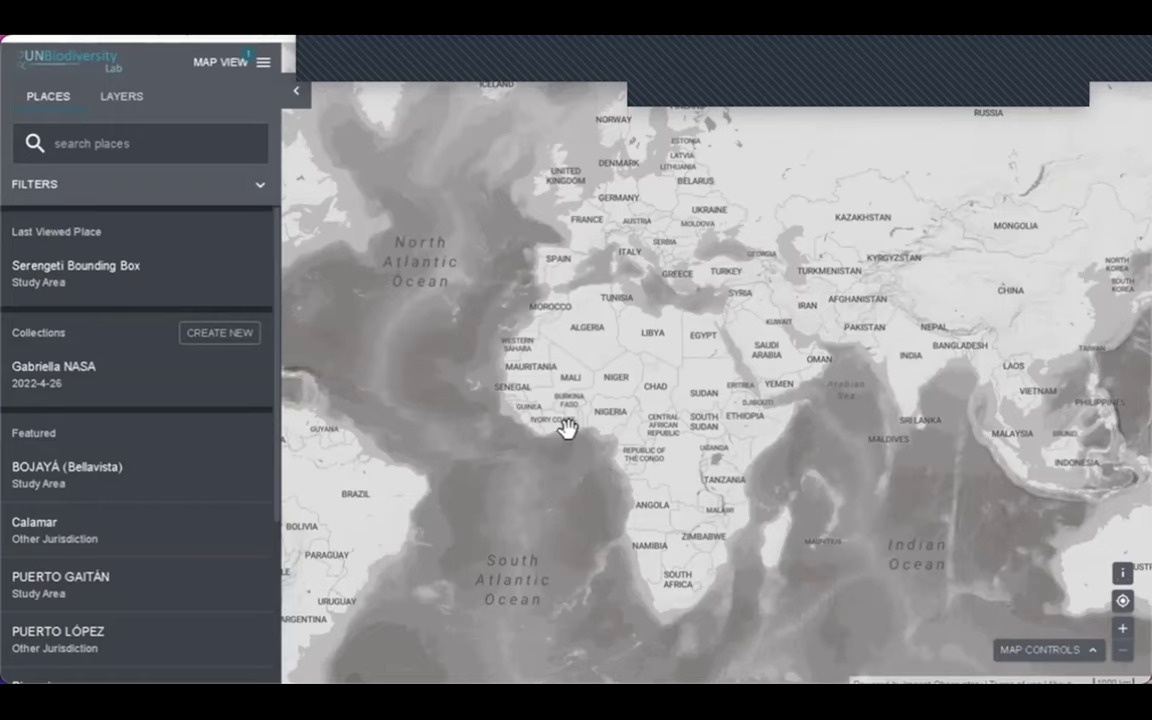
Open the BOJAYÁ (Bellavista) study area and enable the UNBL workspace in the map view.
left_click(66, 466)
left_click(262, 62)
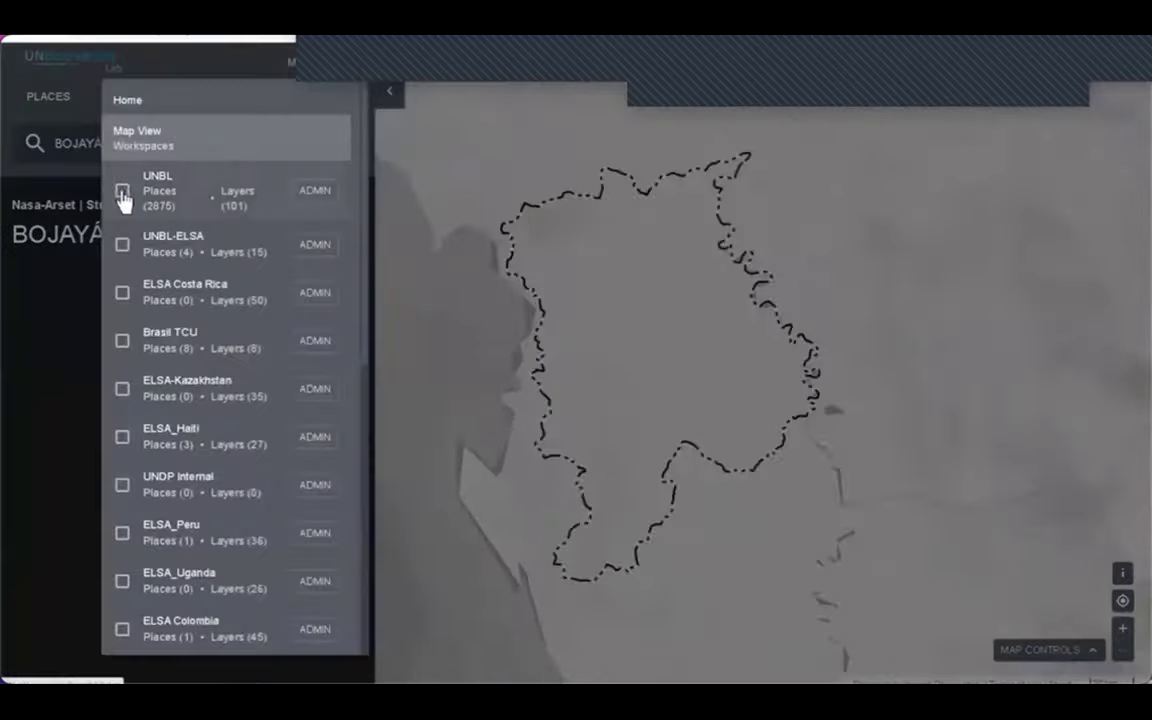
left_click(122, 192)
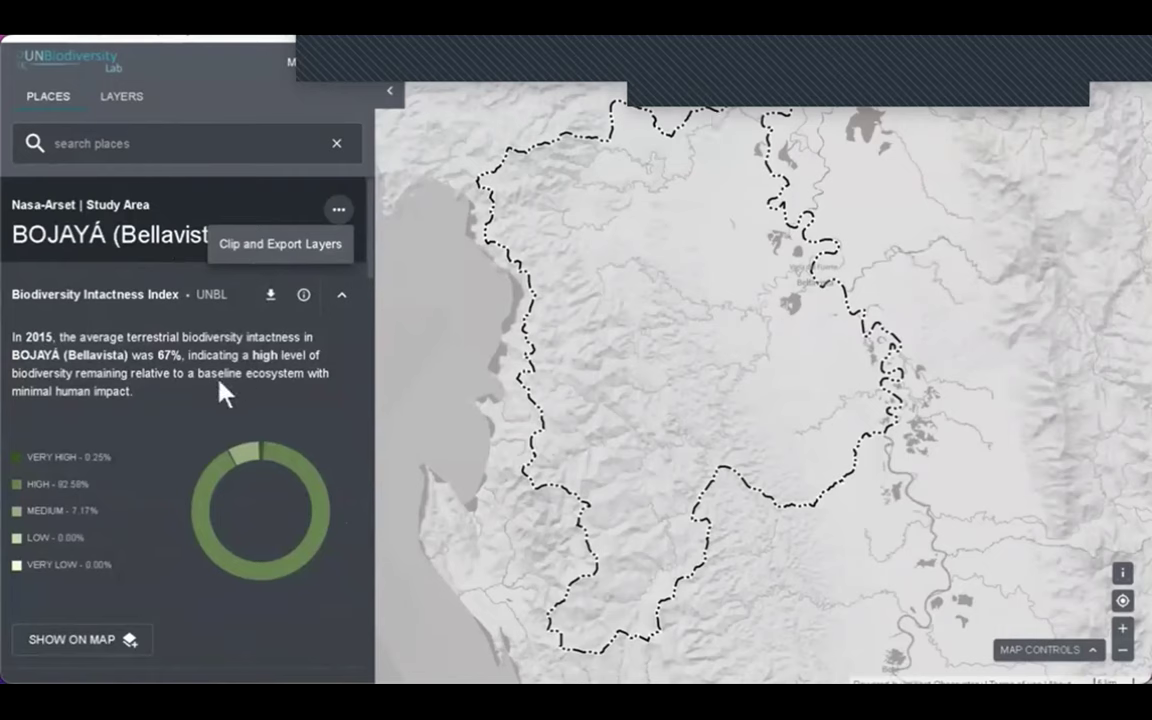
Replace the current place with Serengeti Bounding Box and examine its metrics from Biodiversity Intactness Index through Protected Areas (WDPA).
left_click(337, 146)
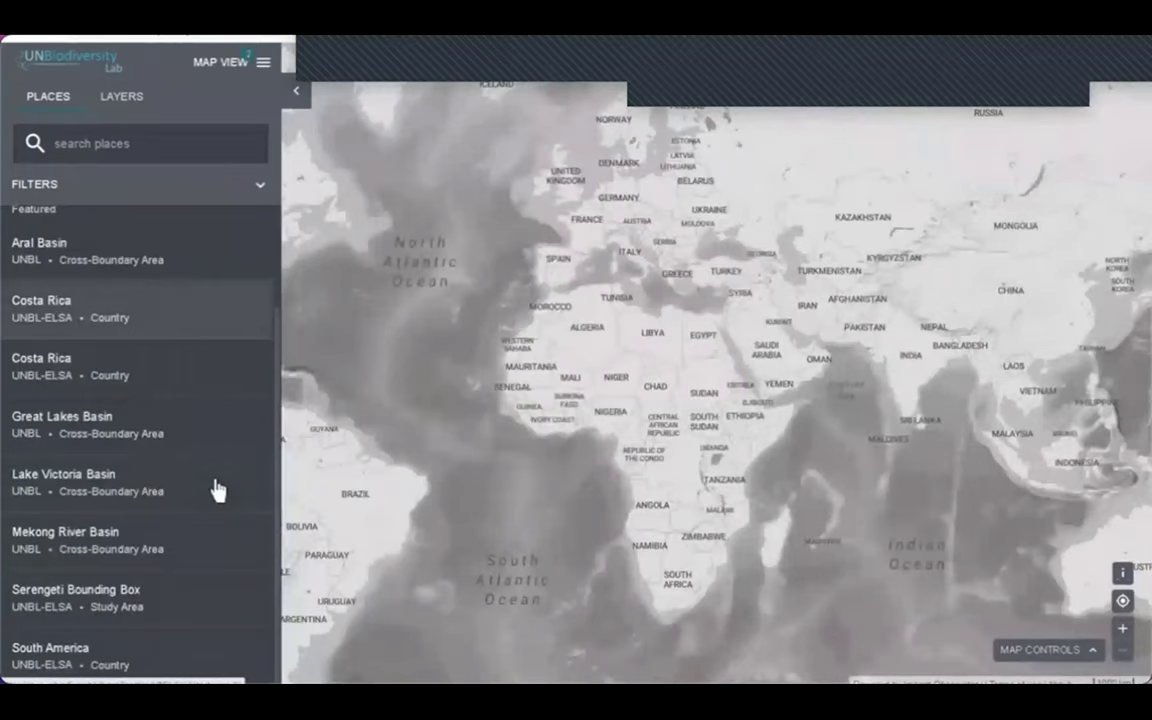
left_click(193, 600)
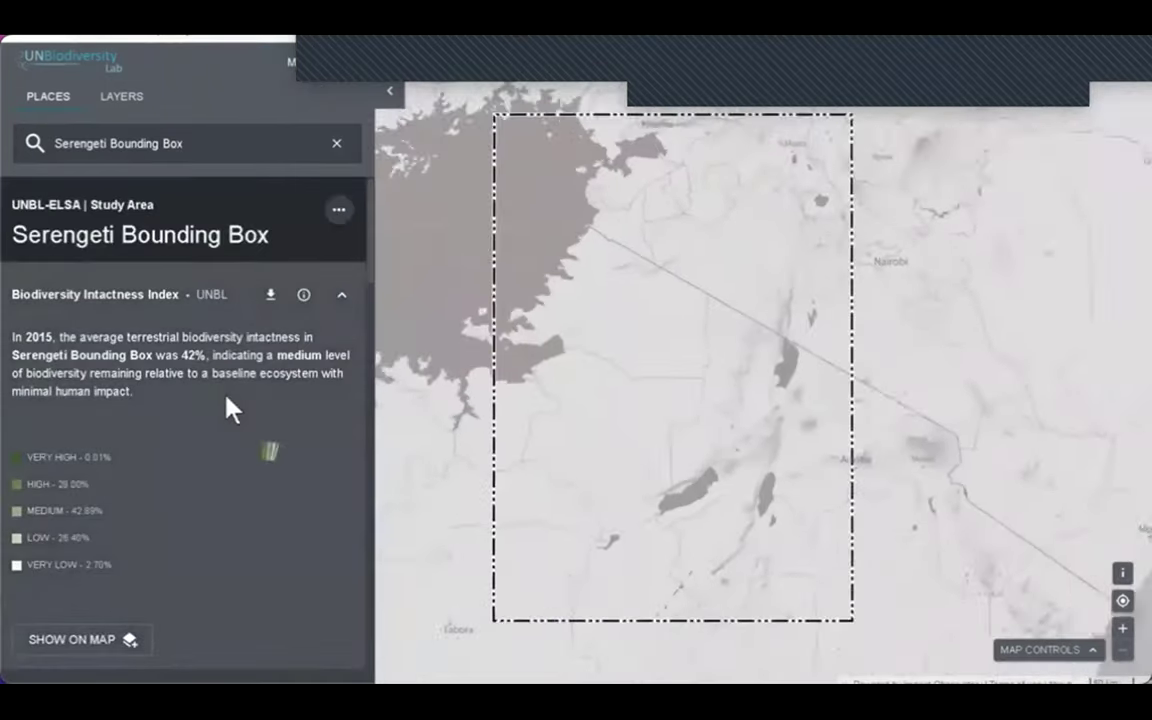
scroll(228, 380, "down", 1)
scroll(228, 380, "down", 1)
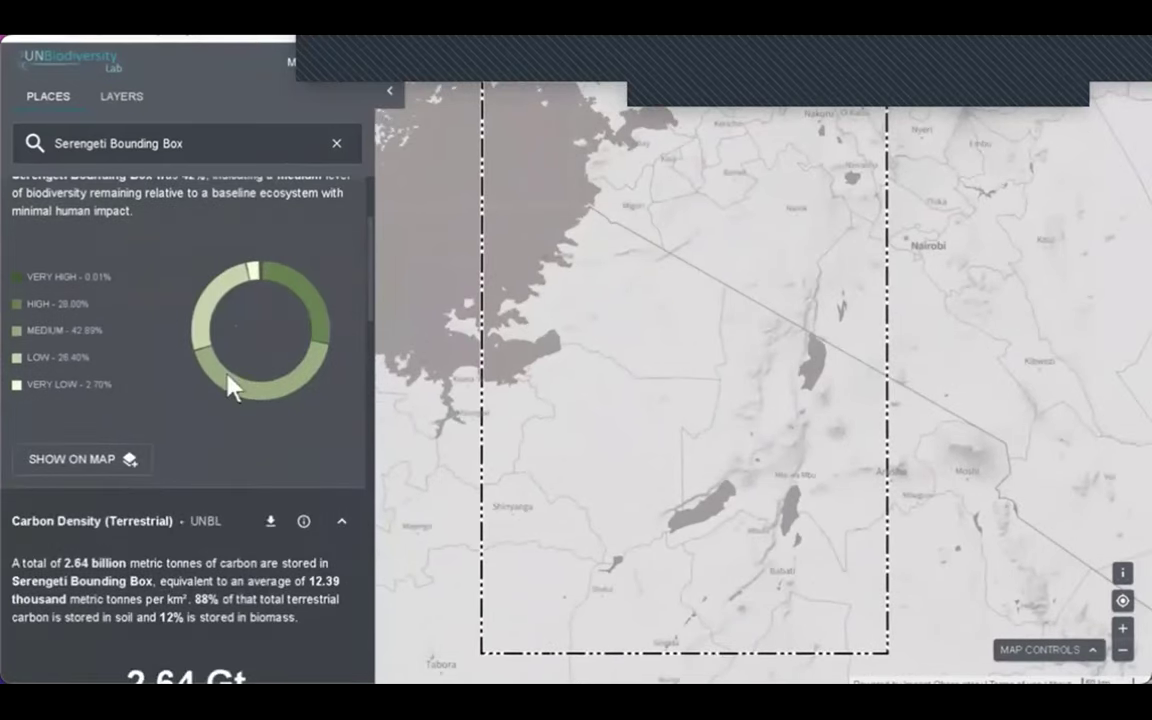
scroll(228, 380, "down", 1)
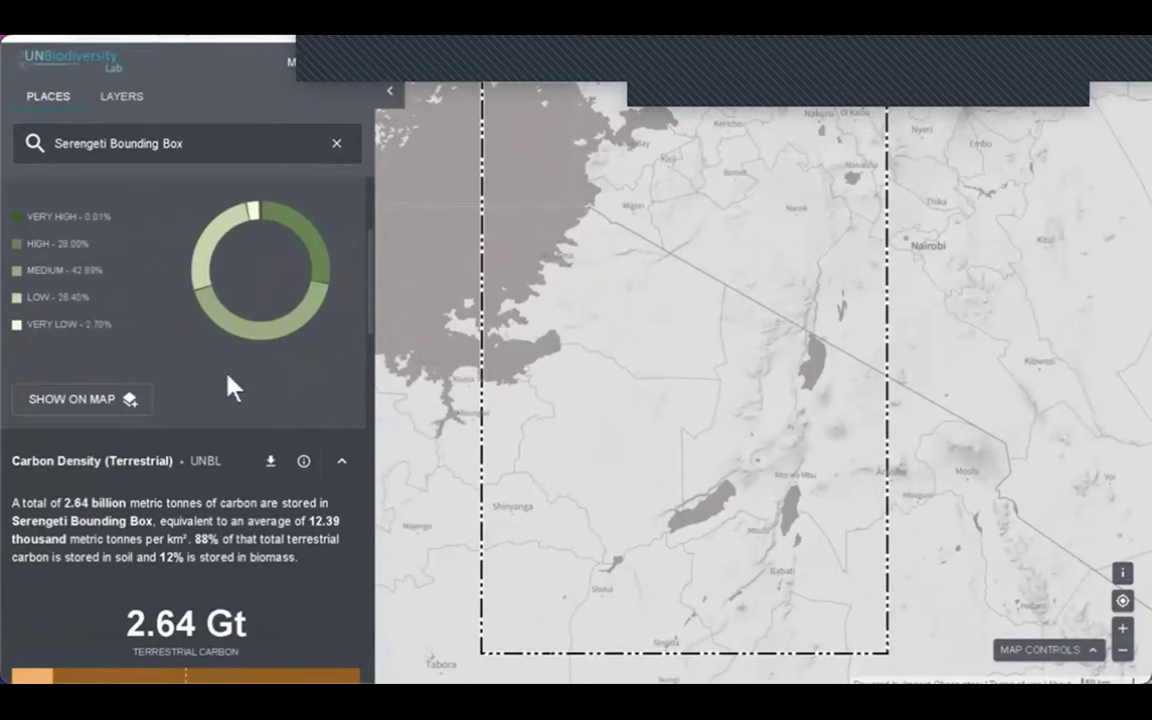
scroll(228, 378, "down", 1)
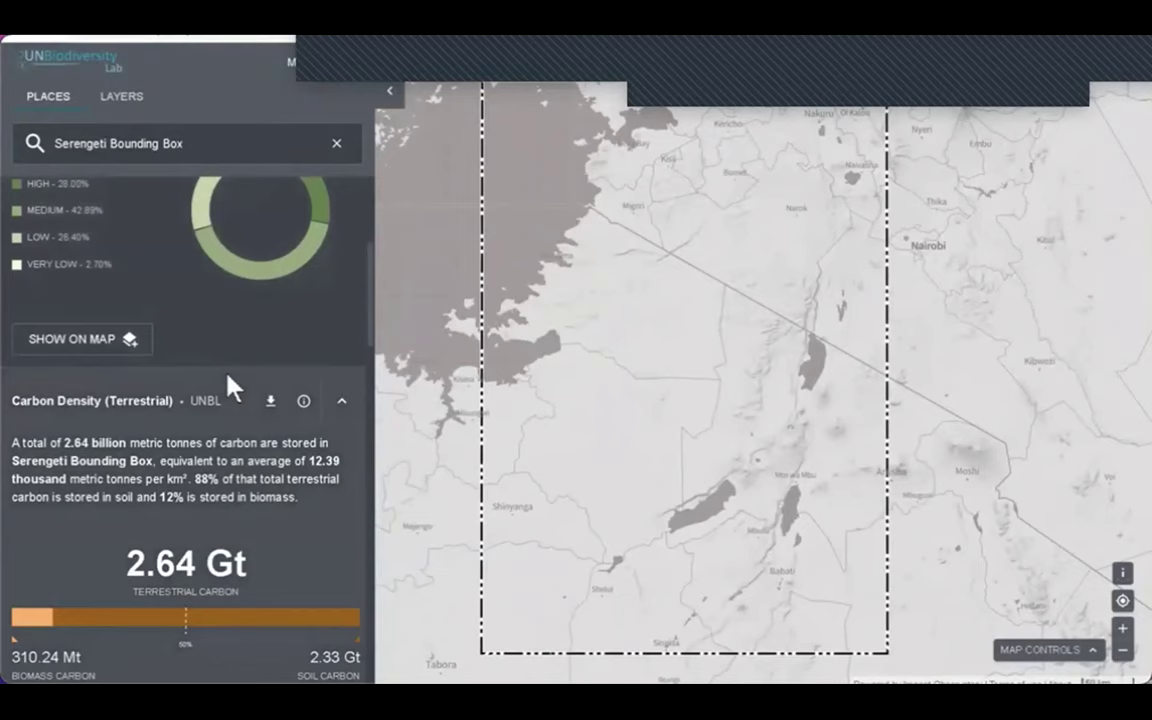
scroll(230, 372, "down", 1)
scroll(230, 375, "down", 10)
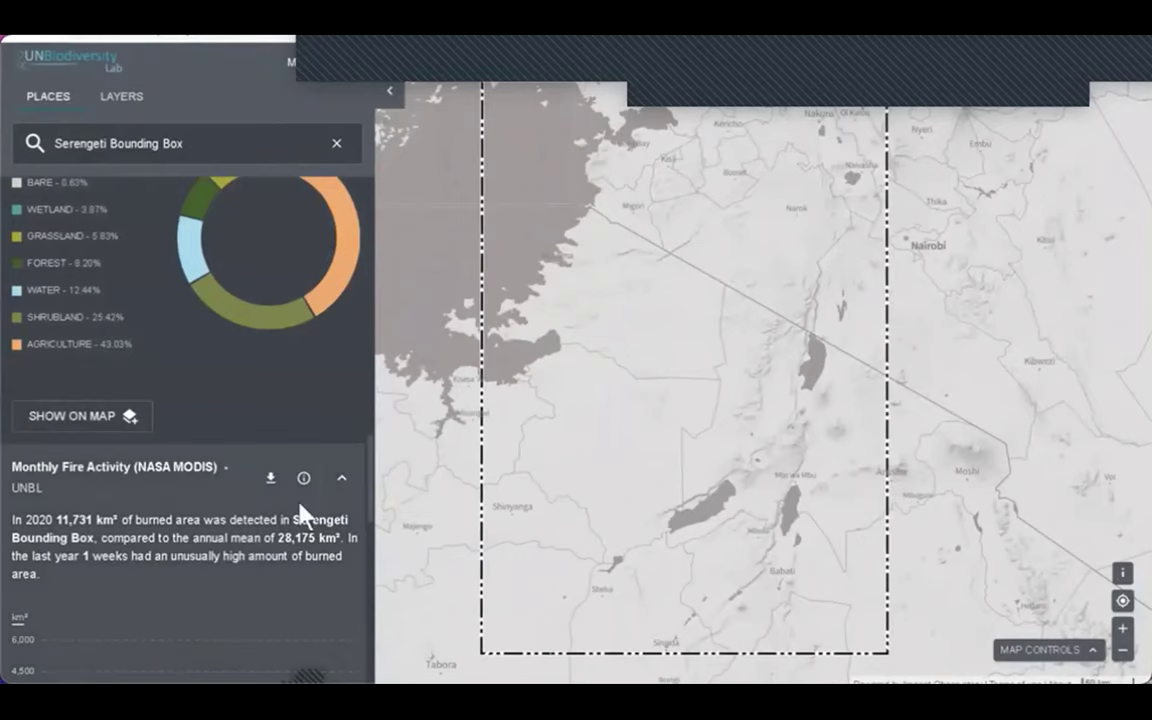
scroll(303, 487, "down", 1)
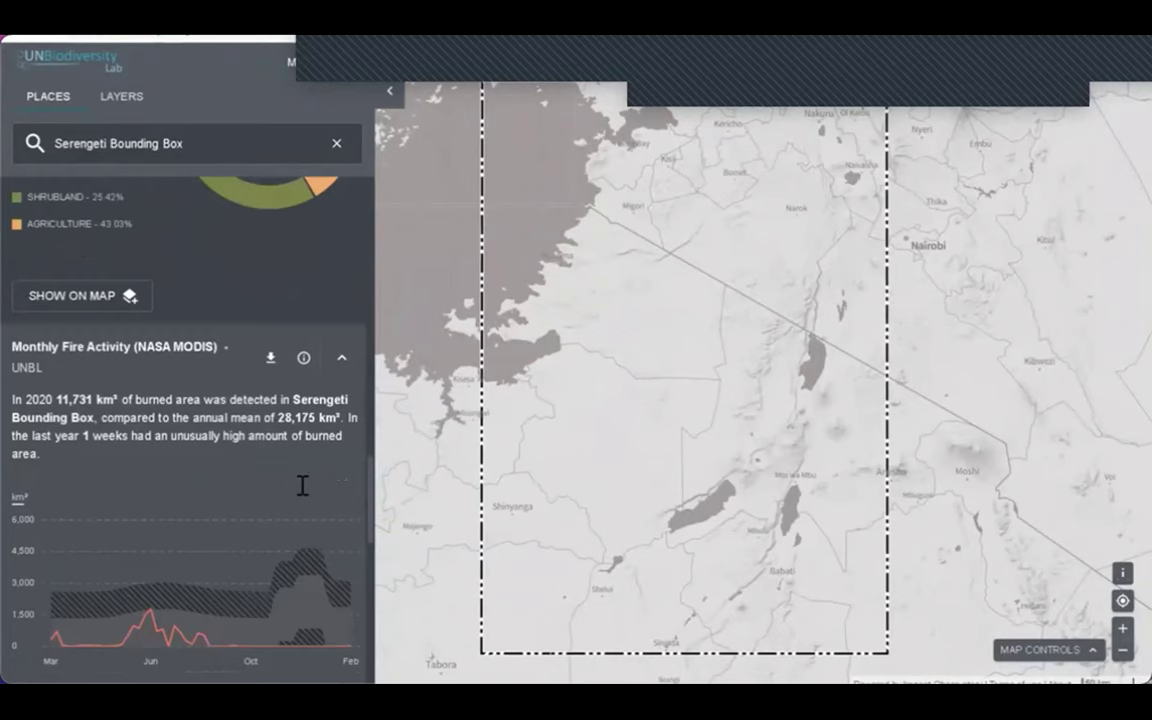
scroll(302, 487, "down", 3)
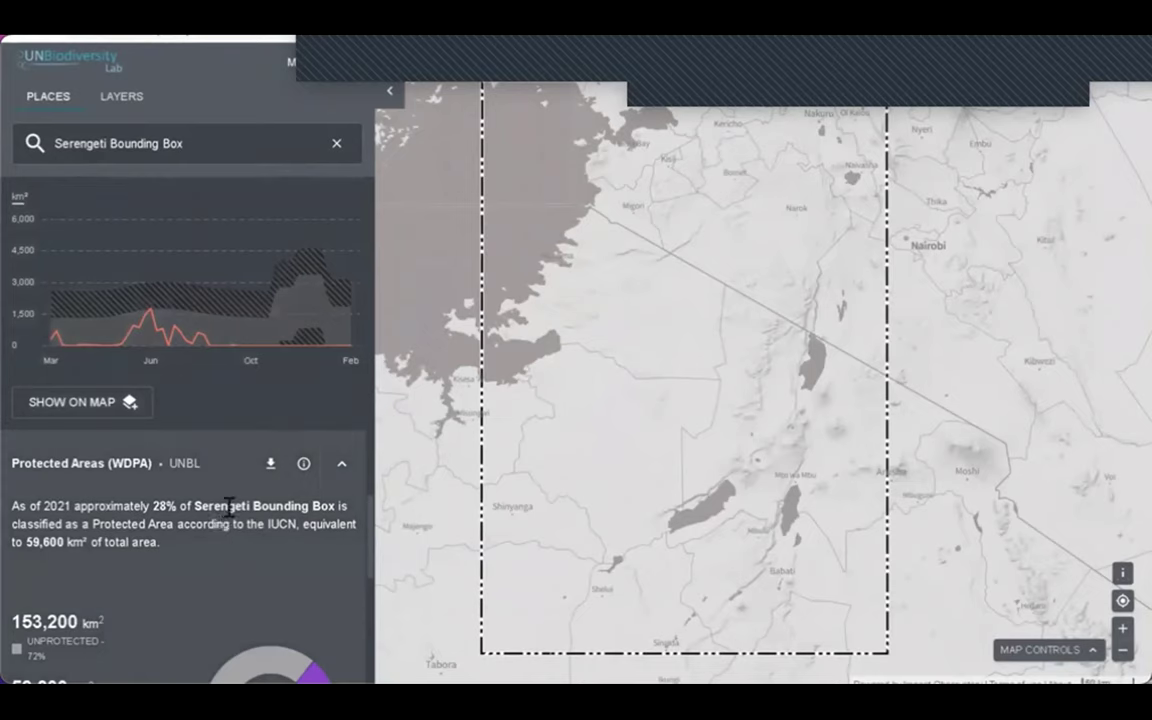
scroll(229, 507, "down", 2)
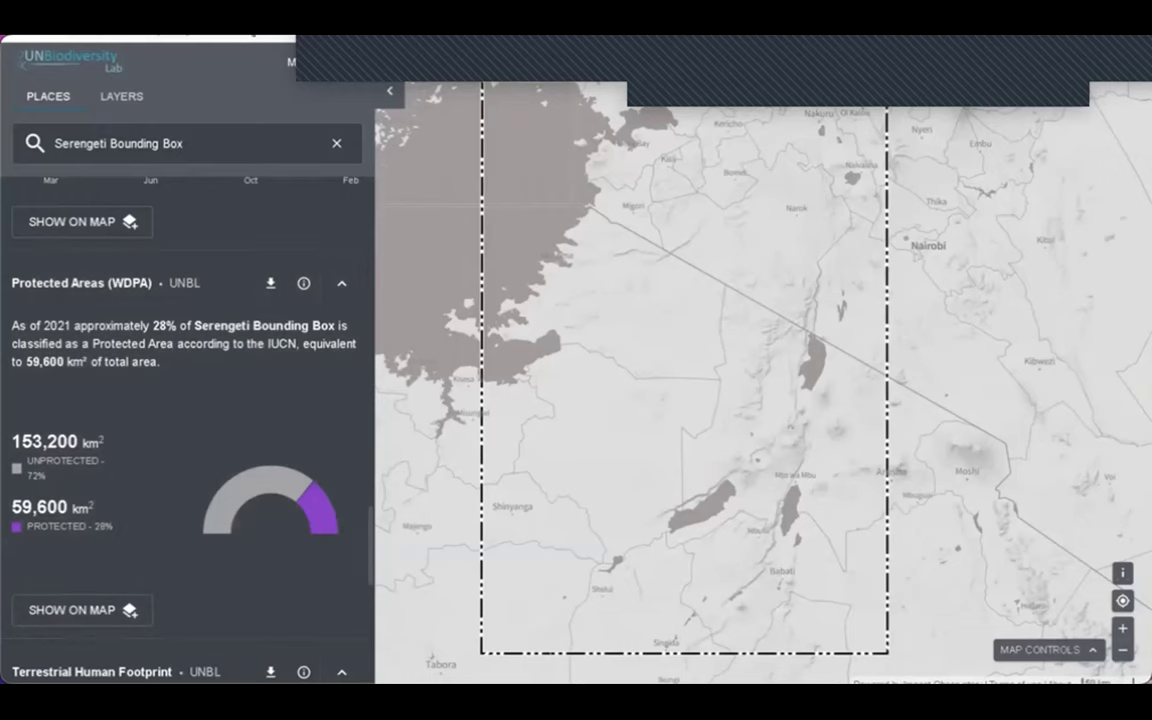
Switch to the shape and layer technical document and highlight the single-feature polygon and under 2MB requirements for vector data.
left_click(330, 30)
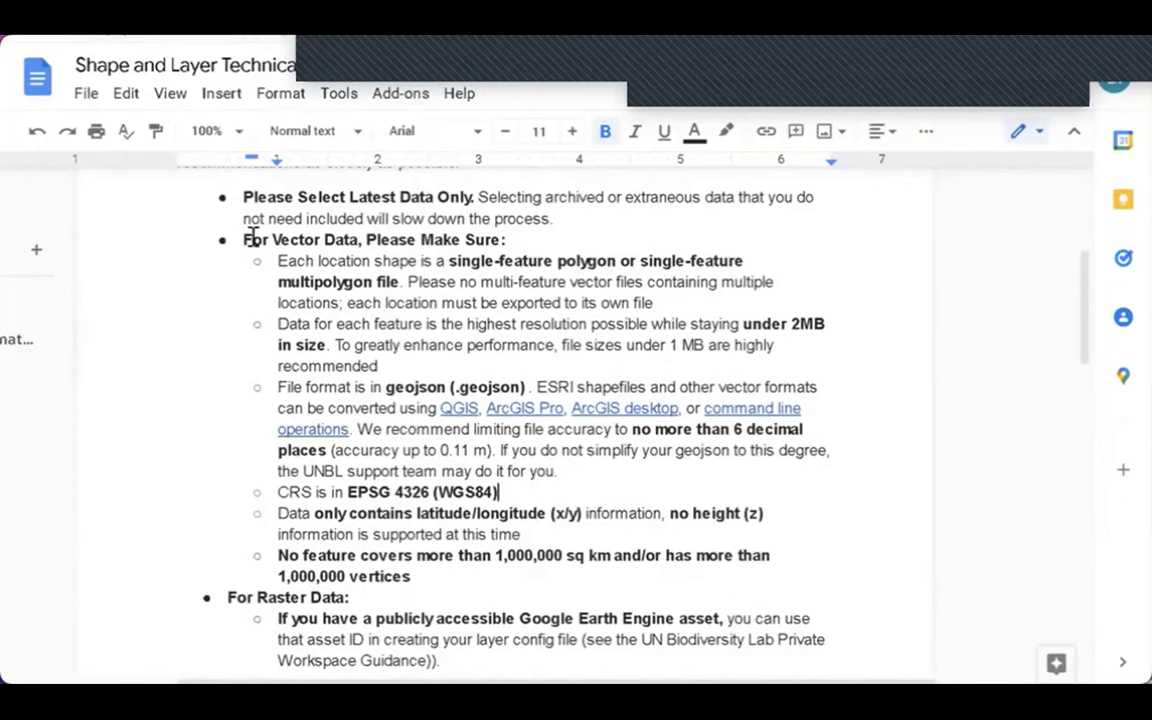
left_click_drag(242, 240, 378, 240)
left_click(370, 240)
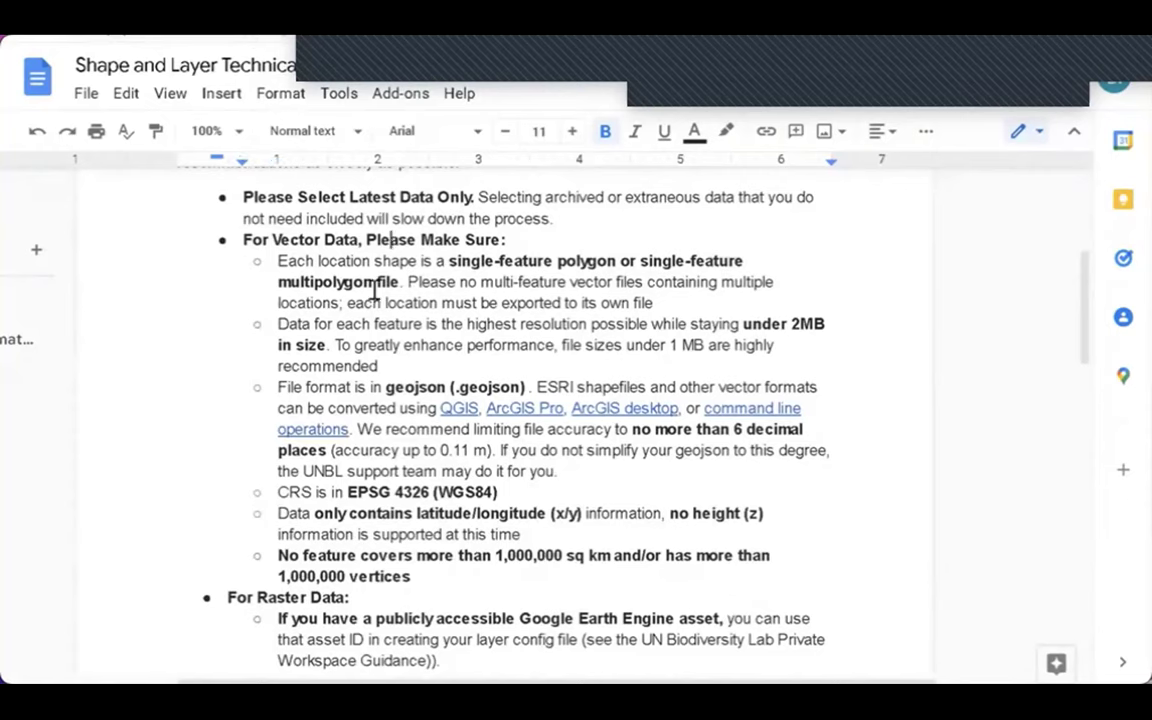
left_click_drag(279, 261, 622, 258)
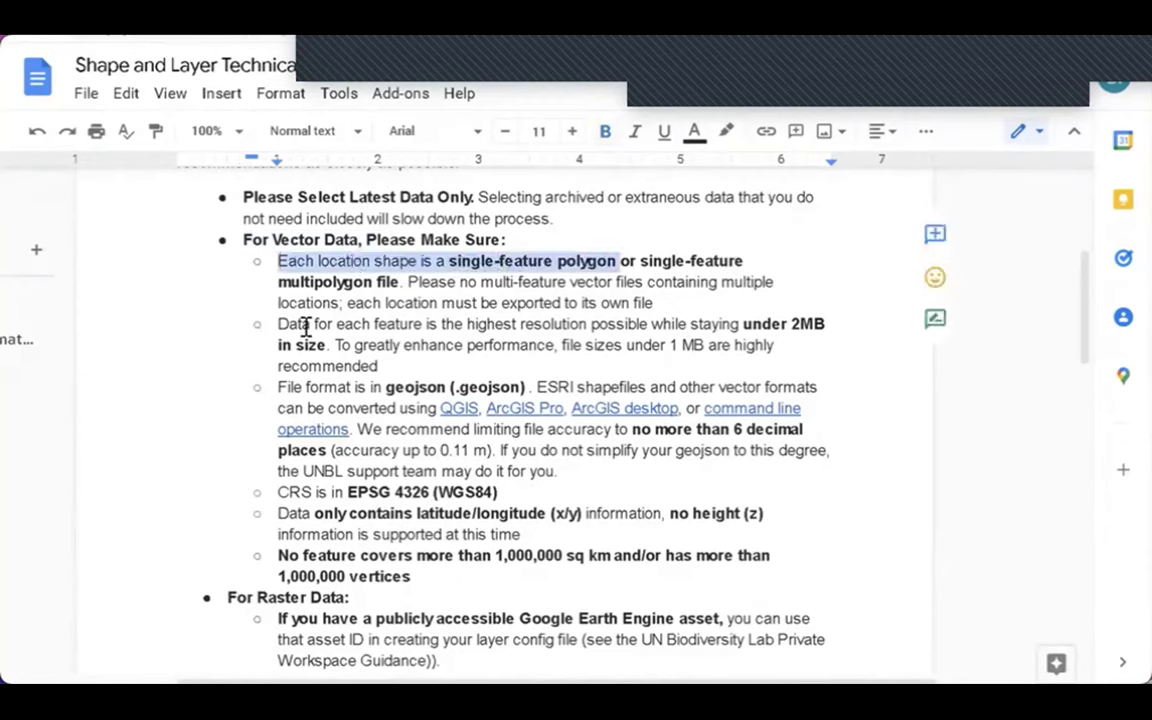
left_click_drag(741, 325, 326, 344)
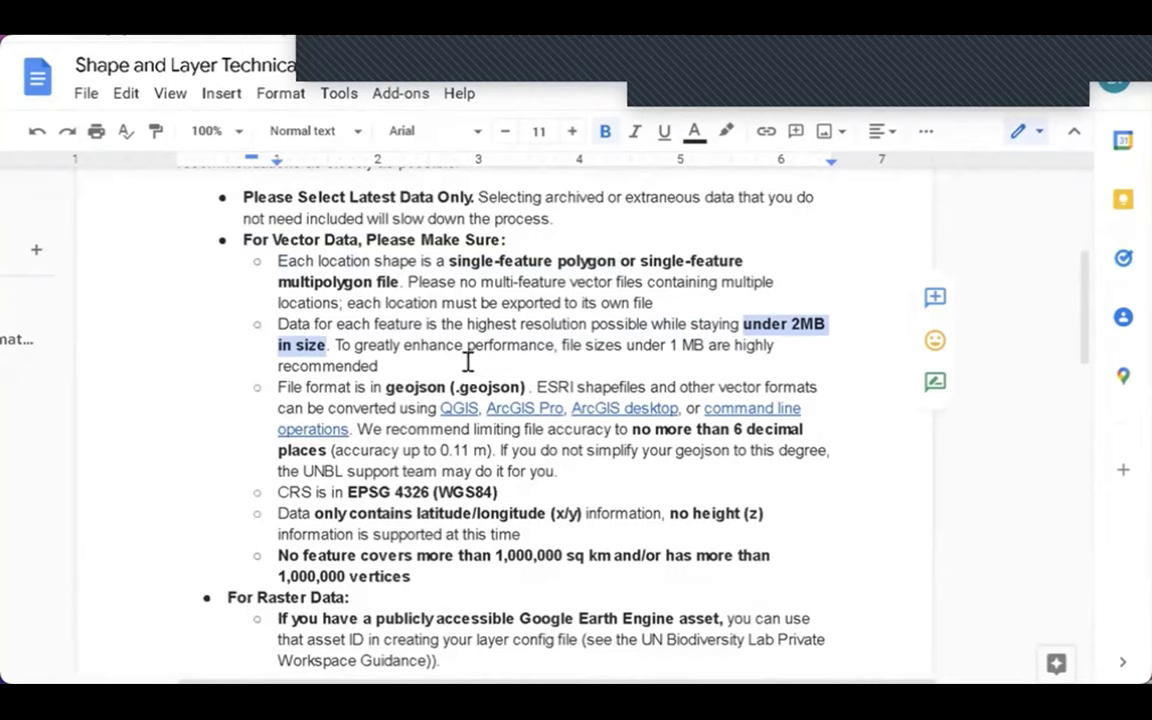
Highlight the geojson file format requirement, the listed conversion tools, and the file accuracy recommendation.
left_click(398, 387)
left_click_drag(278, 387, 530, 386)
left_click(333, 408)
left_click_drag(333, 408, 800, 430)
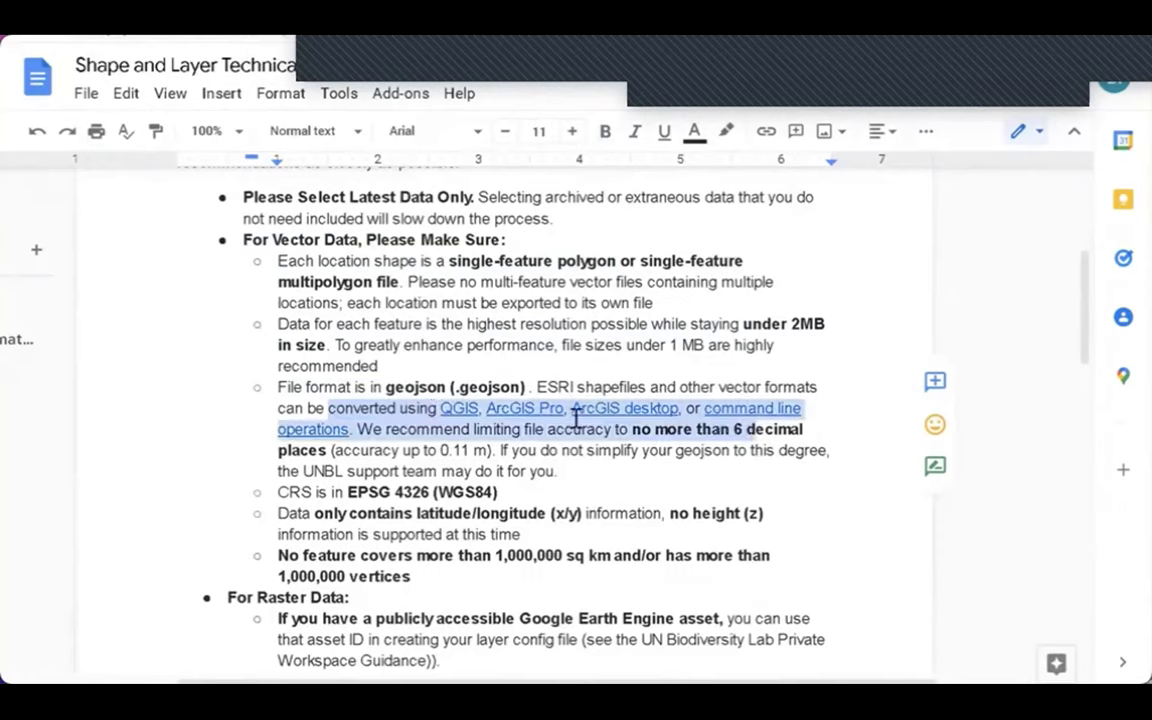
left_click_drag(577, 417, 470, 410)
left_click(386, 430)
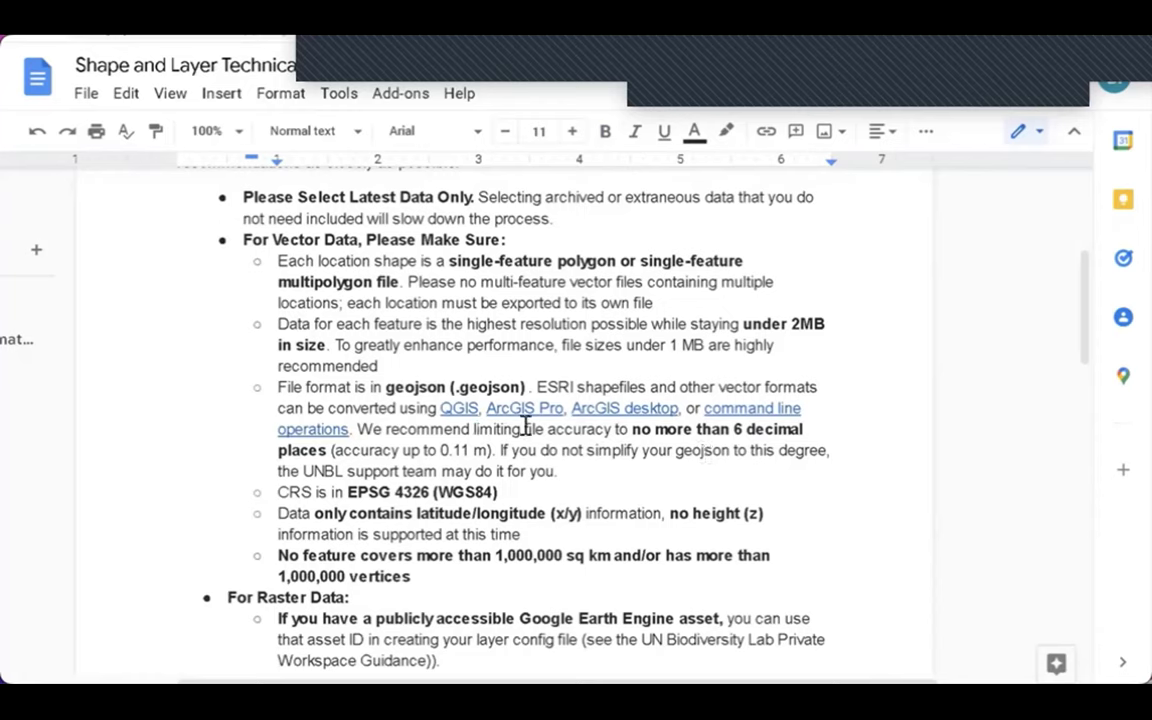
left_click_drag(525, 427, 612, 429)
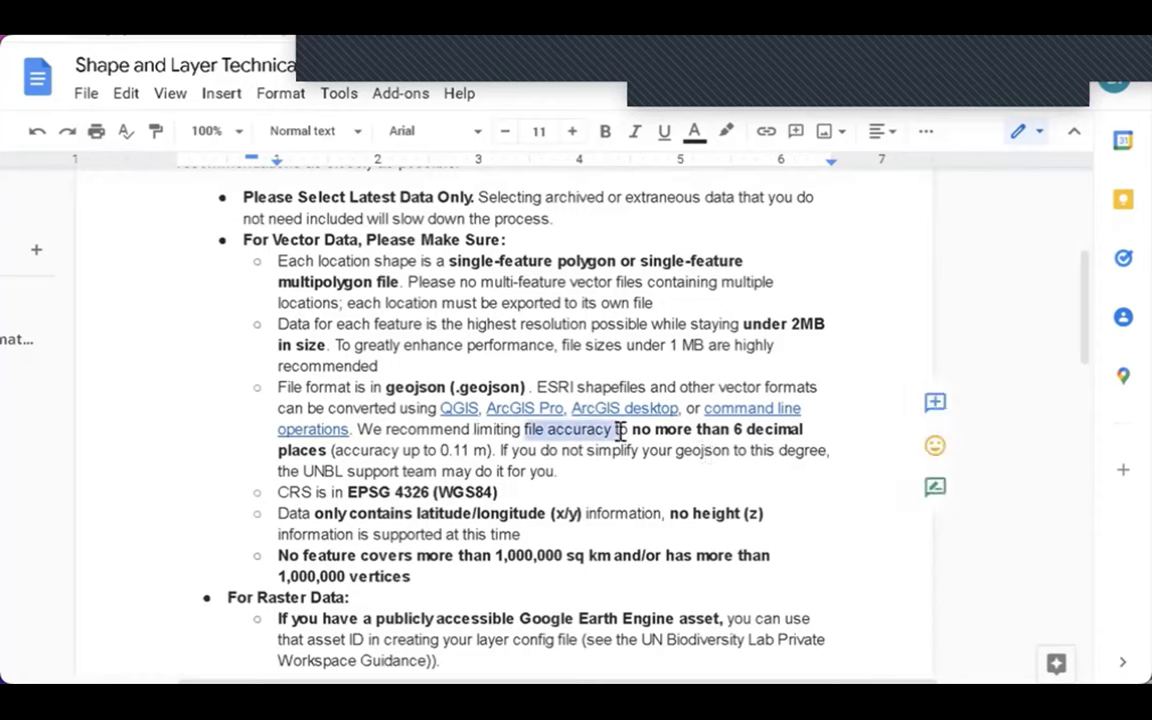
left_click(456, 433)
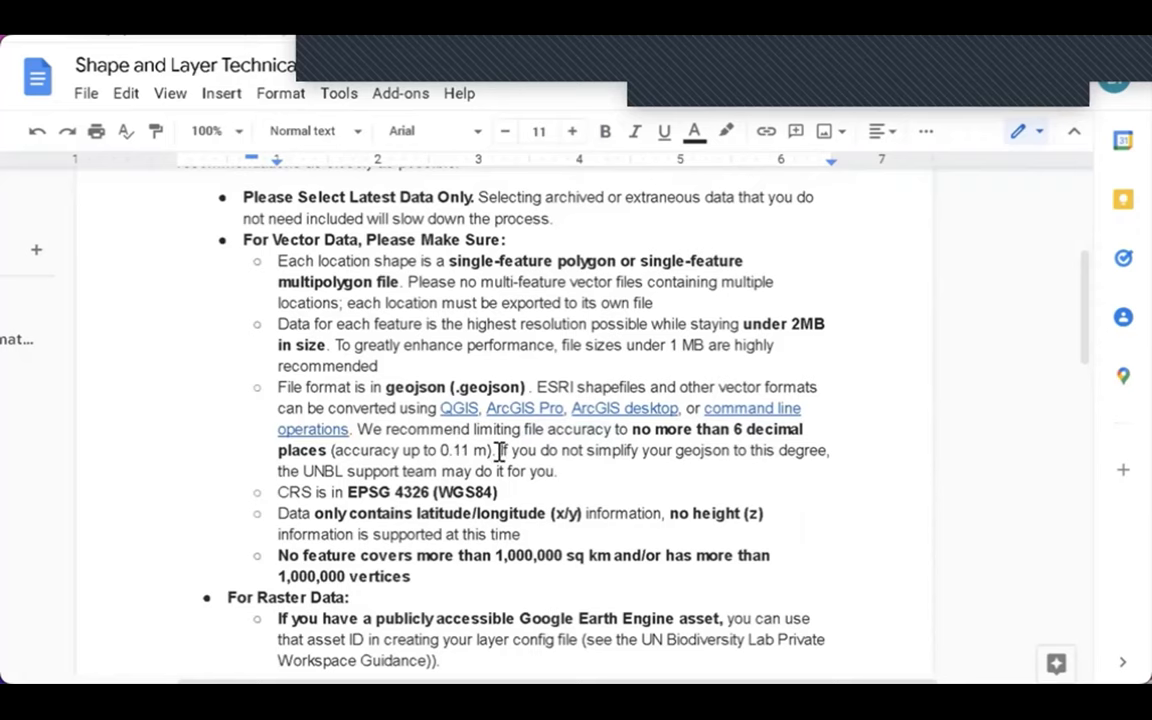
Highlight the EPSG 4326 (WGS84) CRS requirement in the vector data list.
scroll(330, 437, "down", 1)
scroll(460, 512, "up", 1)
left_click(460, 513)
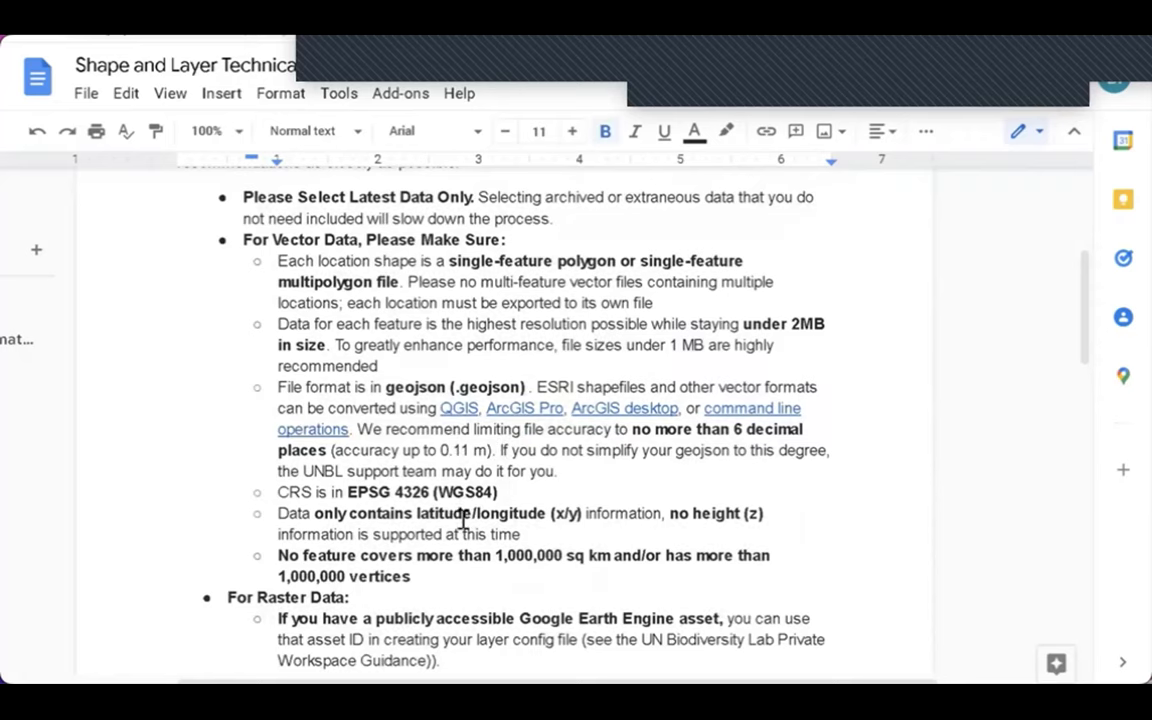
double_click(288, 491)
left_click_drag(316, 491, 507, 491)
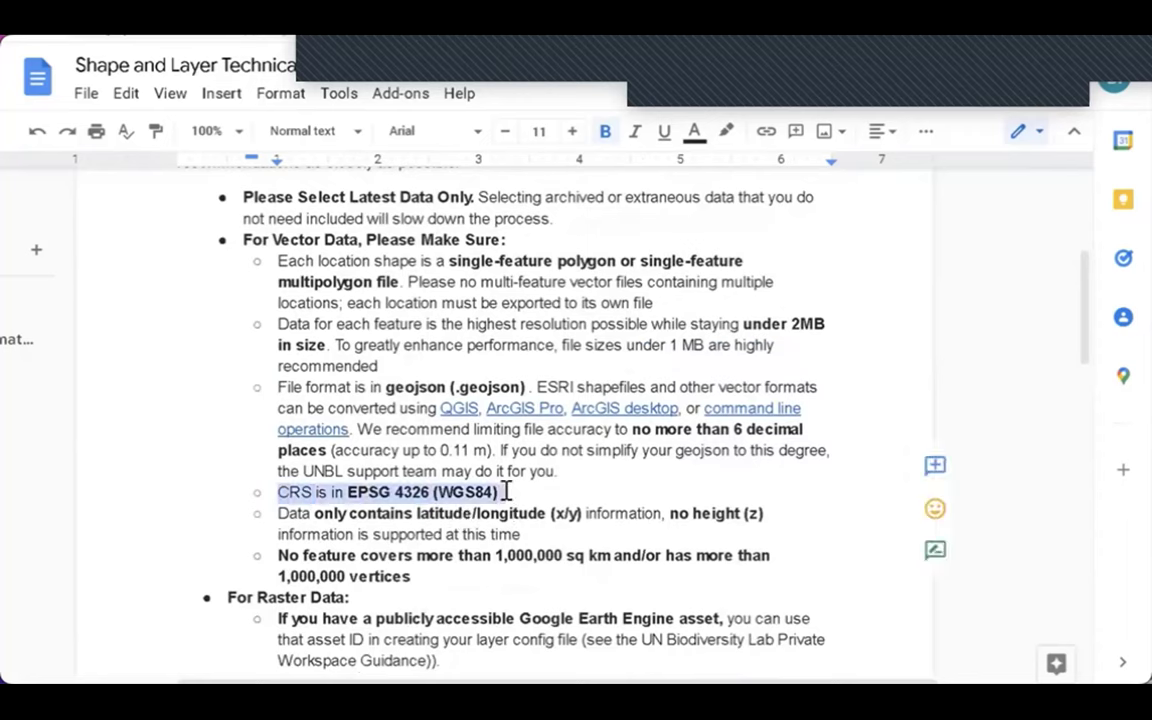
left_click(507, 491)
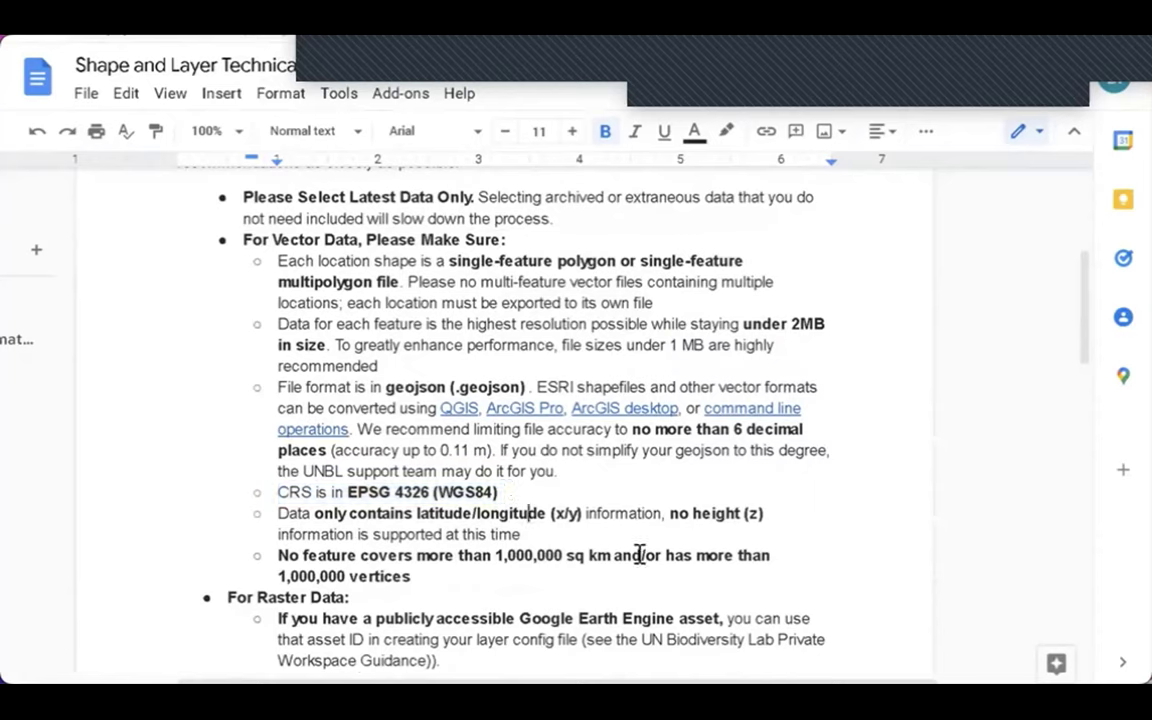
Highlight the vector requirements from location shape through CRS, and return to UN Biodiversity Lab to clear the Serengeti Bounding Box place.
left_click_drag(514, 491, 275, 262)
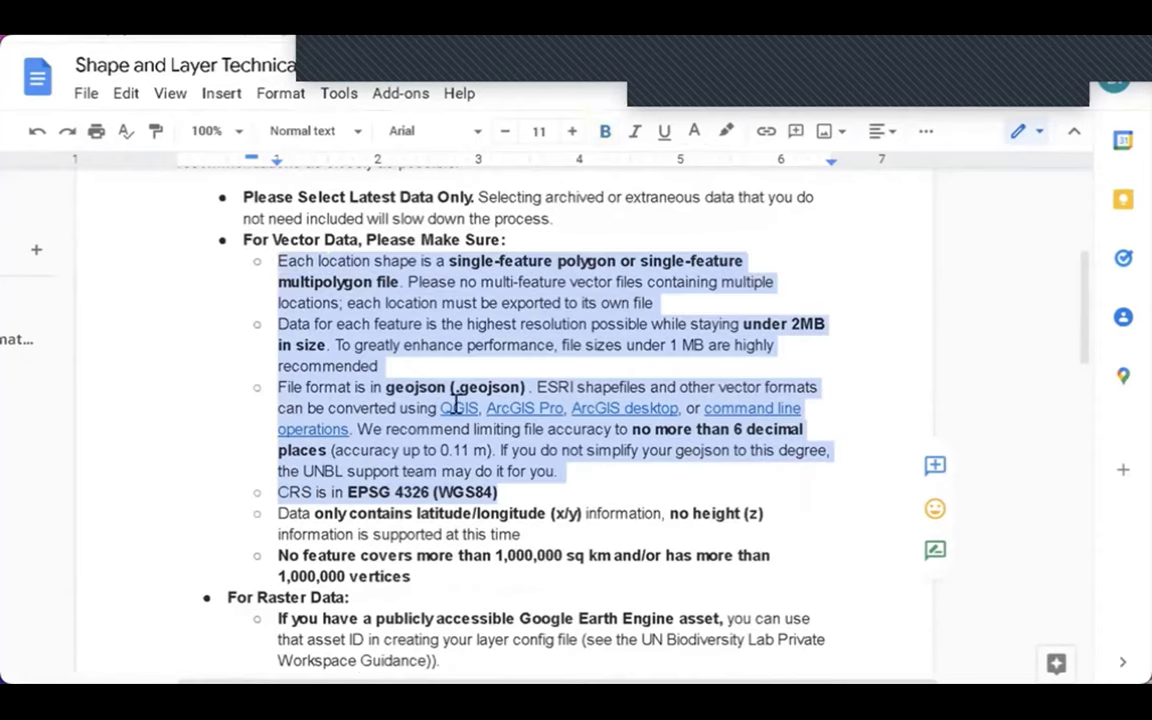
left_click(510, 495)
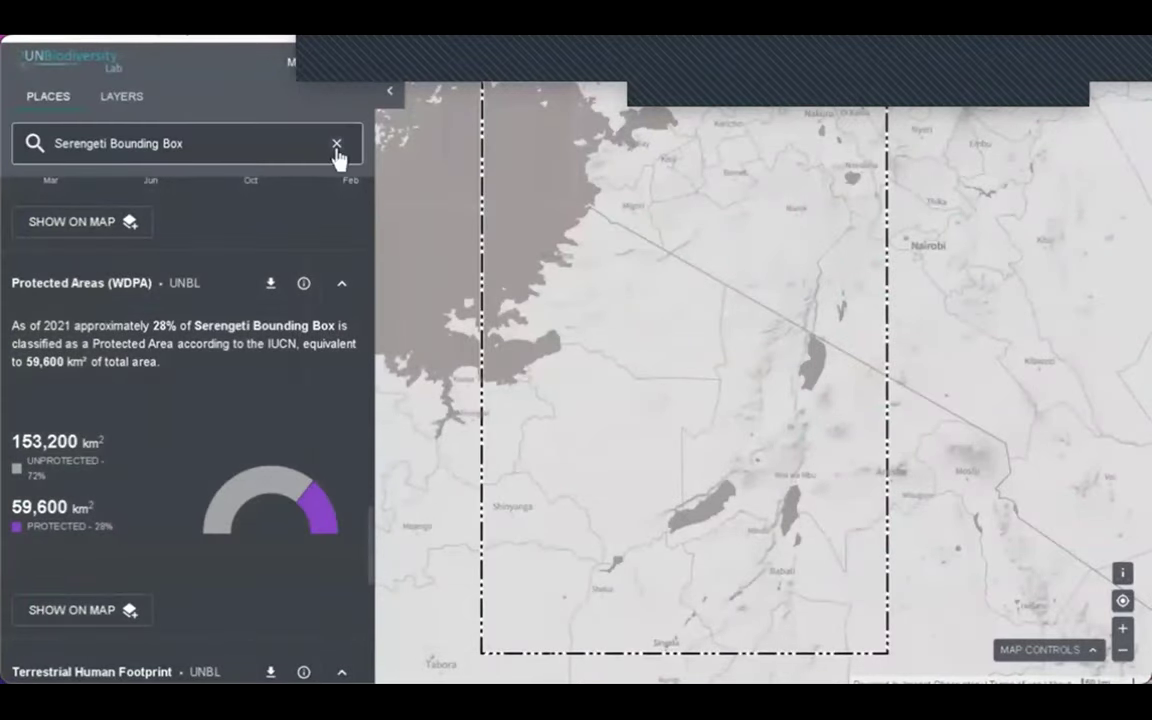
left_click(337, 143)
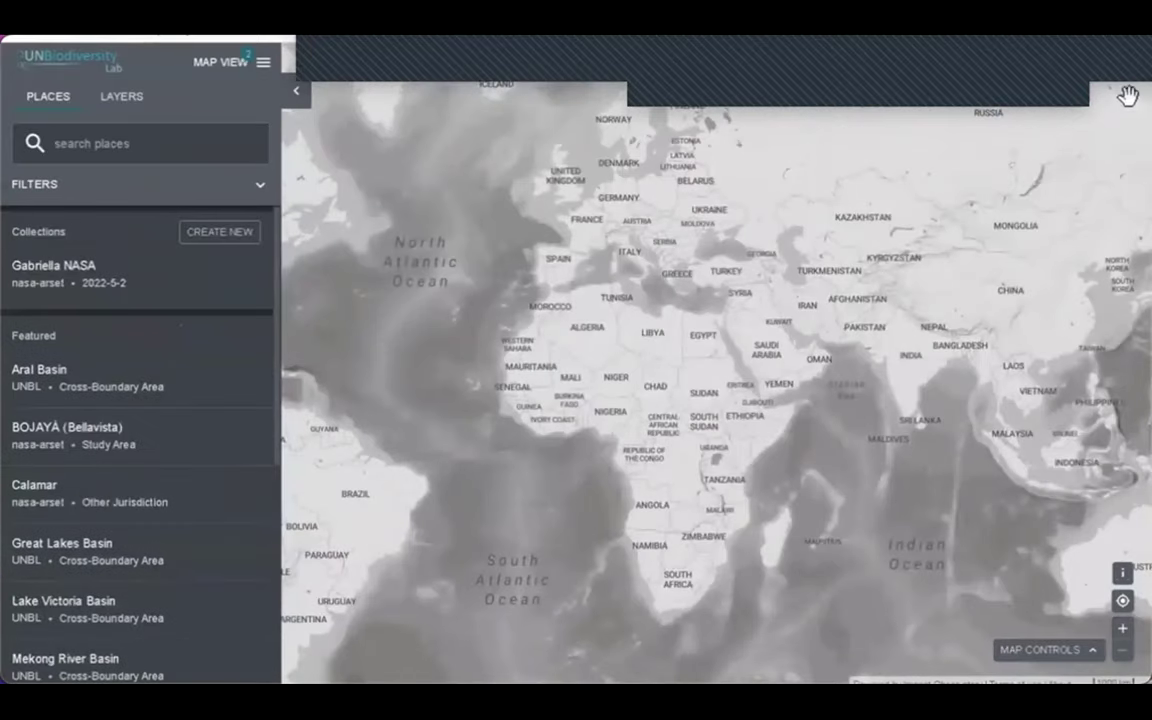
Open the admin area of the NASA ARSET workspace.
left_click(1130, 88)
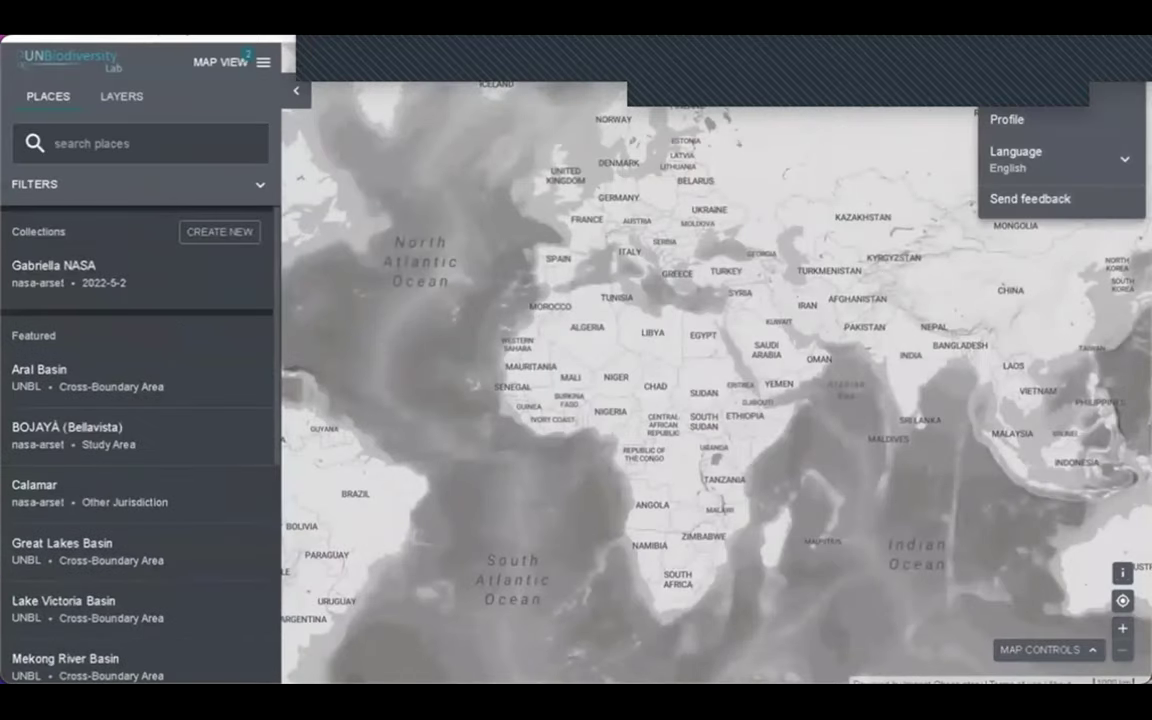
left_click(218, 64)
scroll(149, 342, "down", 5)
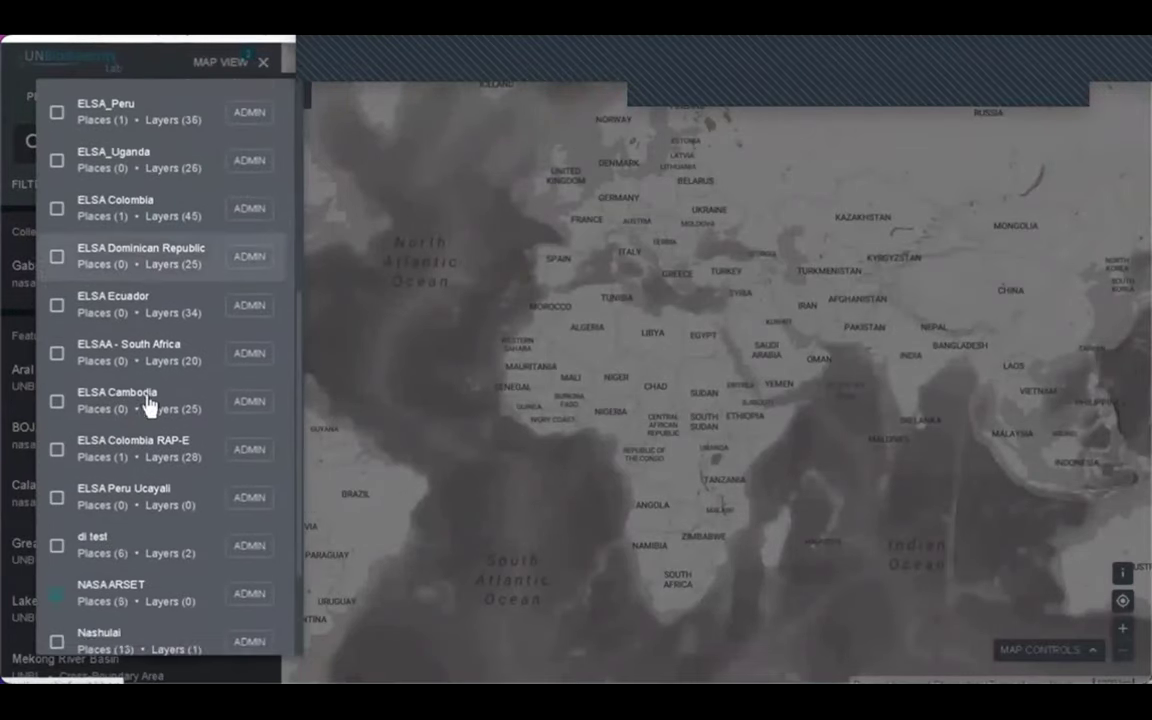
scroll(147, 402, "down", 3)
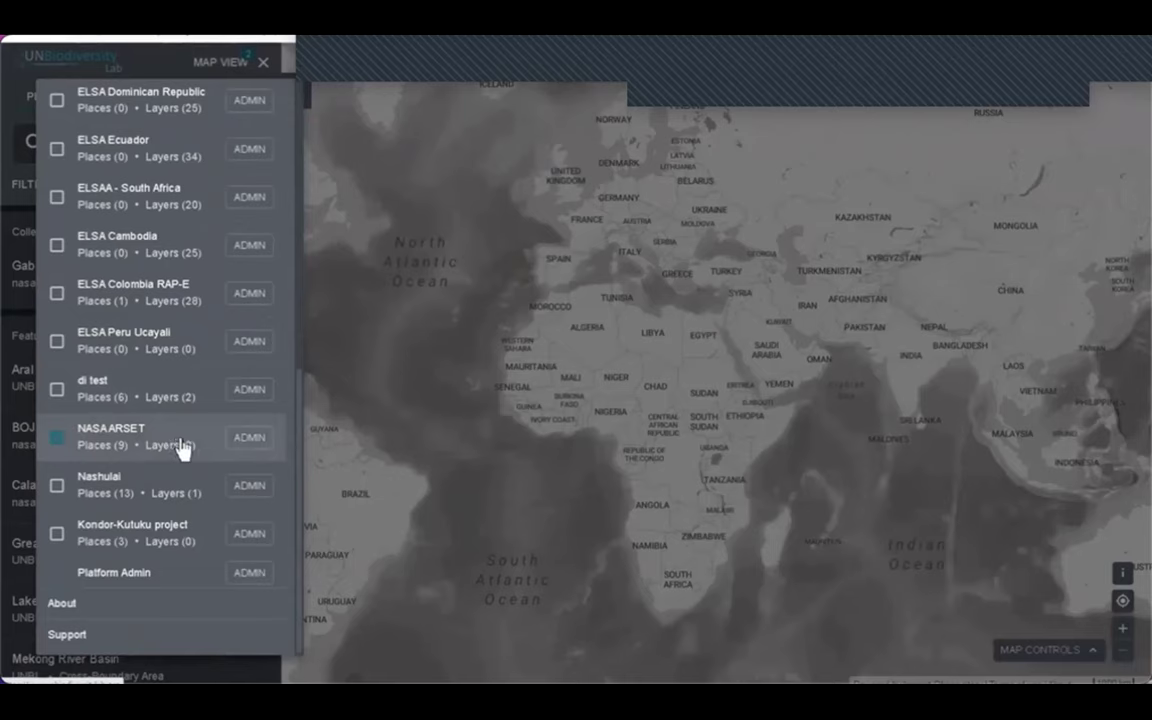
left_click(250, 438)
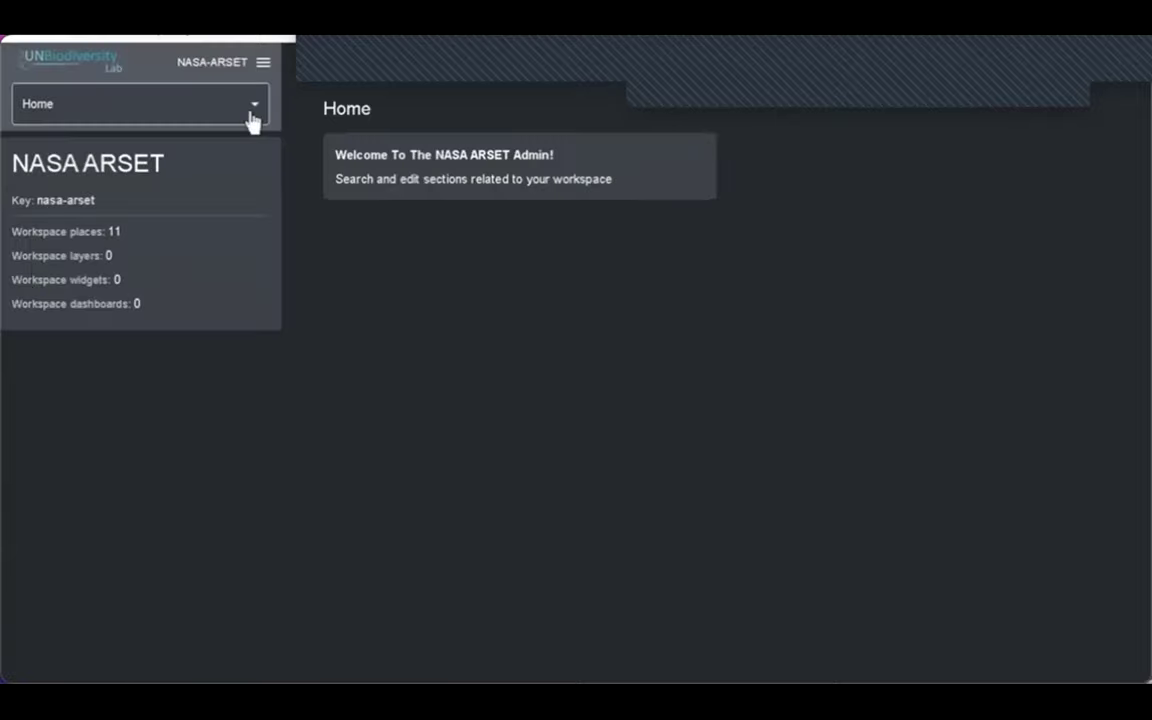
Go to the workspace's places in the admin area and open the form for creating a new place.
left_click(250, 113)
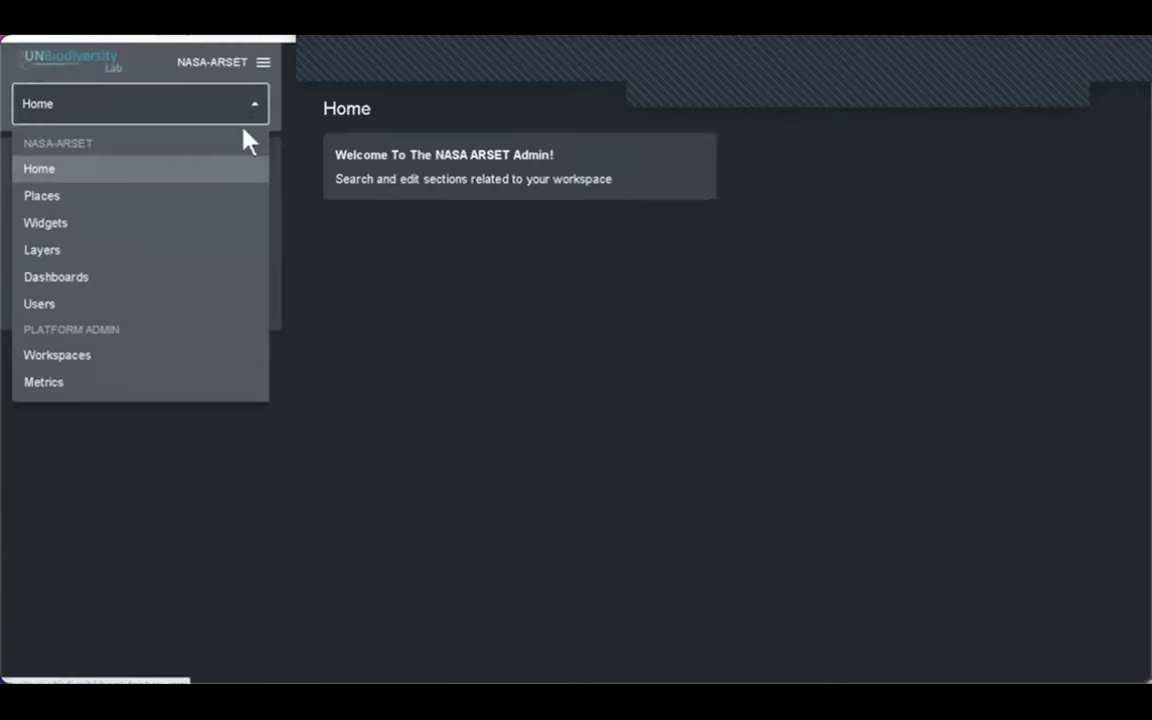
left_click(60, 197)
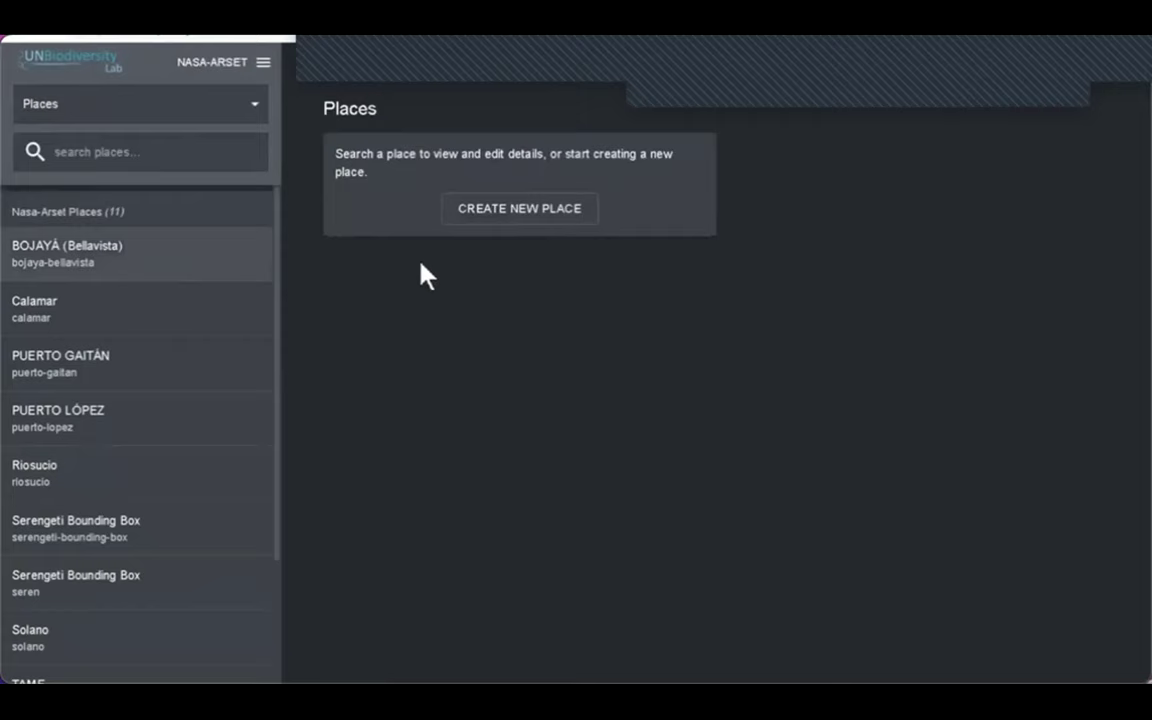
left_click(565, 220)
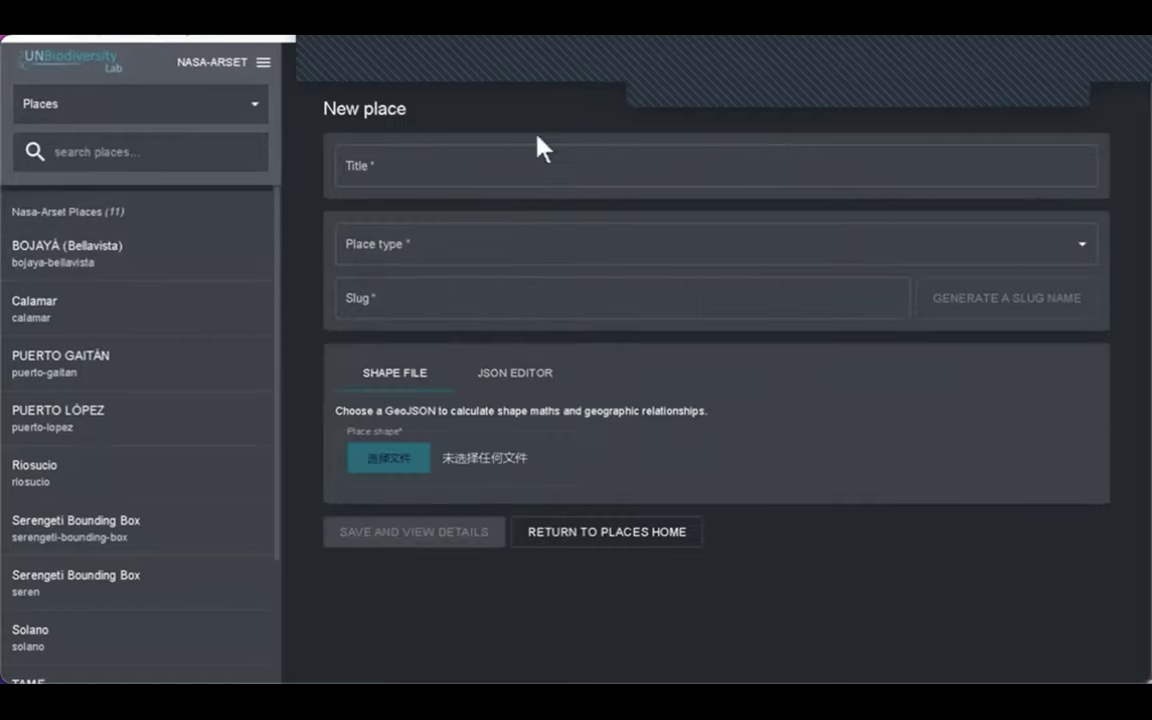
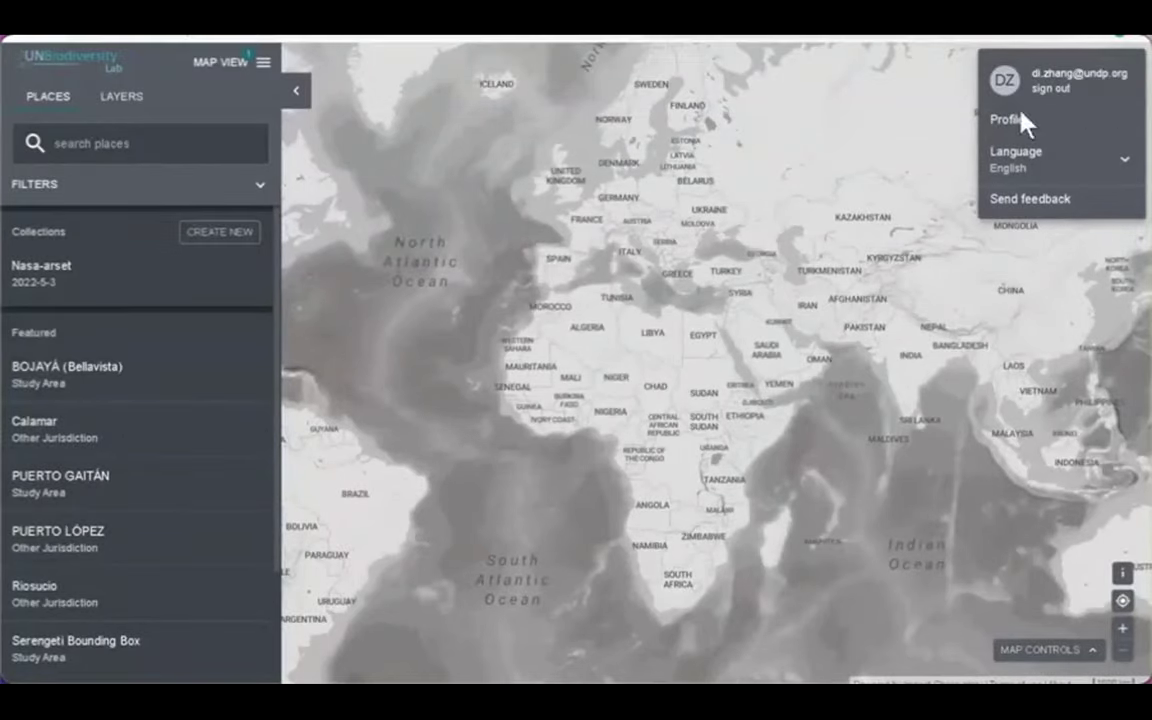
Look through the workspace list in the map view and highlight the Collections heading above the featured places.
left_click(263, 62)
scroll(159, 424, "down", 10)
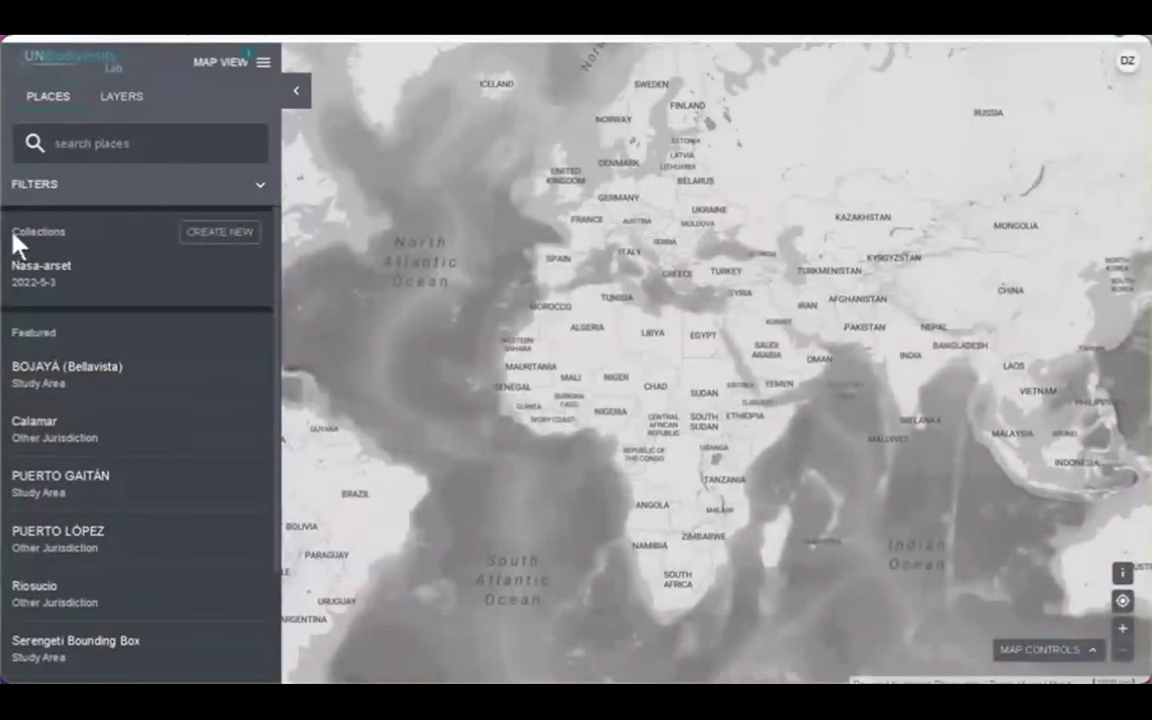
left_click_drag(67, 232, 12, 242)
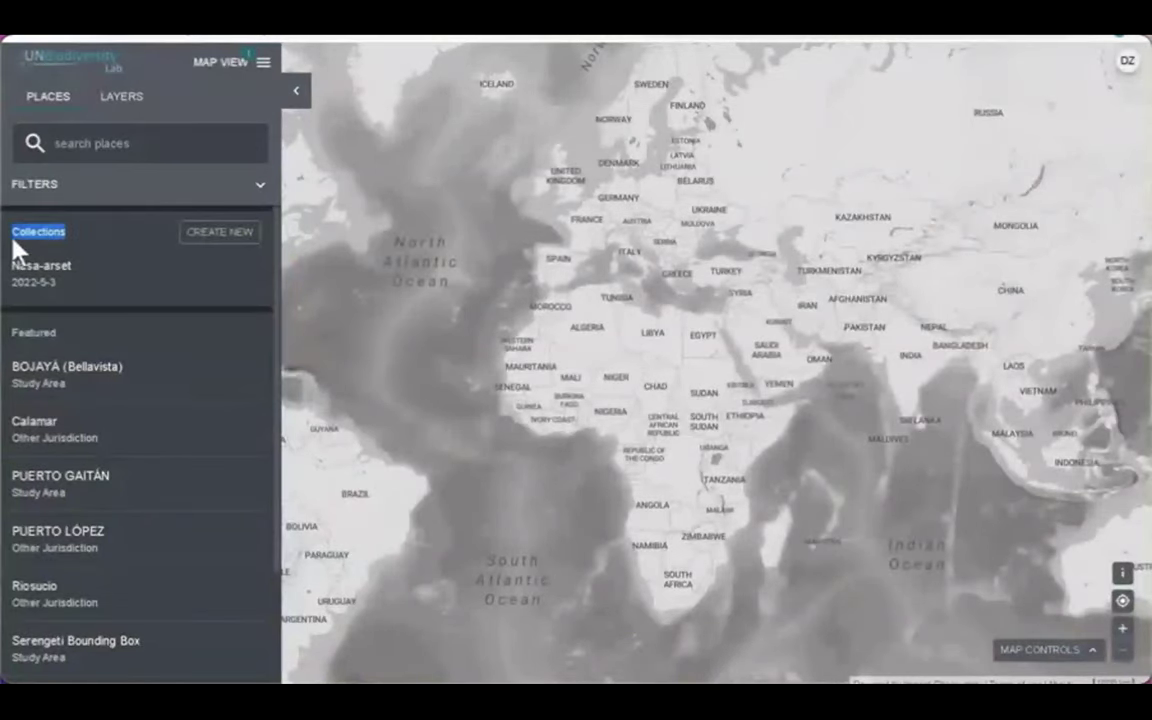
left_click(104, 240)
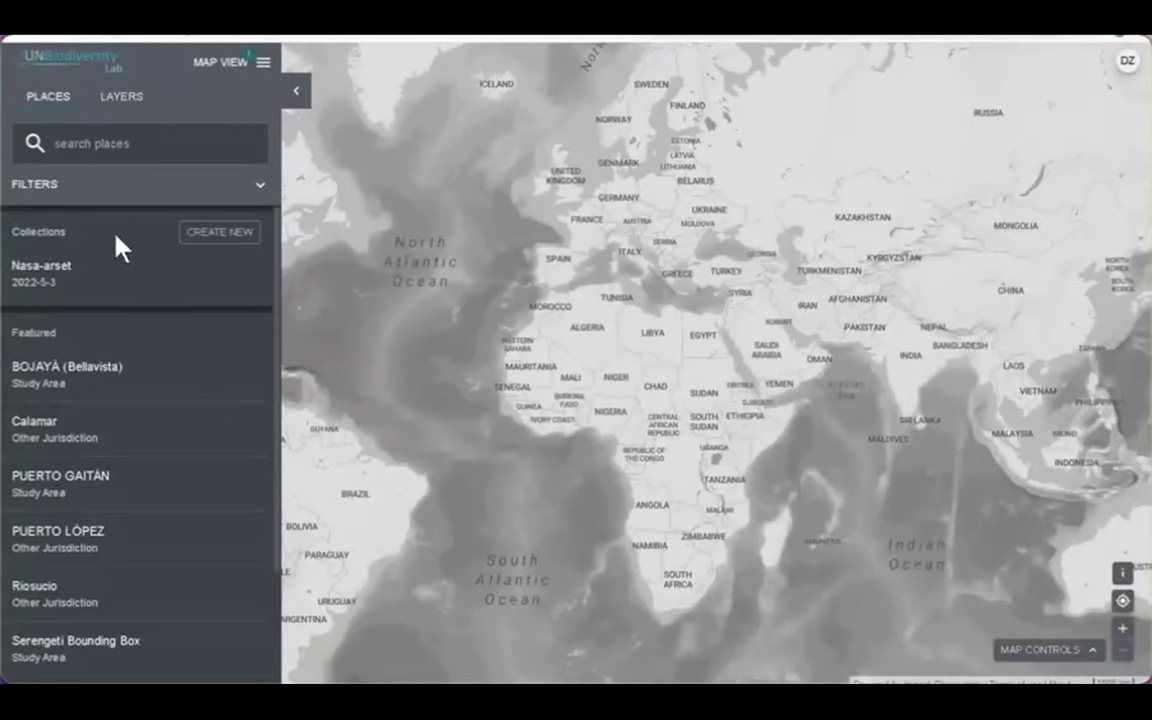
Start a new collection and enter the presenter's name as the collection name.
left_click(219, 238)
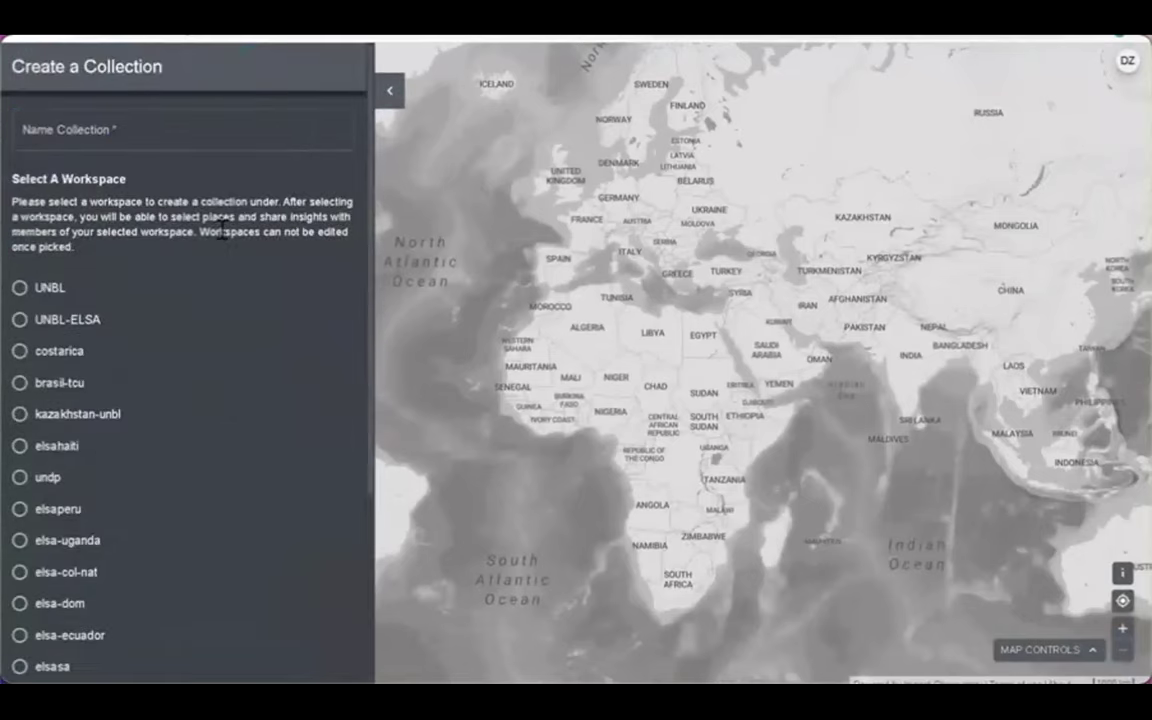
left_click(175, 197)
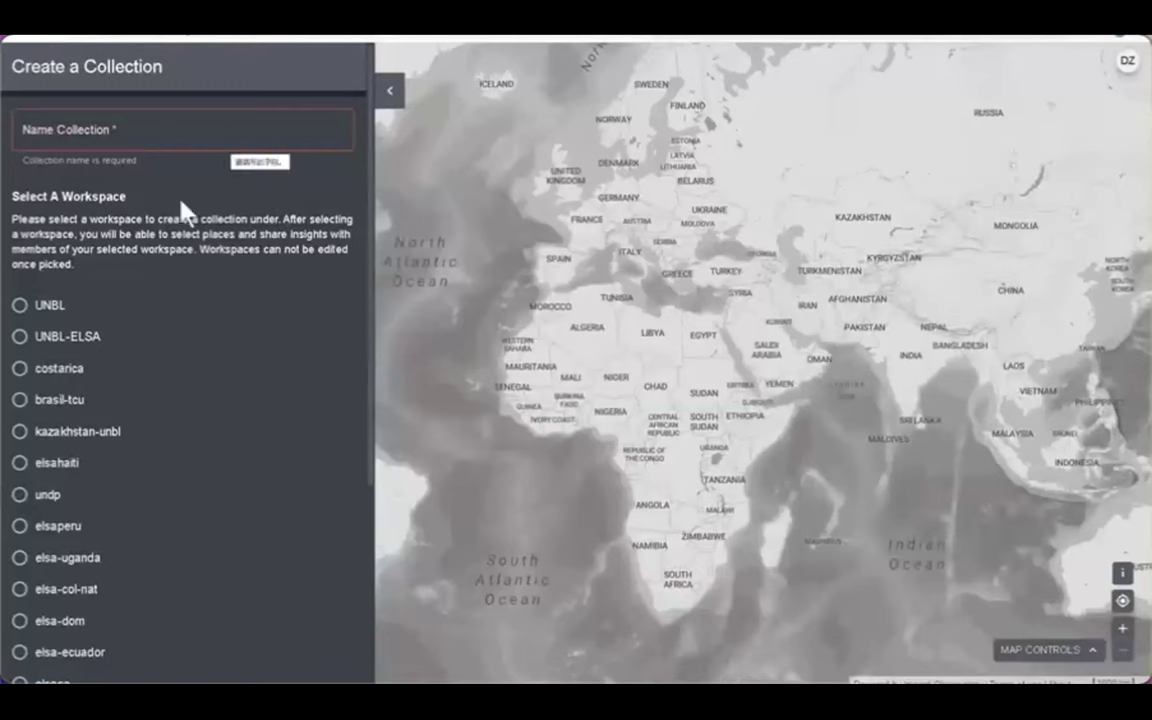
left_click(160, 141)
type("dizhang")
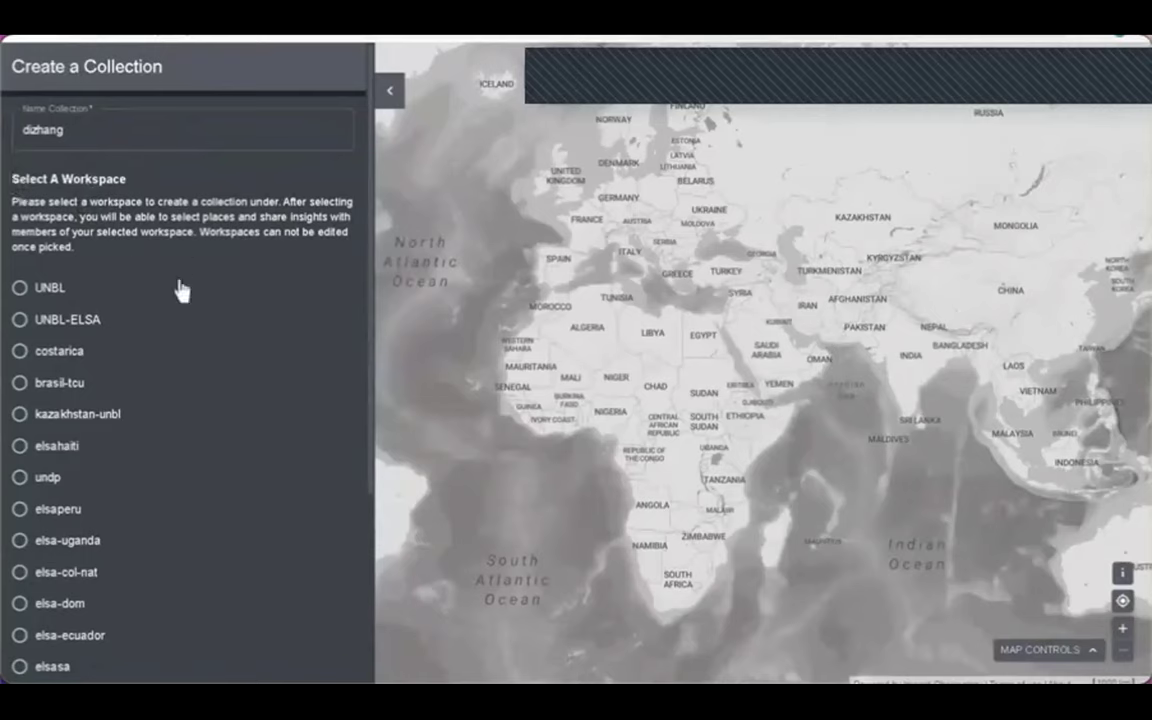
Create the collection under the nasa-arset workspace and view its rename and delete options.
scroll(181, 290, "down", 2)
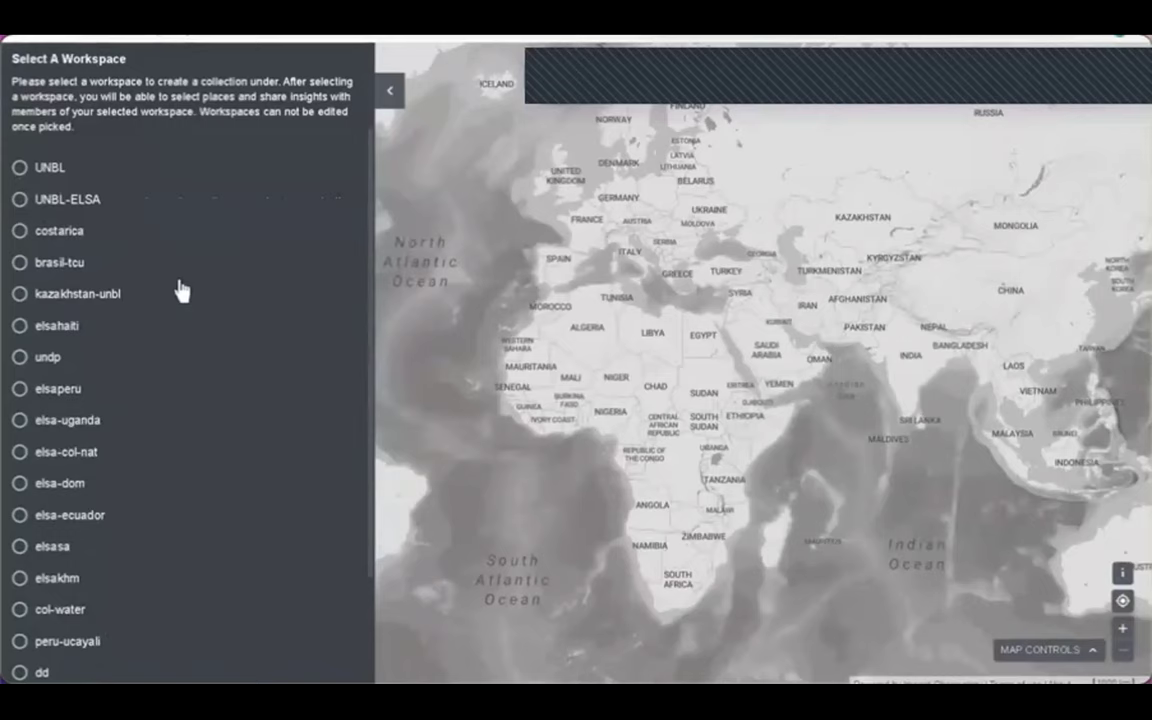
scroll(181, 290, "down", 3)
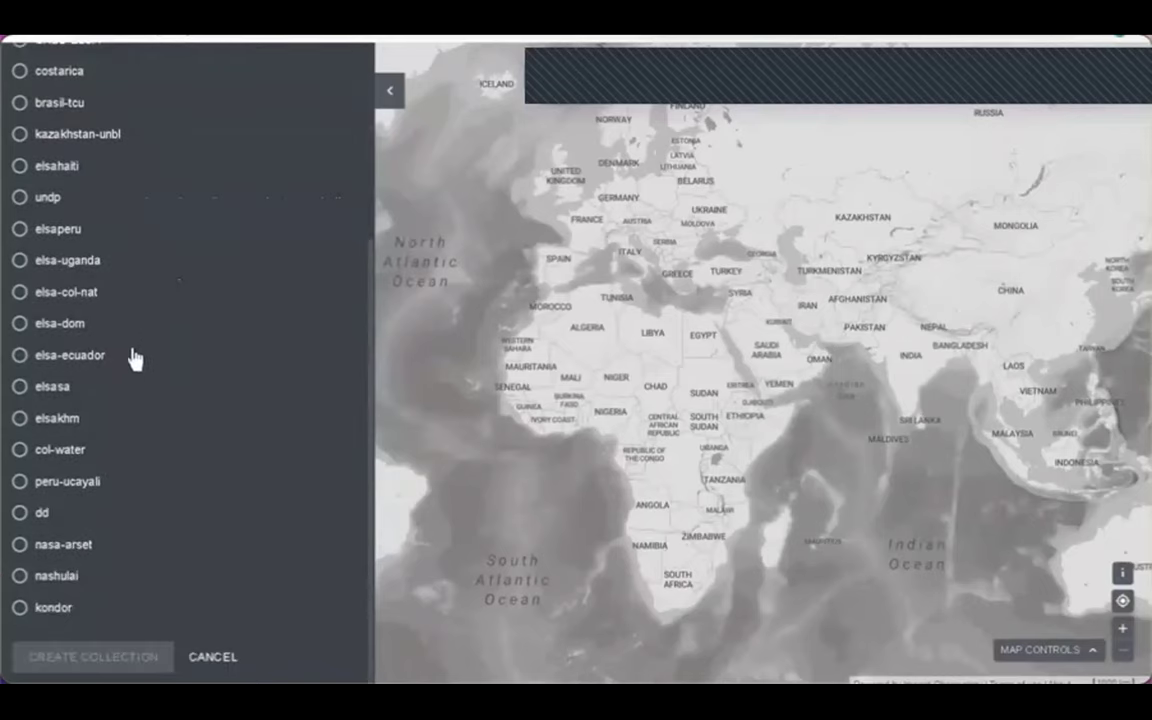
left_click(20, 547)
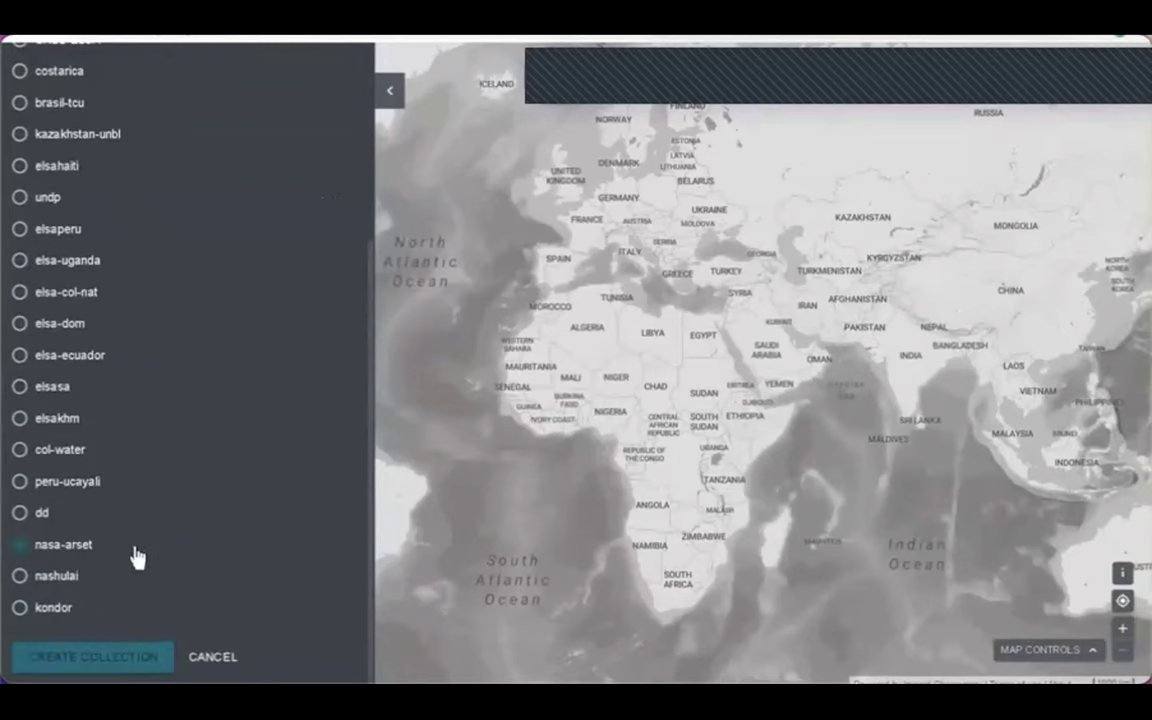
left_click(95, 668)
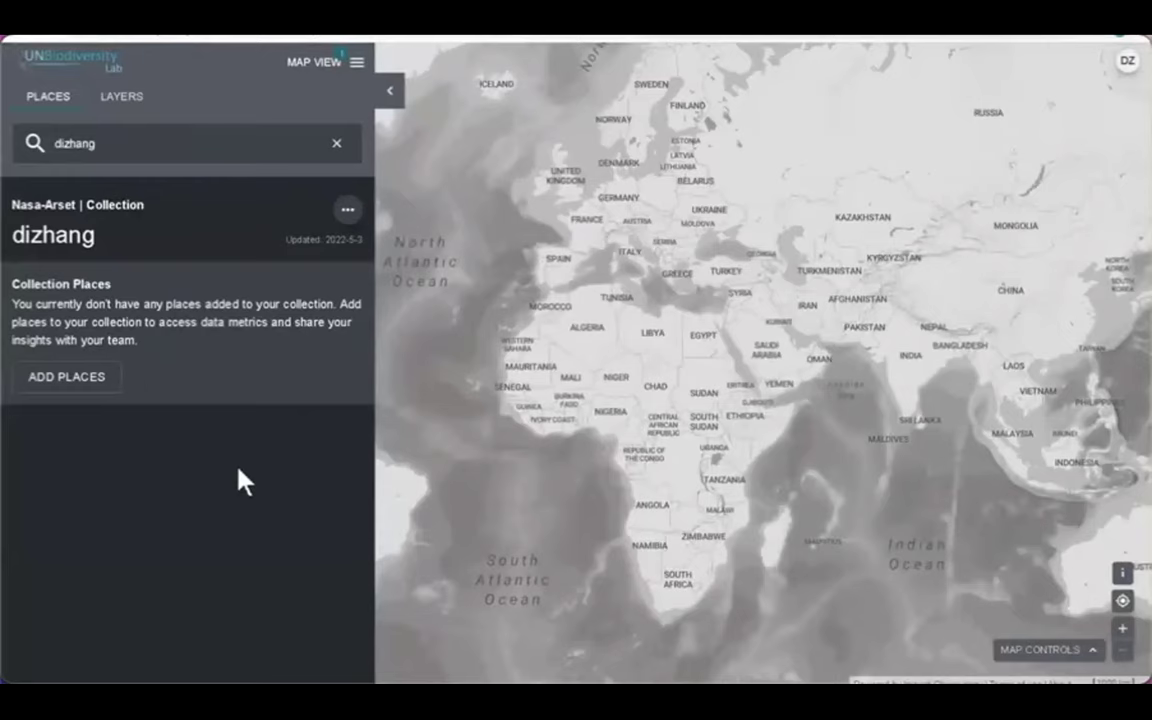
left_click(347, 213)
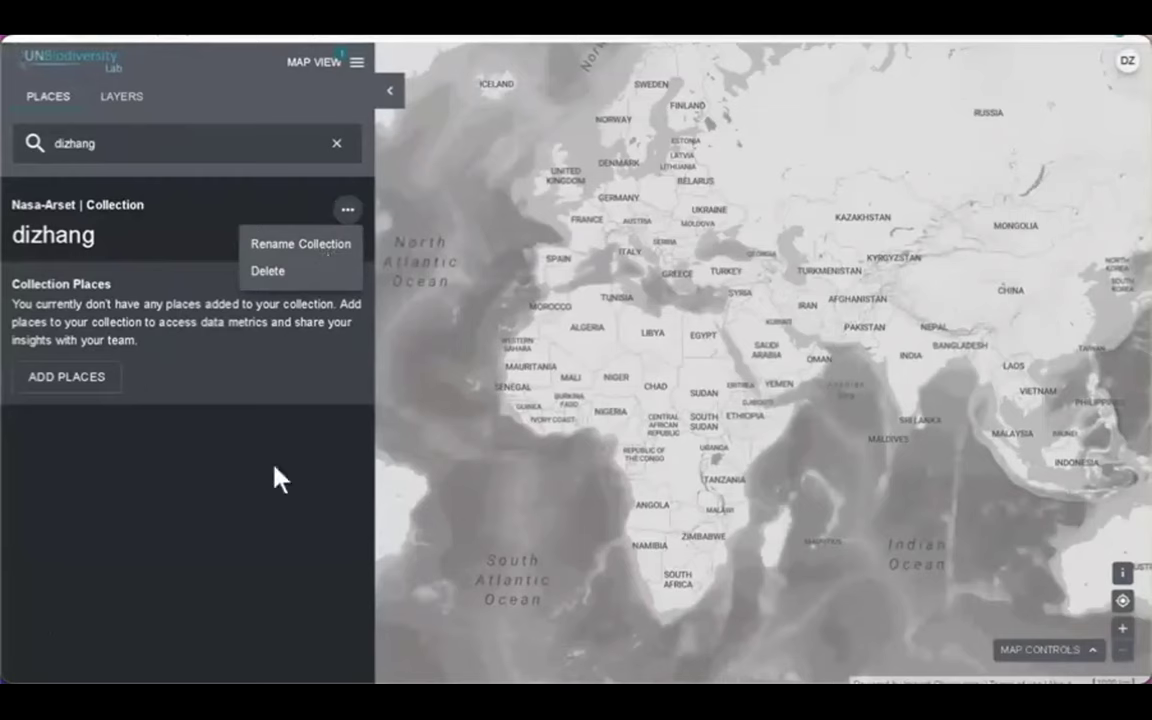
left_click(138, 618)
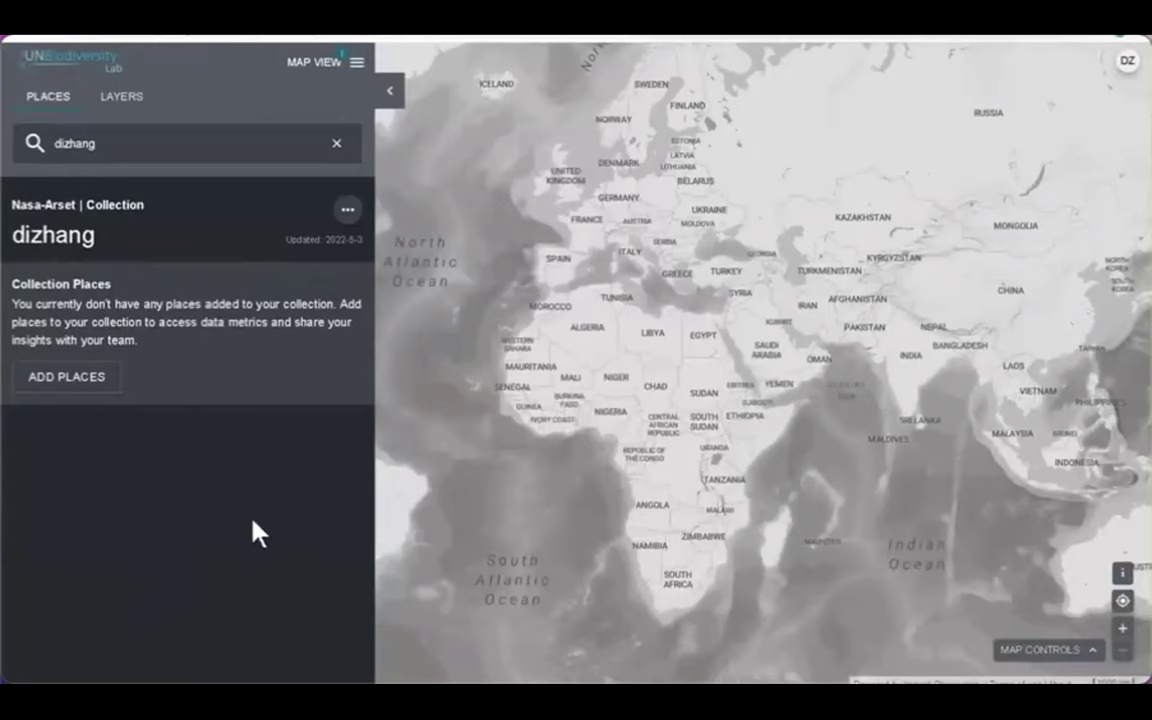
Start adding places to the new collection and select BOJAYÁ (Bellavista) from the nasa-arset workspace.
left_click(90, 387)
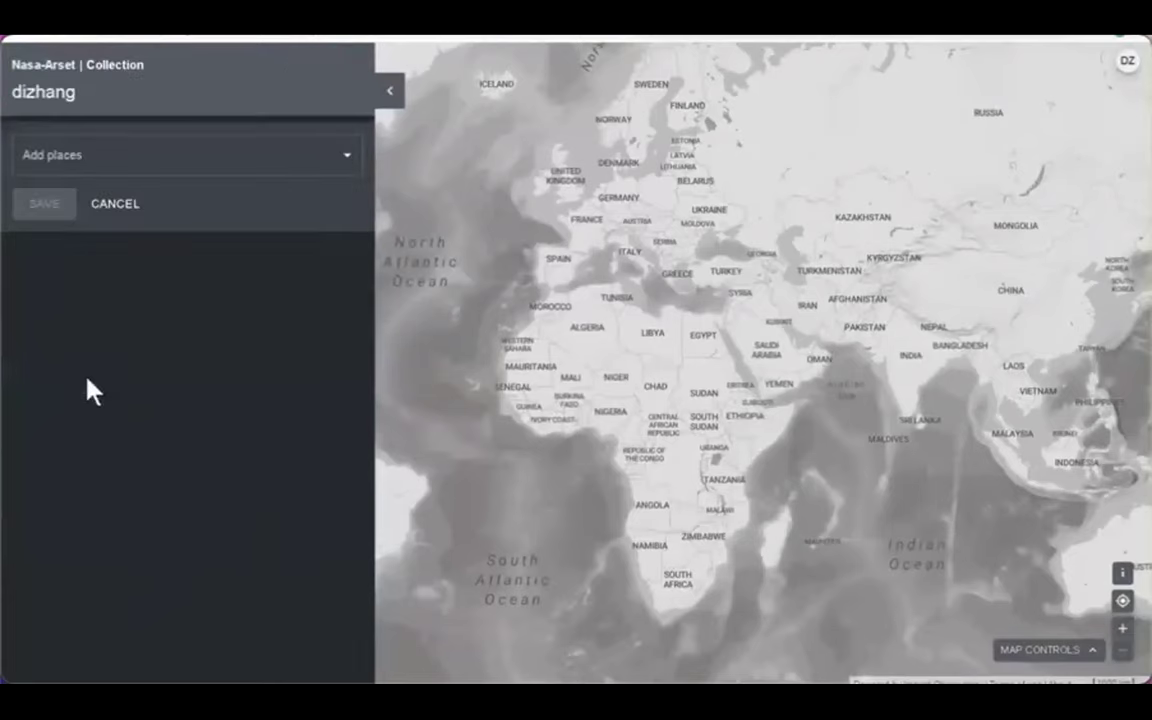
left_click(318, 150)
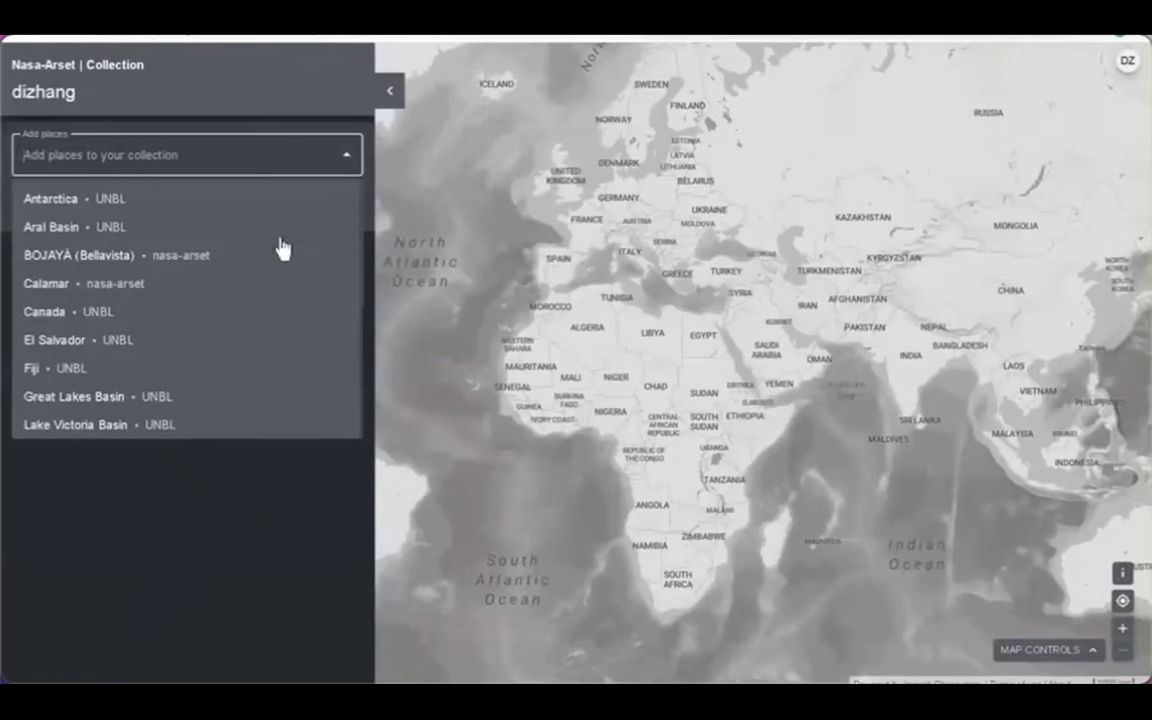
scroll(280, 252, "down", 5)
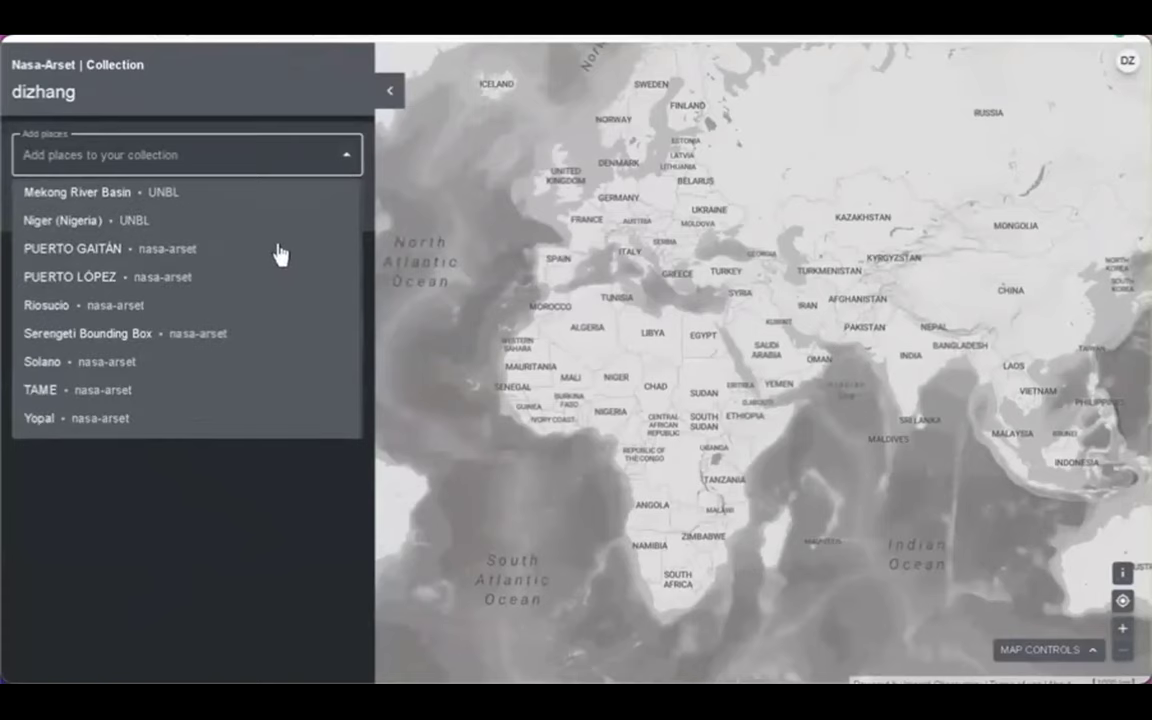
scroll(234, 397, "up", 5)
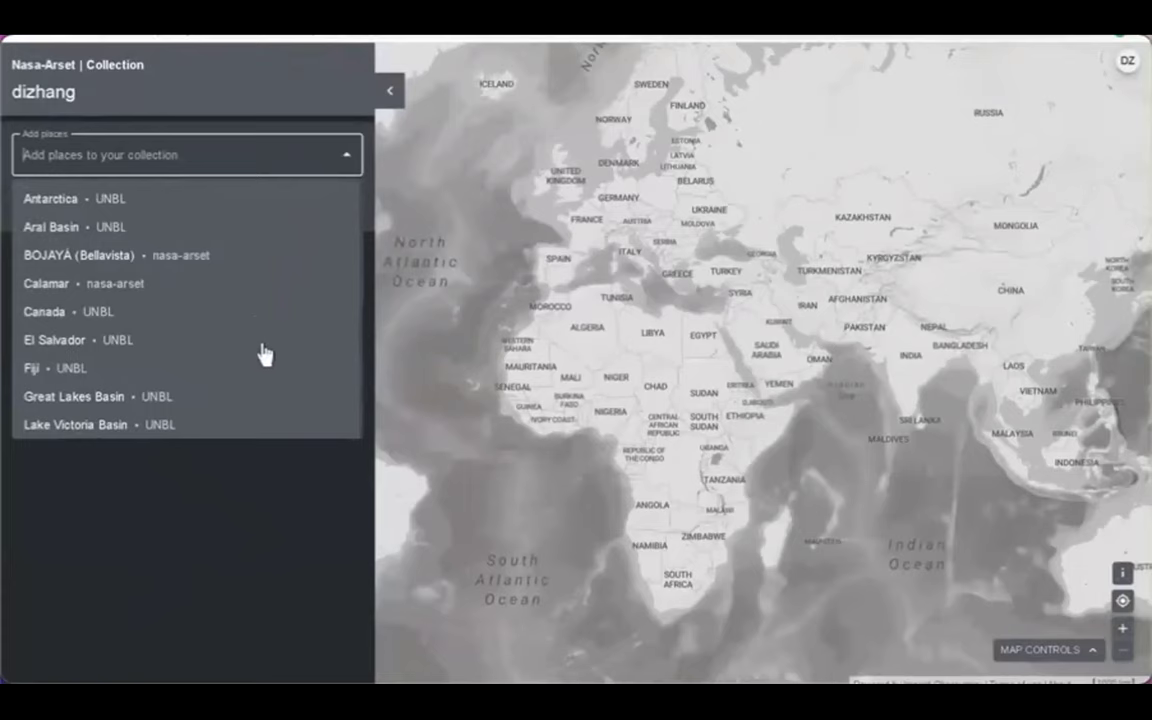
left_click(142, 258)
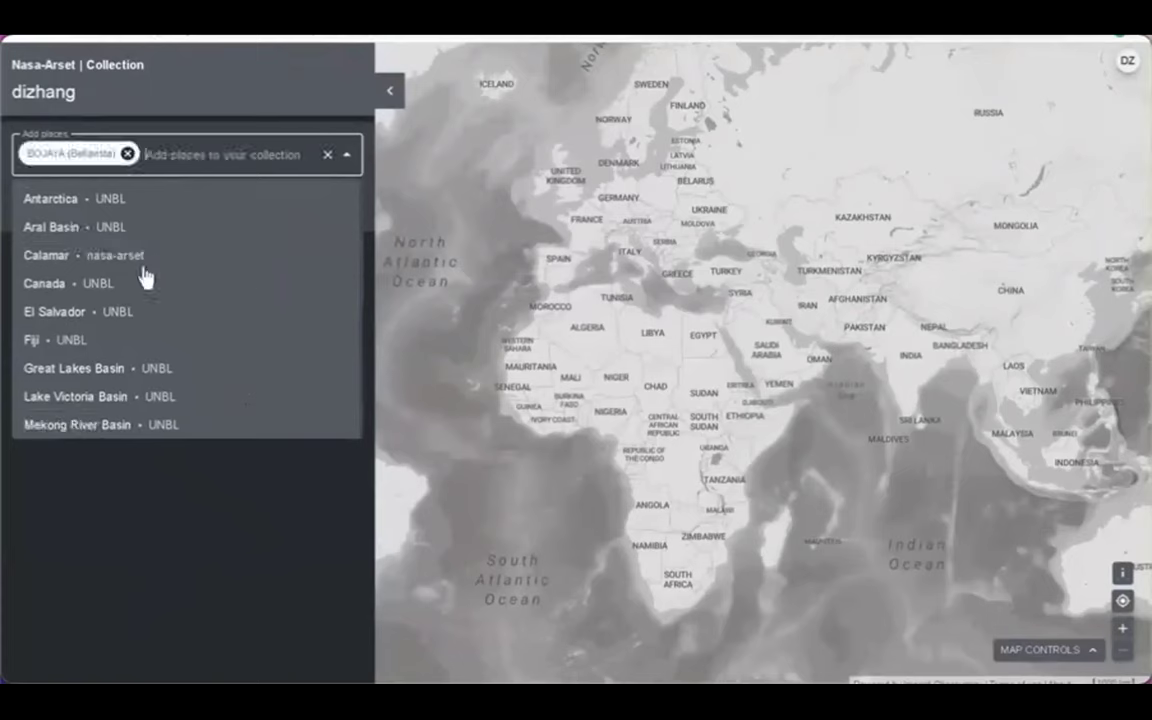
Add PUERTO GAITÁN, PUERTO LÓPEZ, Solano and TAME to the collection and save its places.
scroll(176, 340, "down", 2)
scroll(176, 343, "down", 2)
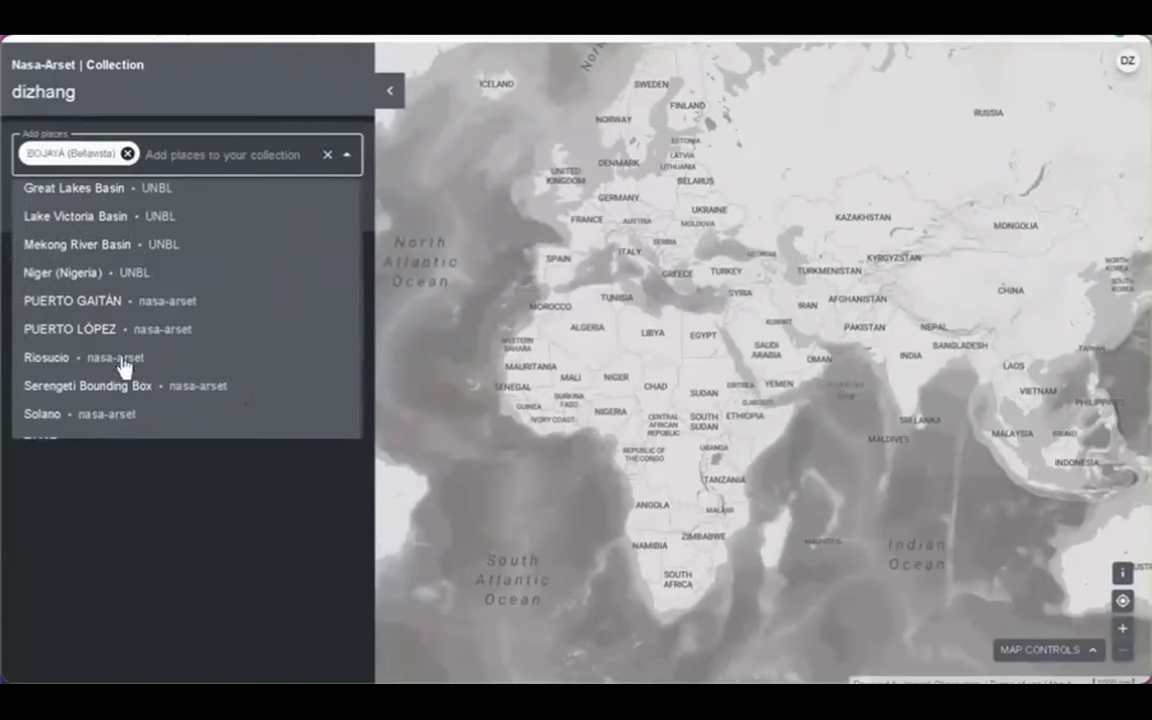
left_click(121, 301)
left_click(148, 313)
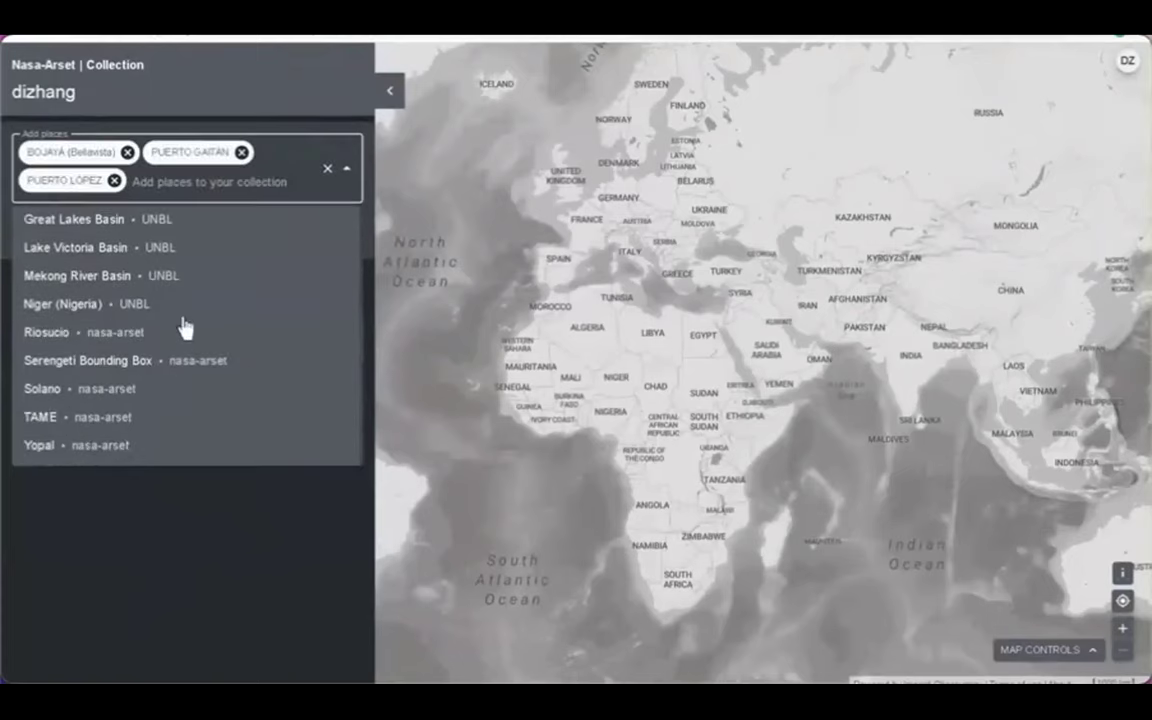
left_click(115, 389)
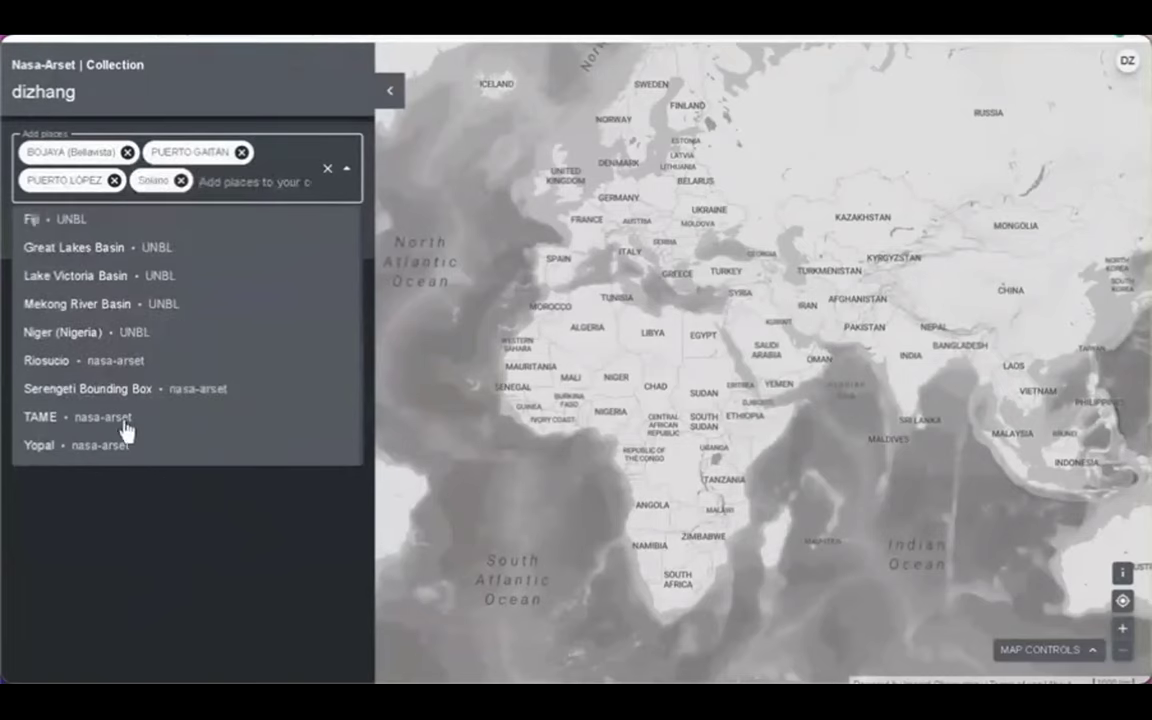
left_click(124, 425)
left_click(205, 553)
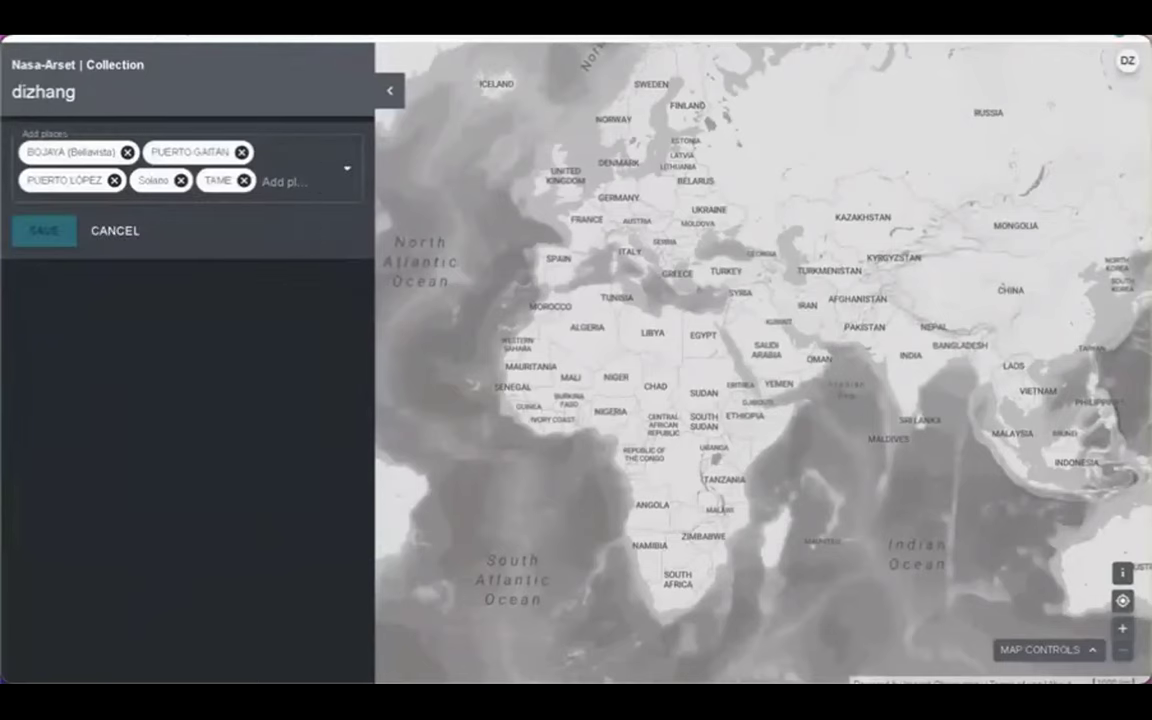
left_click(45, 231)
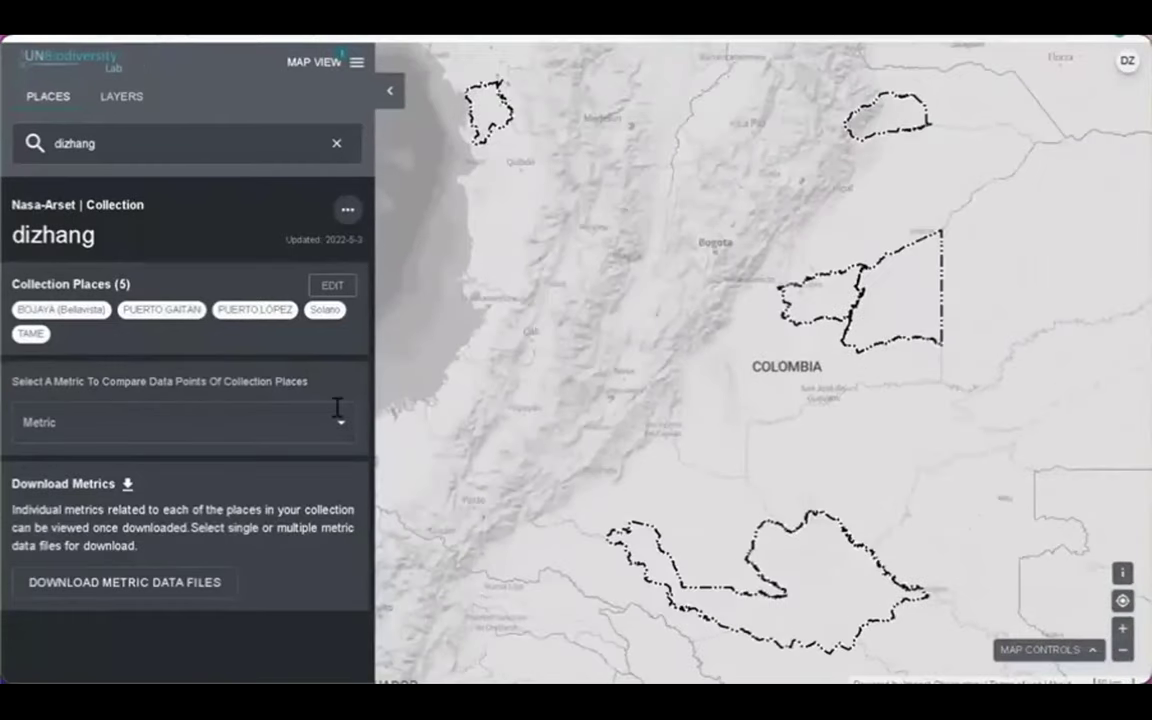
View the collection's places across Colombia on the map and enable the UNBL workspace in the map view.
scroll(560, 373, "down", 2)
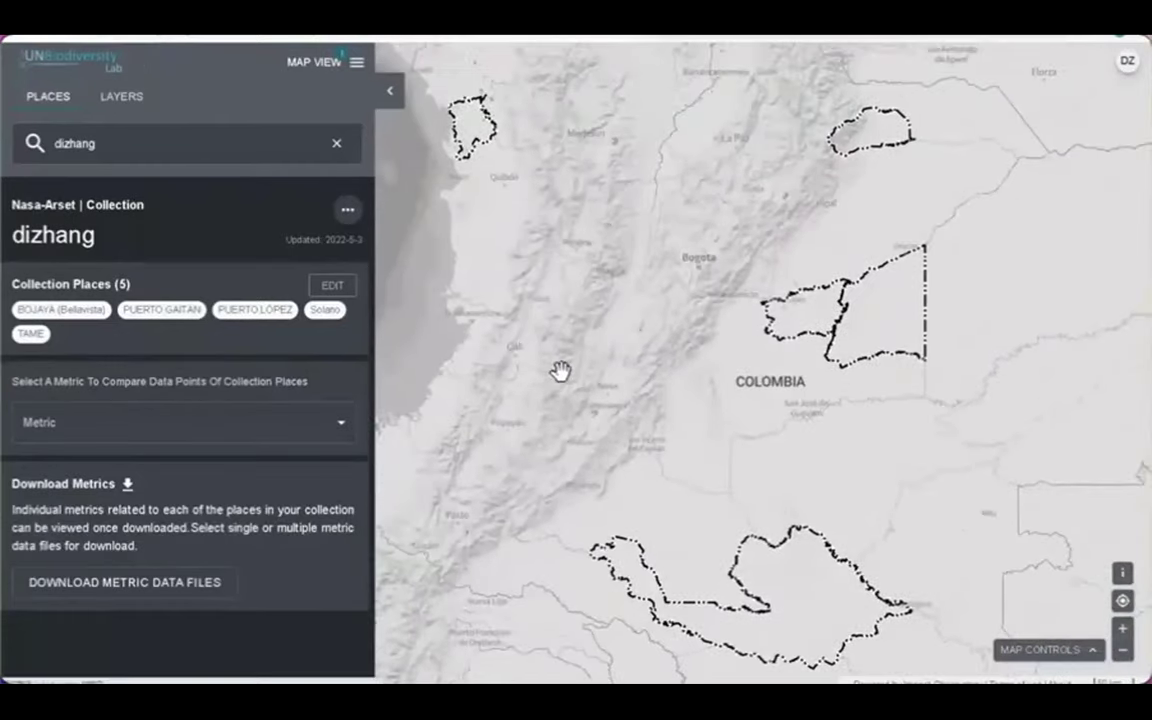
scroll(560, 373, "down", 2)
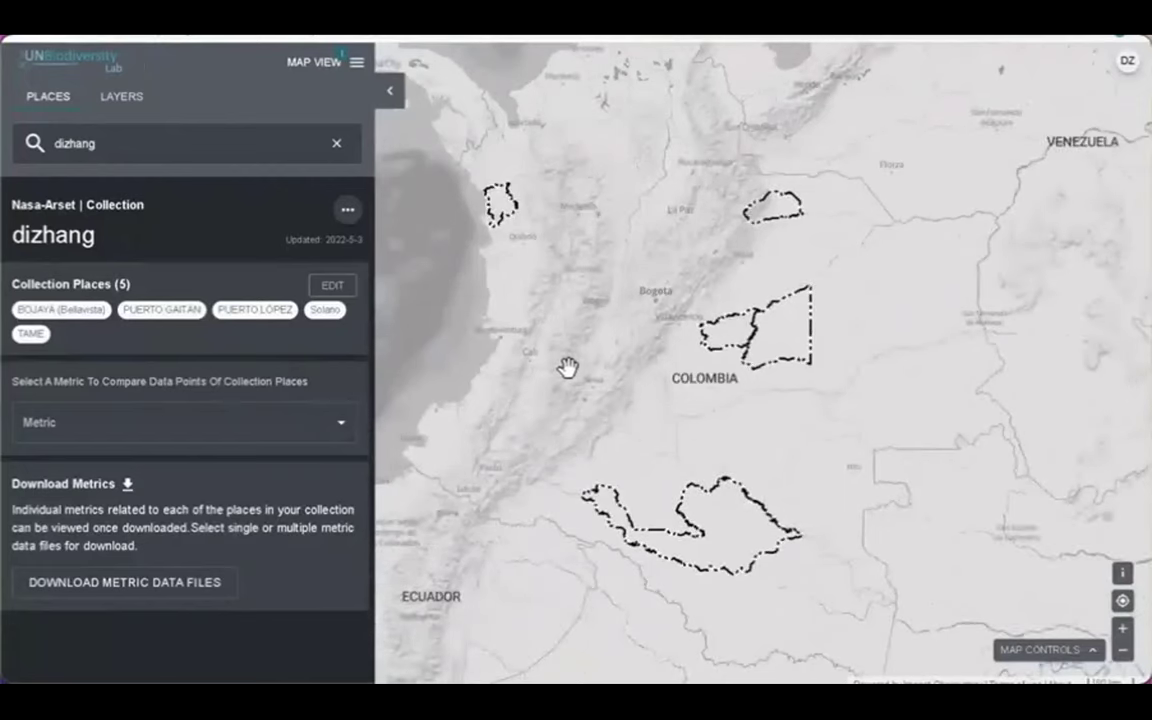
left_click(355, 62)
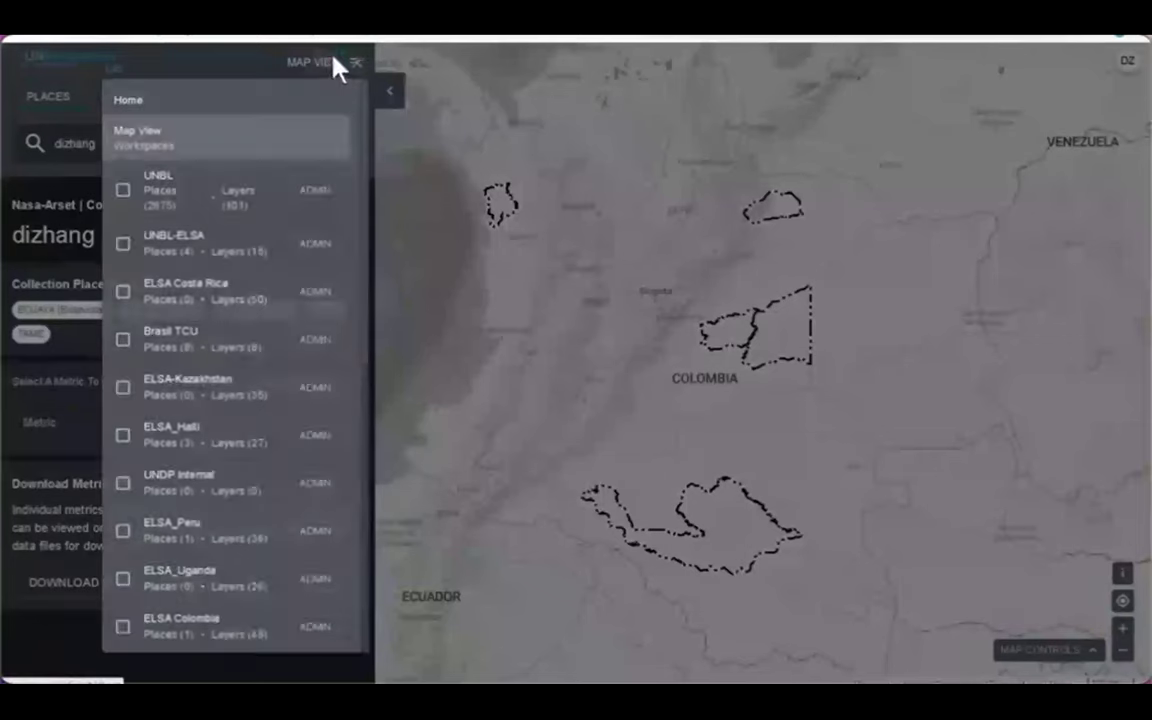
left_click(121, 193)
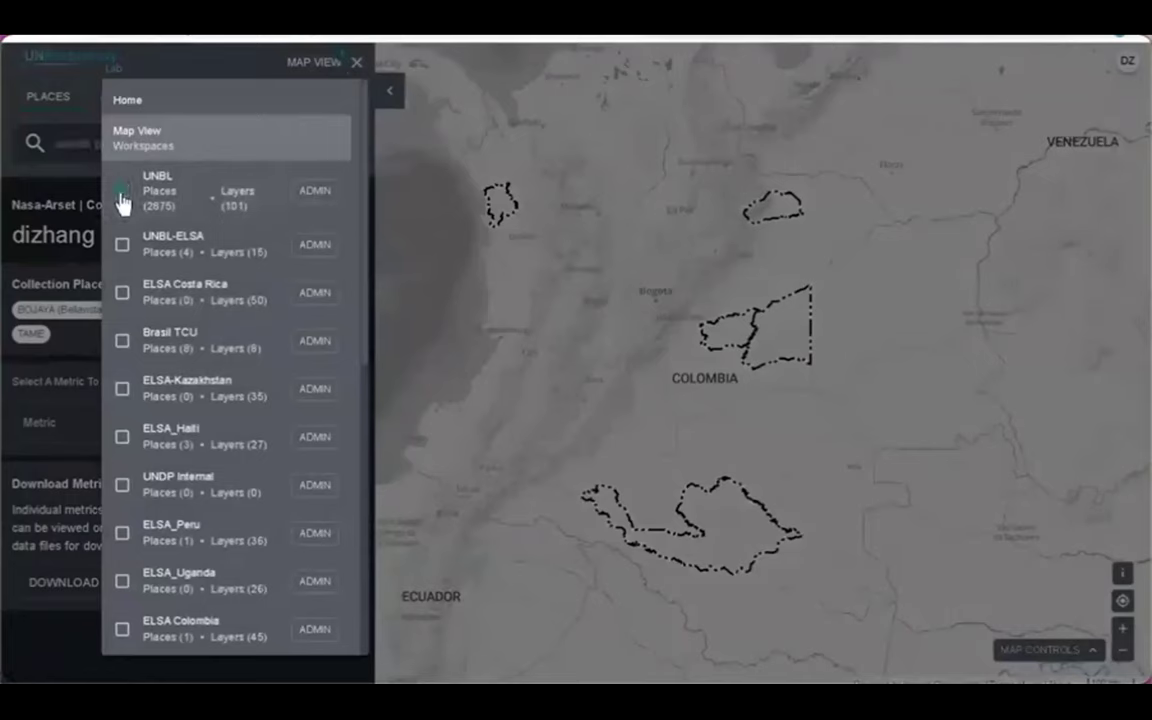
left_click(462, 355)
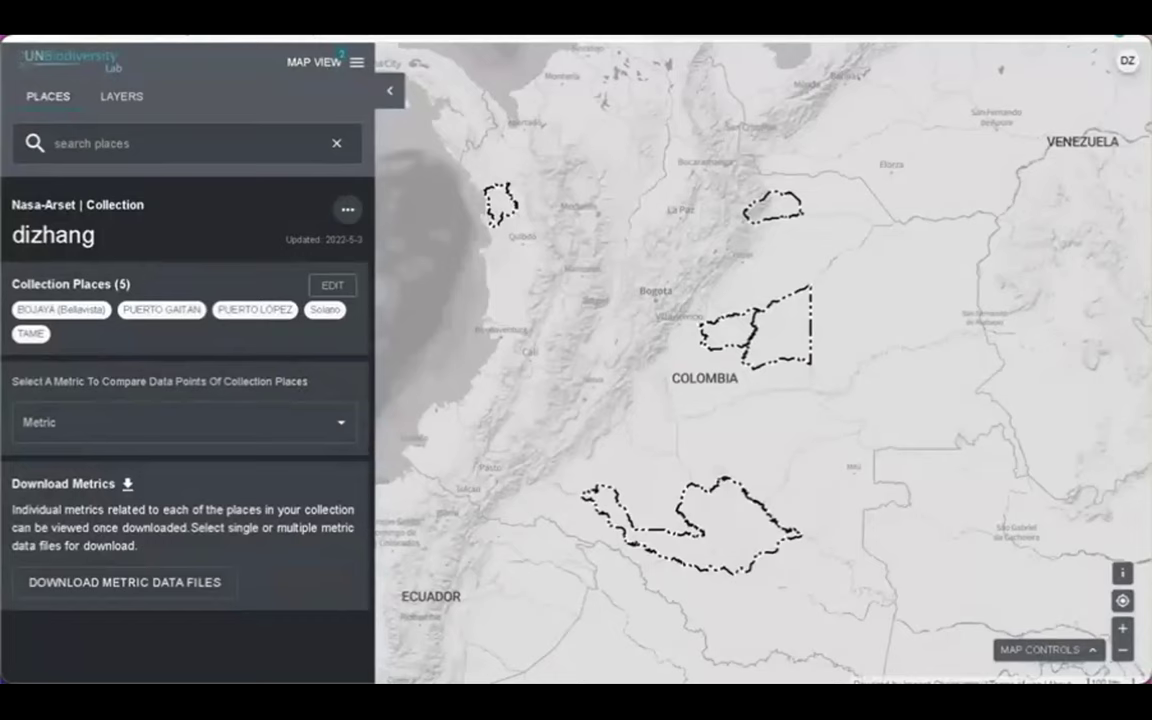
Compare the collection's places by the protected-areas metric, sorting them from largest to smallest protected area, and examine the protected and unprotected columns.
left_click(340, 428)
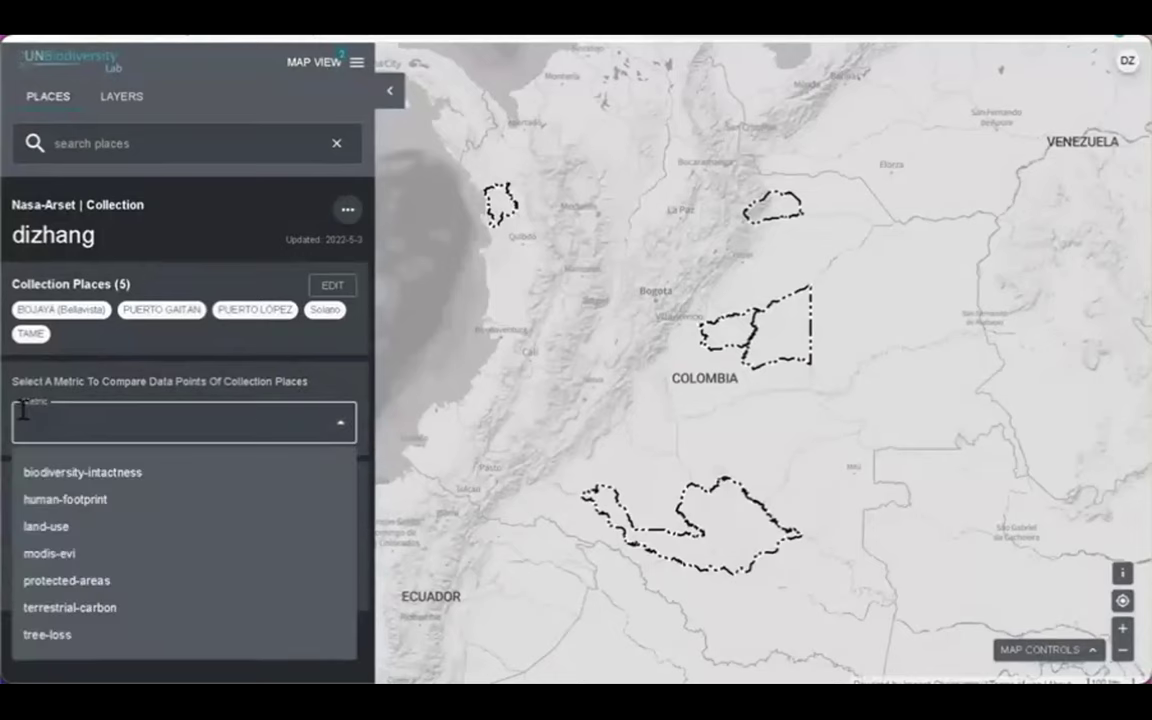
left_click(97, 582)
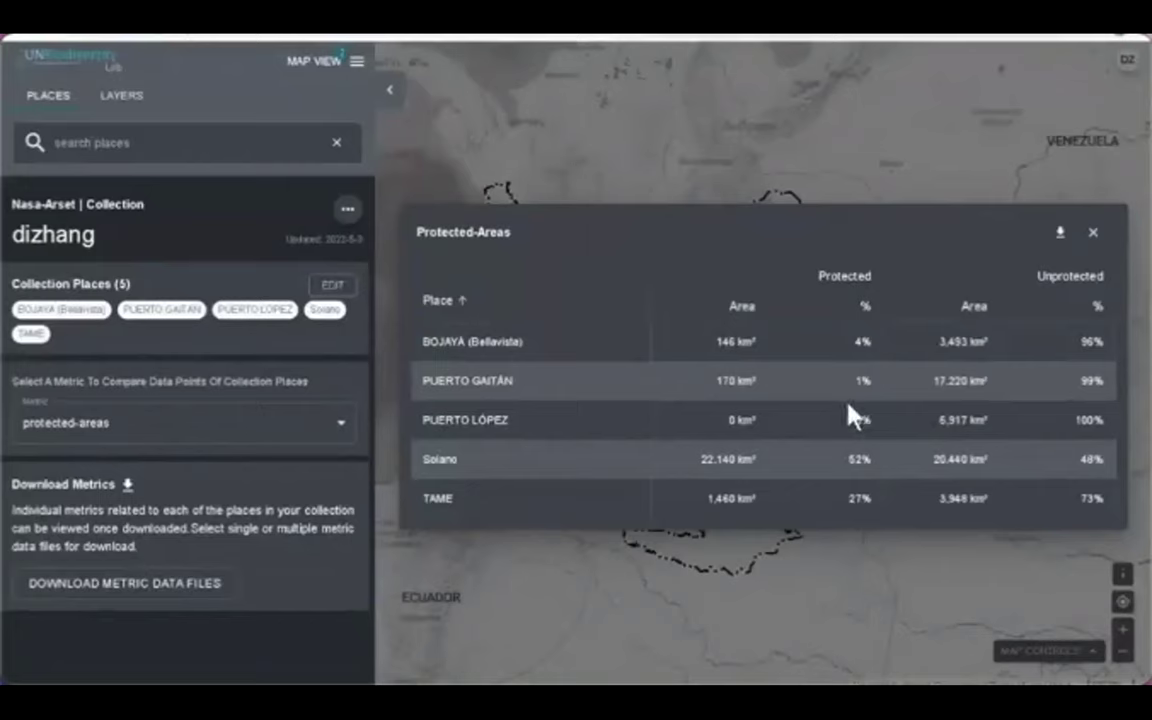
left_click(742, 310)
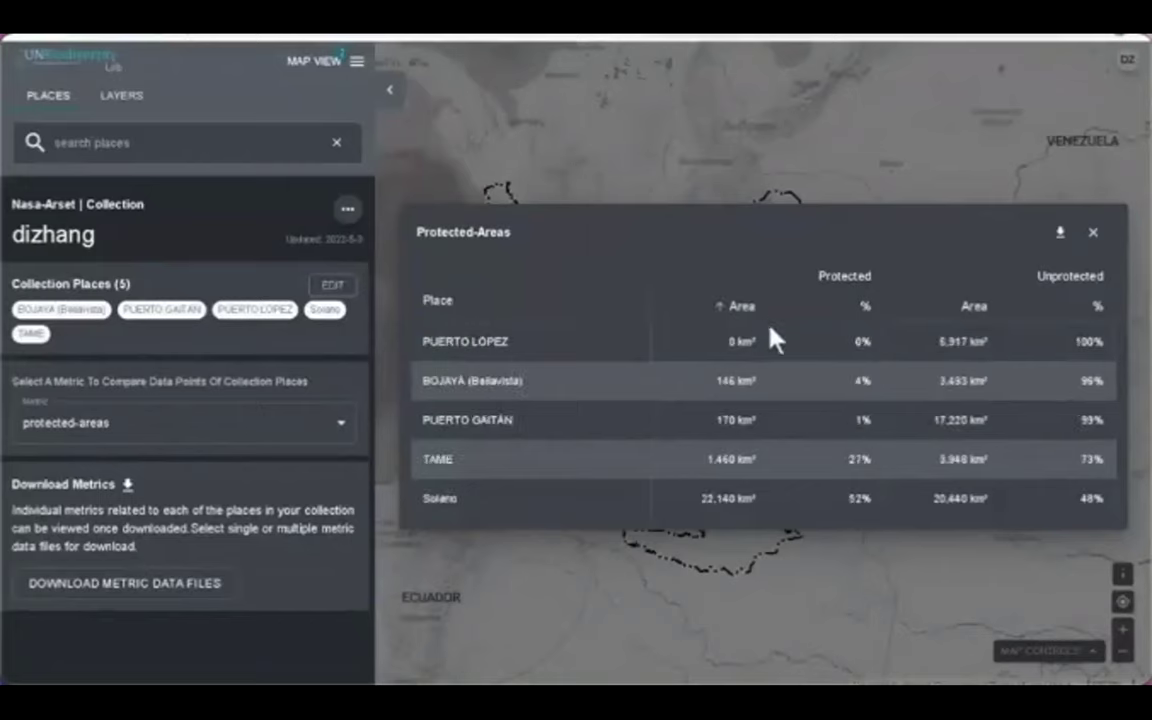
left_click(745, 307)
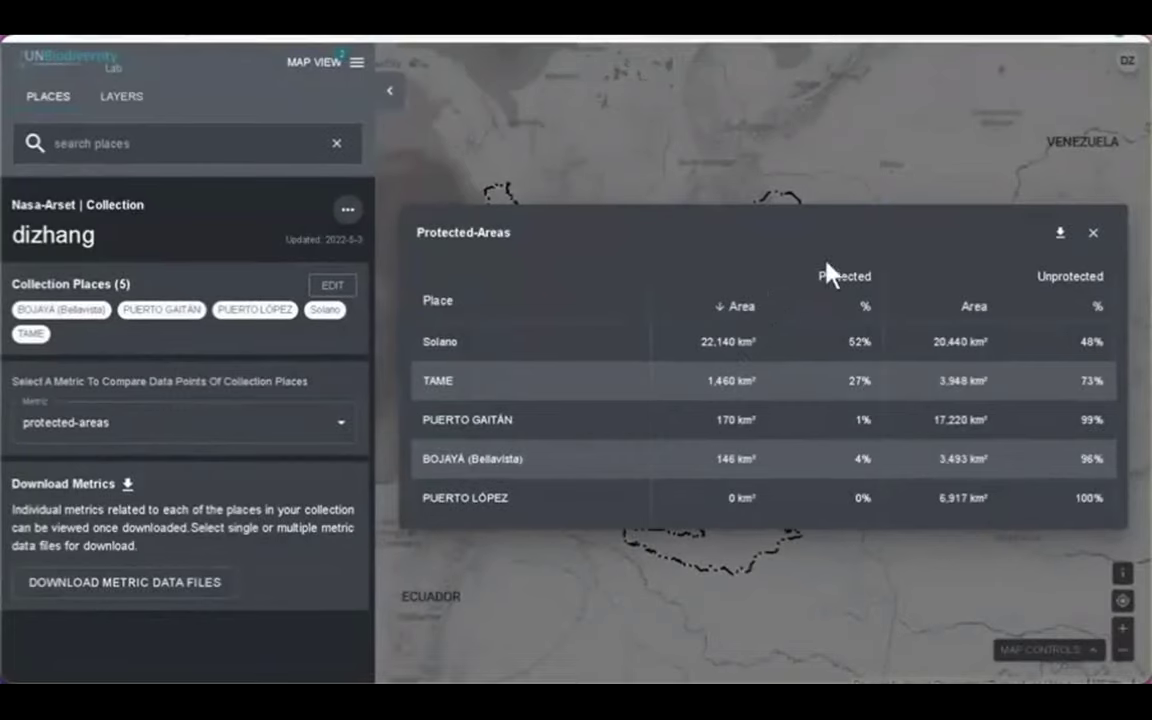
left_click_drag(812, 278, 873, 455)
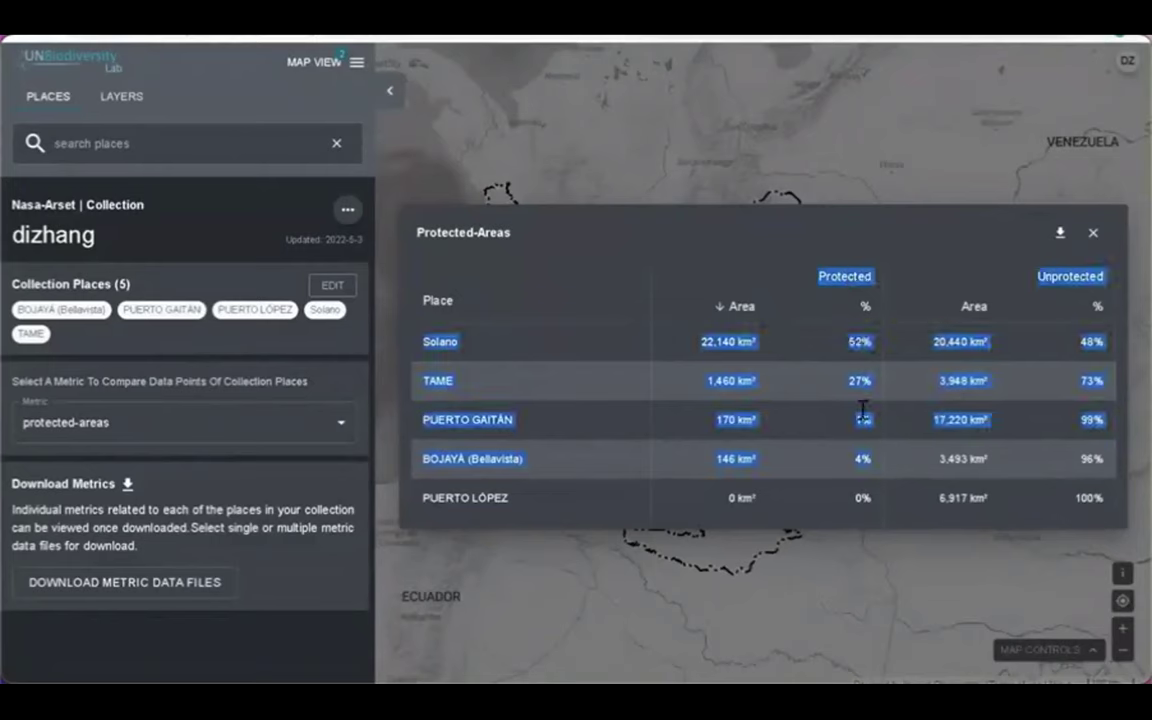
left_click(815, 340)
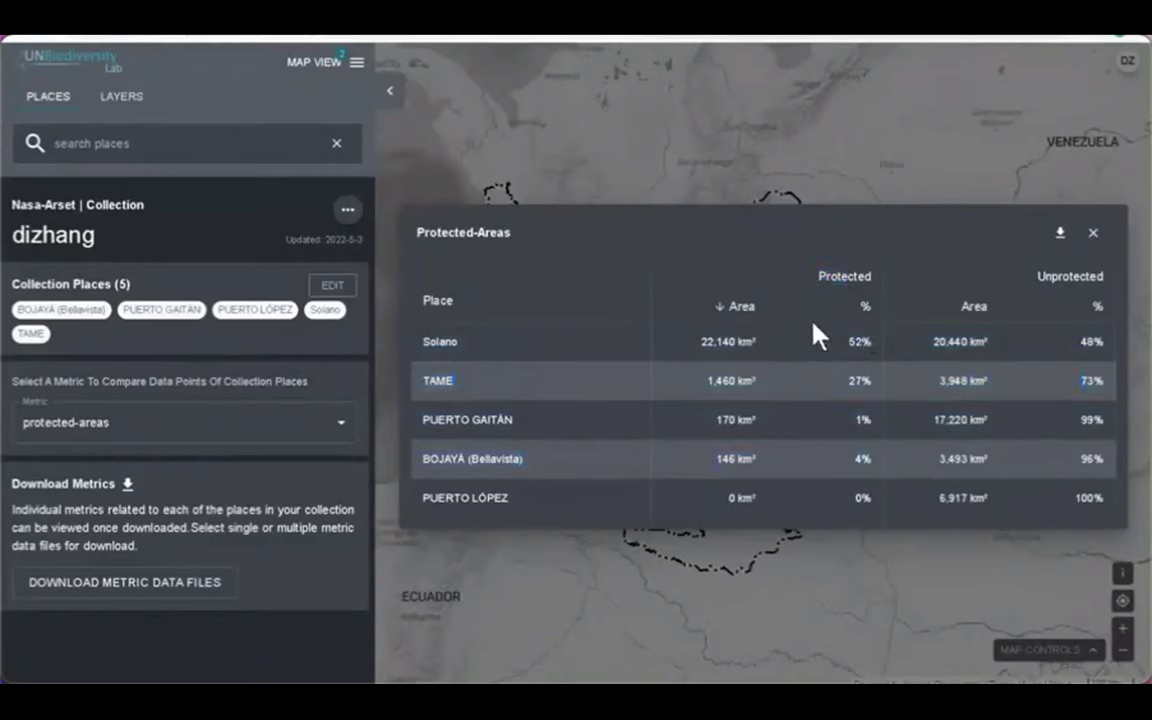
left_click_drag(1037, 276, 1100, 277)
left_click(1098, 279)
Search the layers for wdpa and turn on the WDPA Protected Areas layer.
left_click(128, 100)
left_click(139, 137)
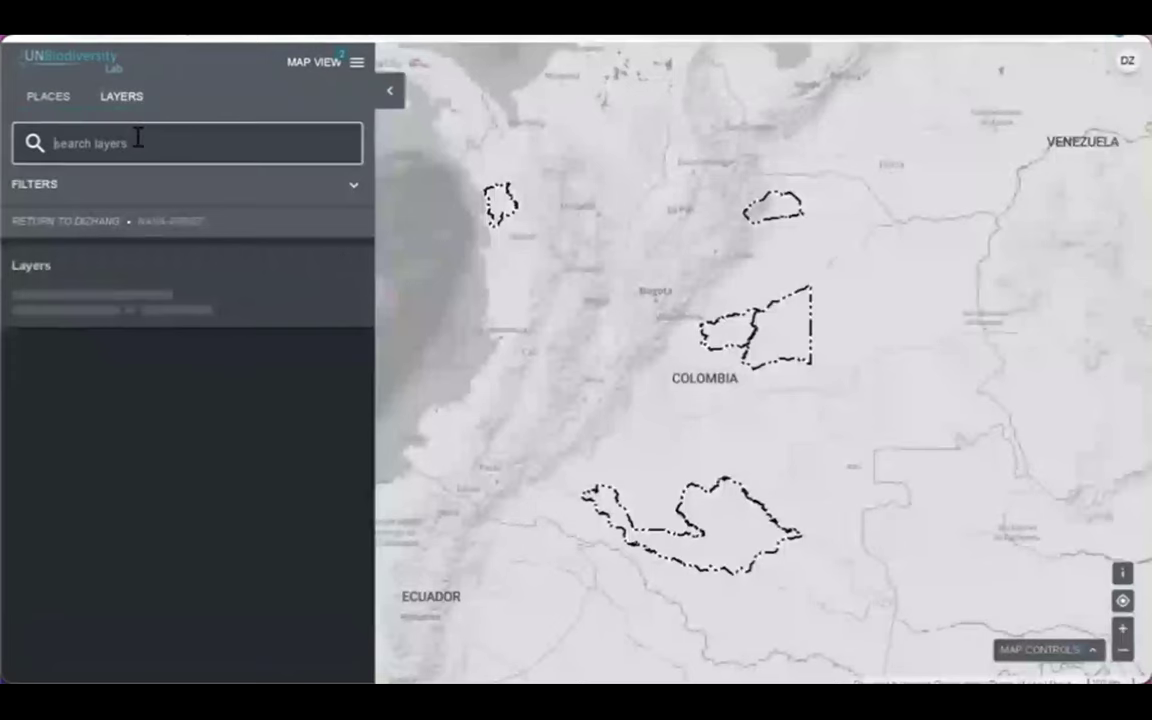
type("wdpa")
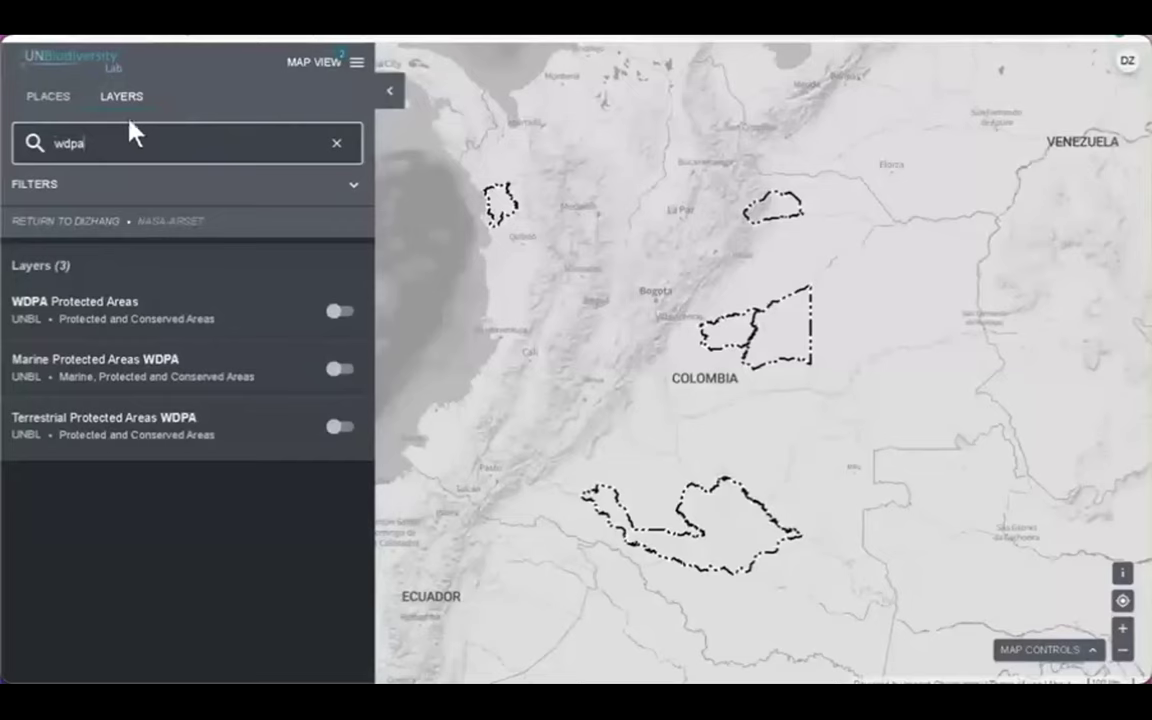
left_click(340, 313)
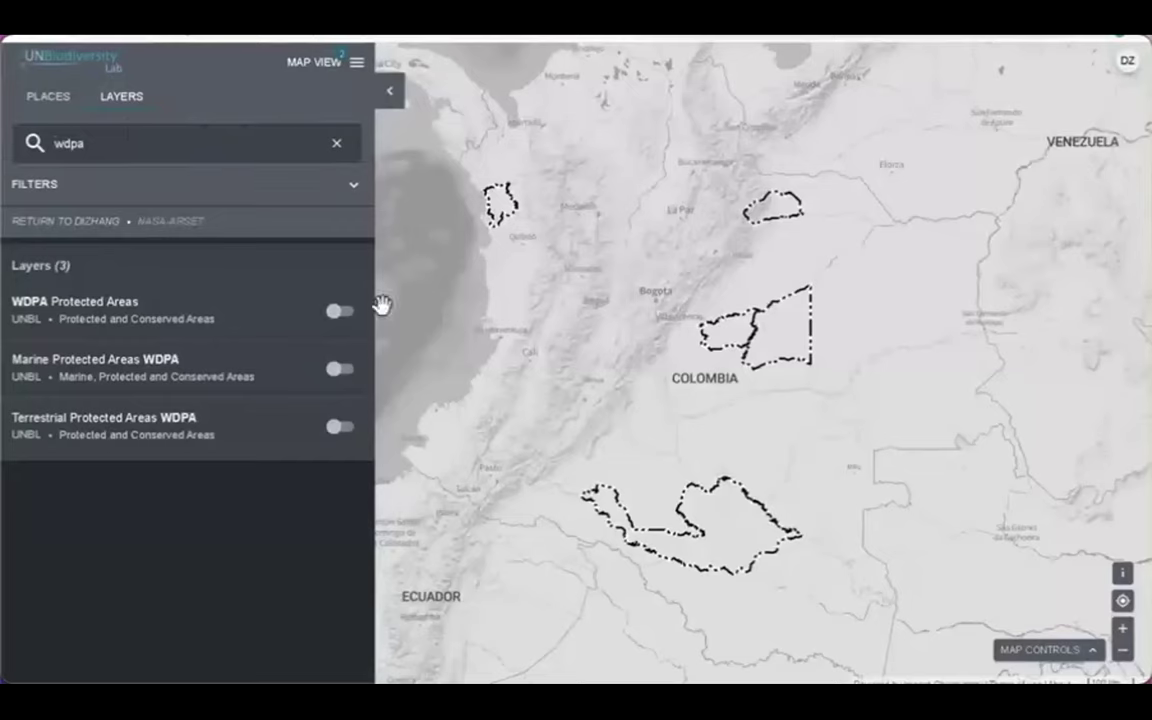
Return to the collection and inspect how the WDPA protected areas overlap its place boundaries in Colombia.
left_click(45, 97)
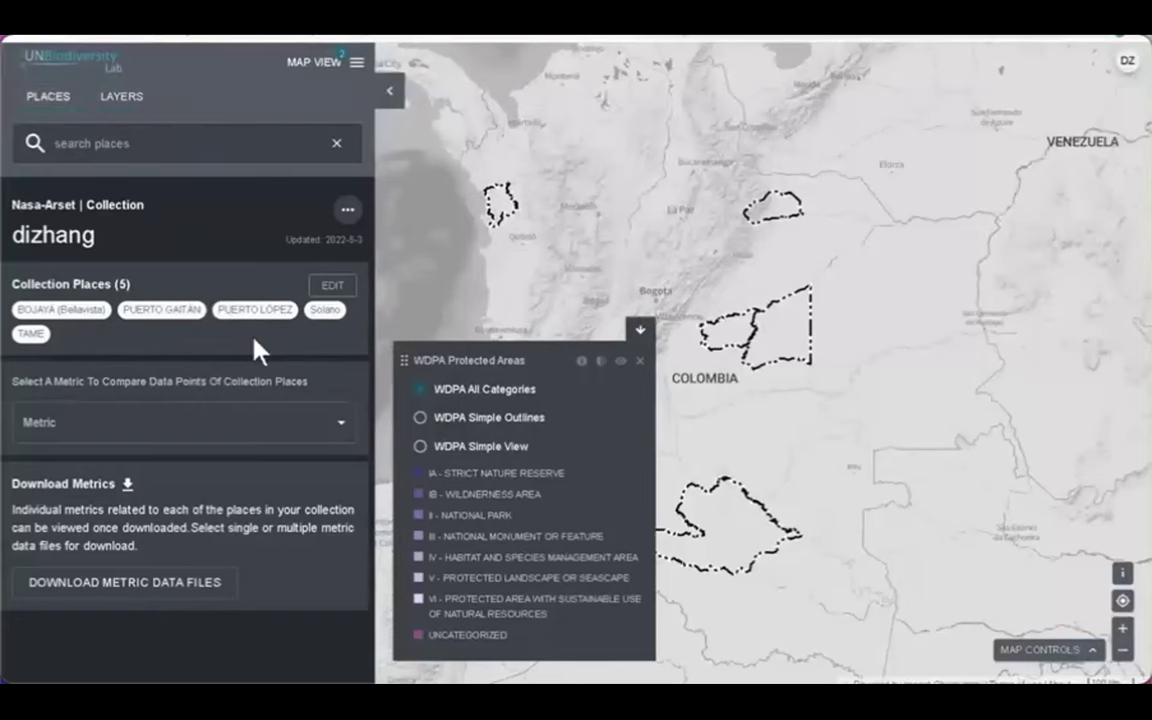
left_click(200, 422)
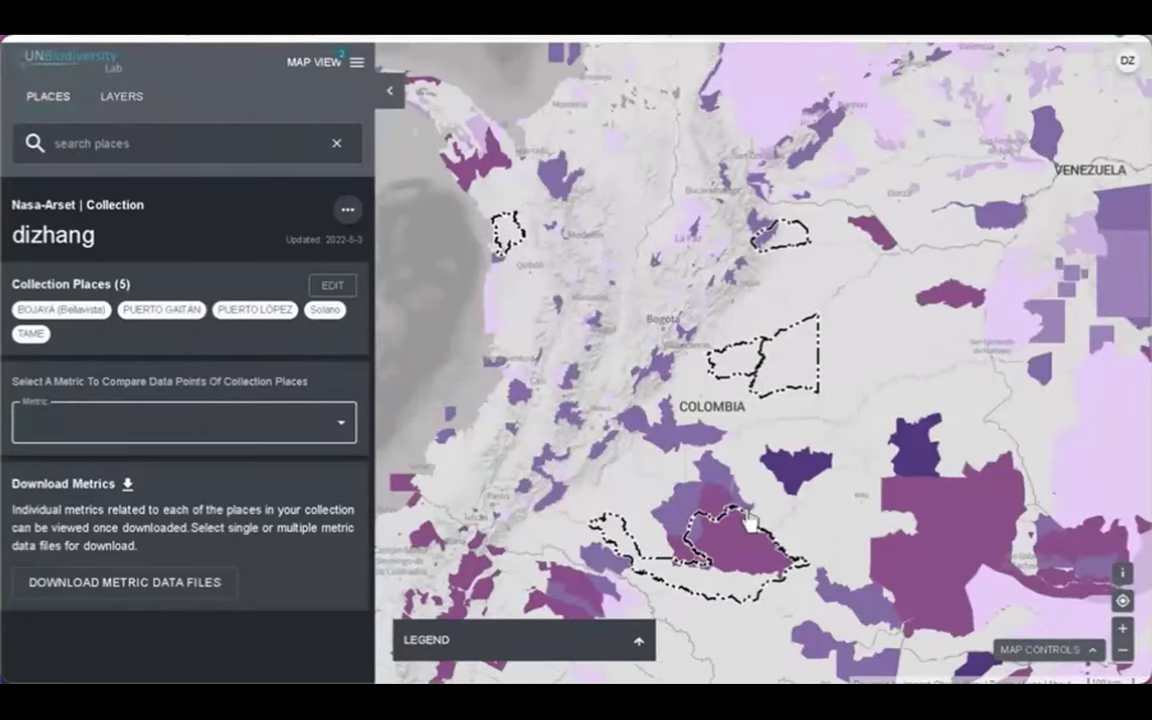
scroll(740, 578, "up", 3)
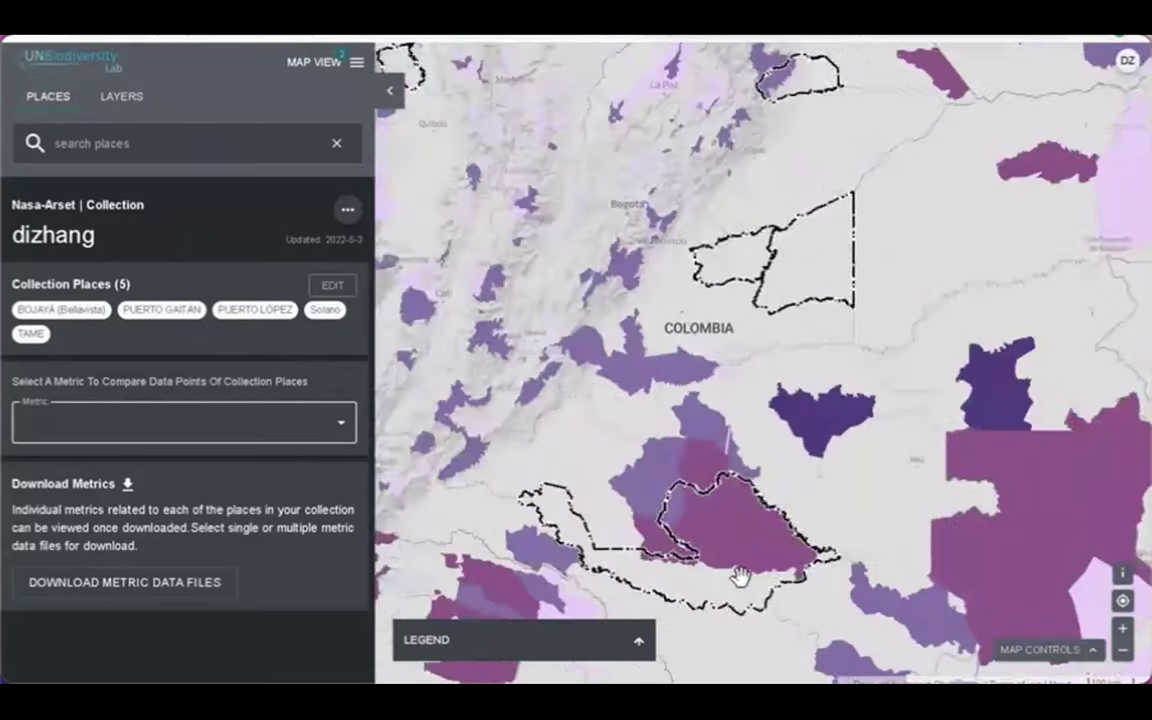
scroll(740, 578, "down", 3)
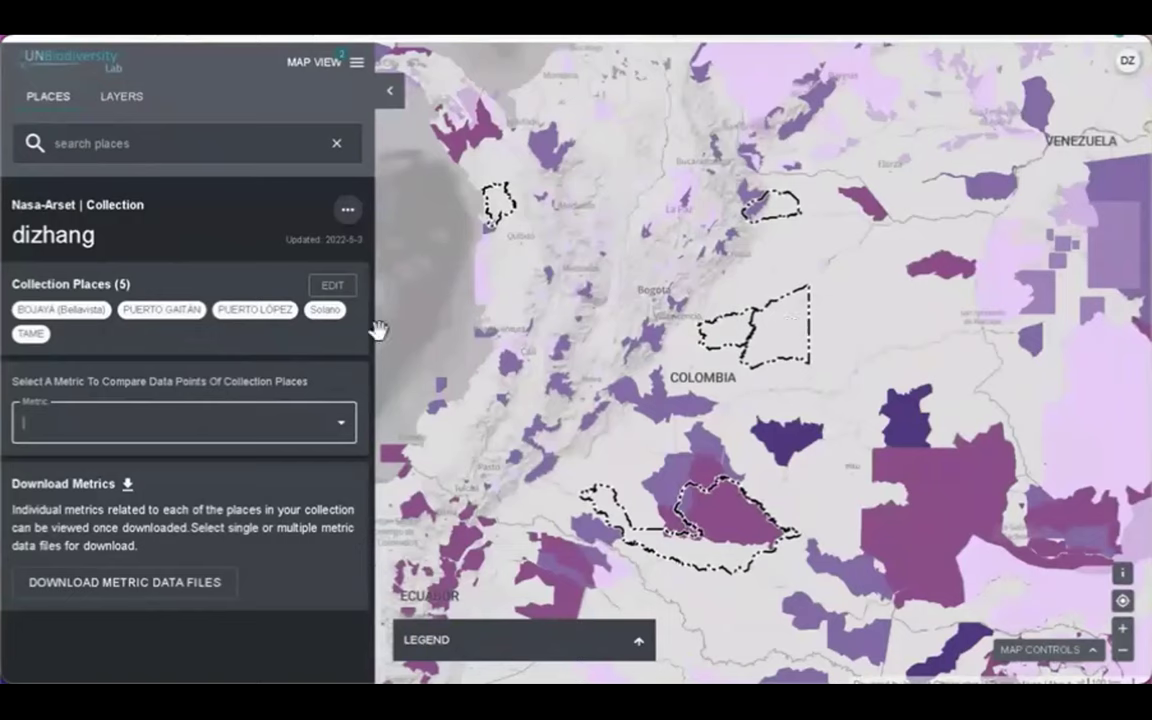
Review the available comparison metrics and view the biodiversity-intactness table for the collection's places.
left_click(341, 428)
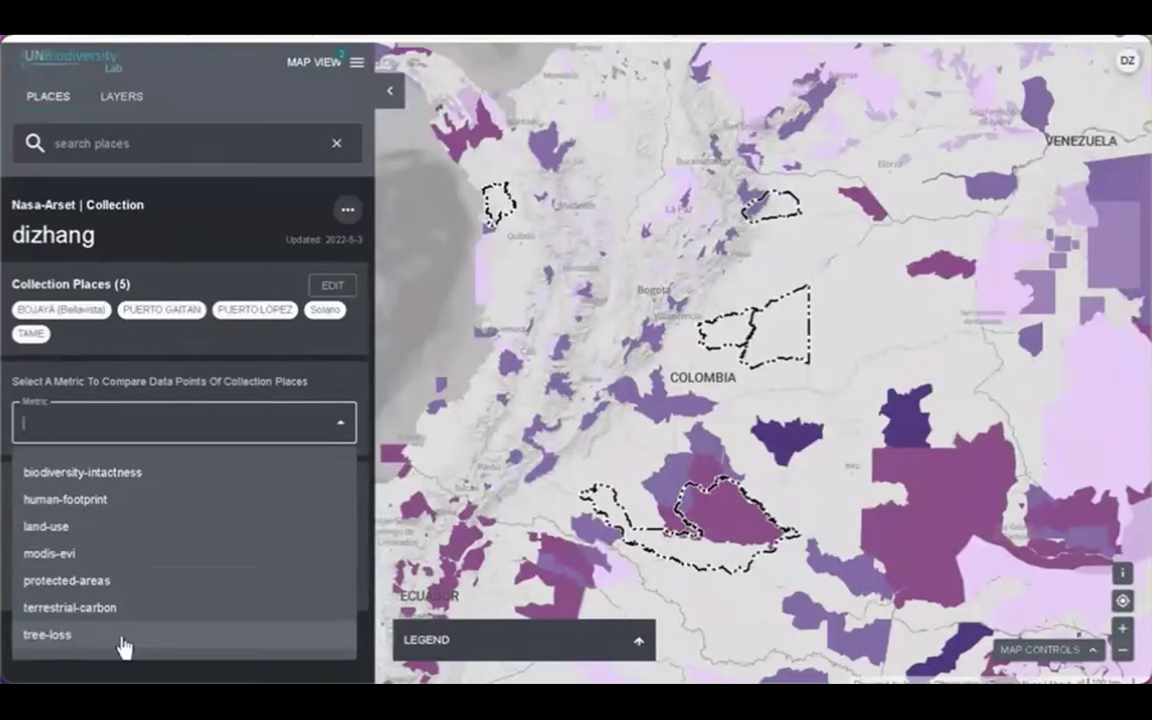
left_click(167, 481)
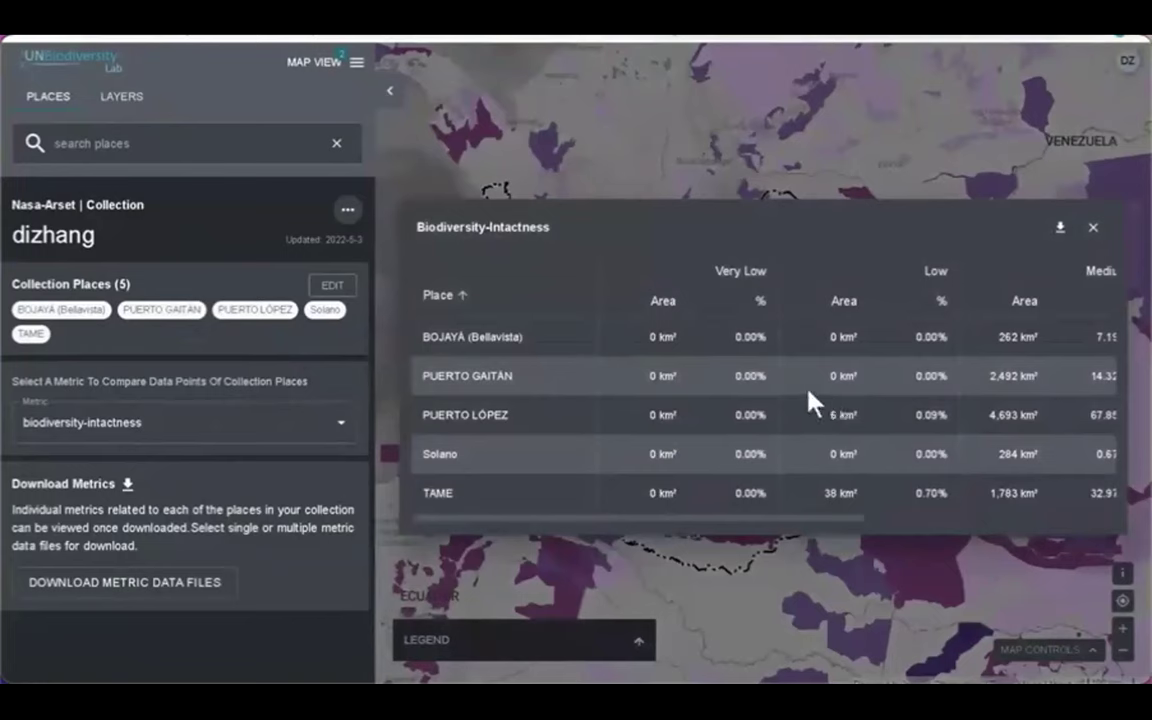
left_click(1093, 229)
Hide the WDPA Protected Areas layer on the map and collapse the legend.
left_click(637, 642)
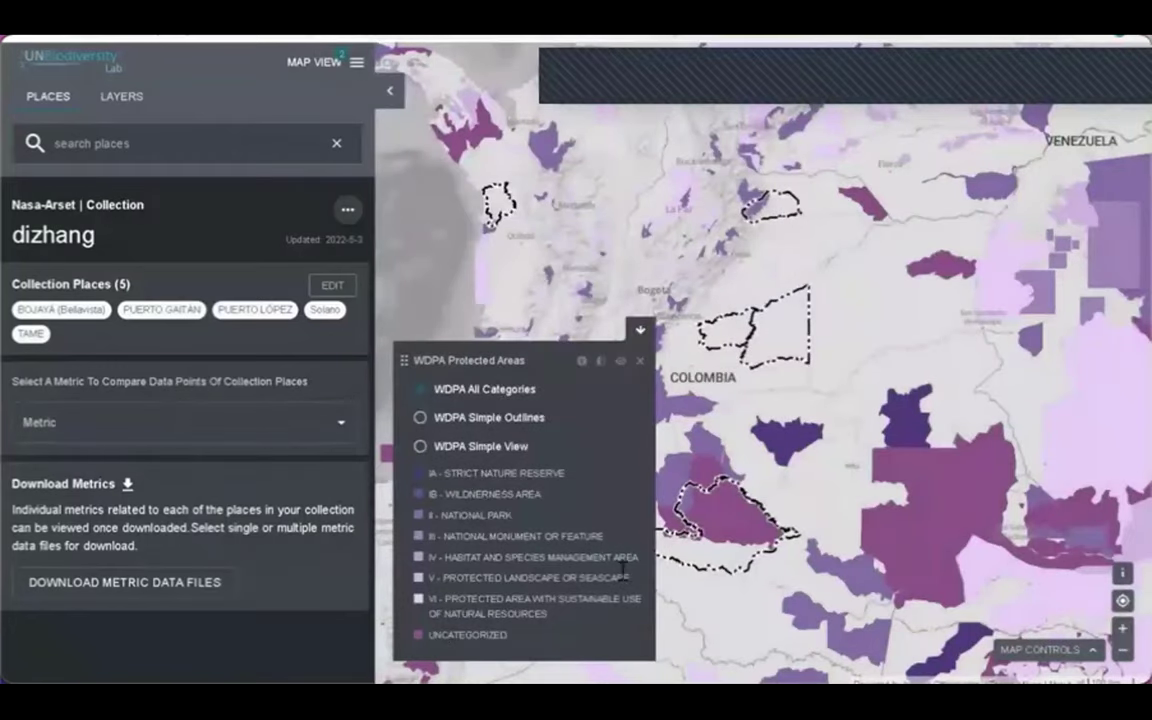
left_click(621, 361)
left_click(639, 329)
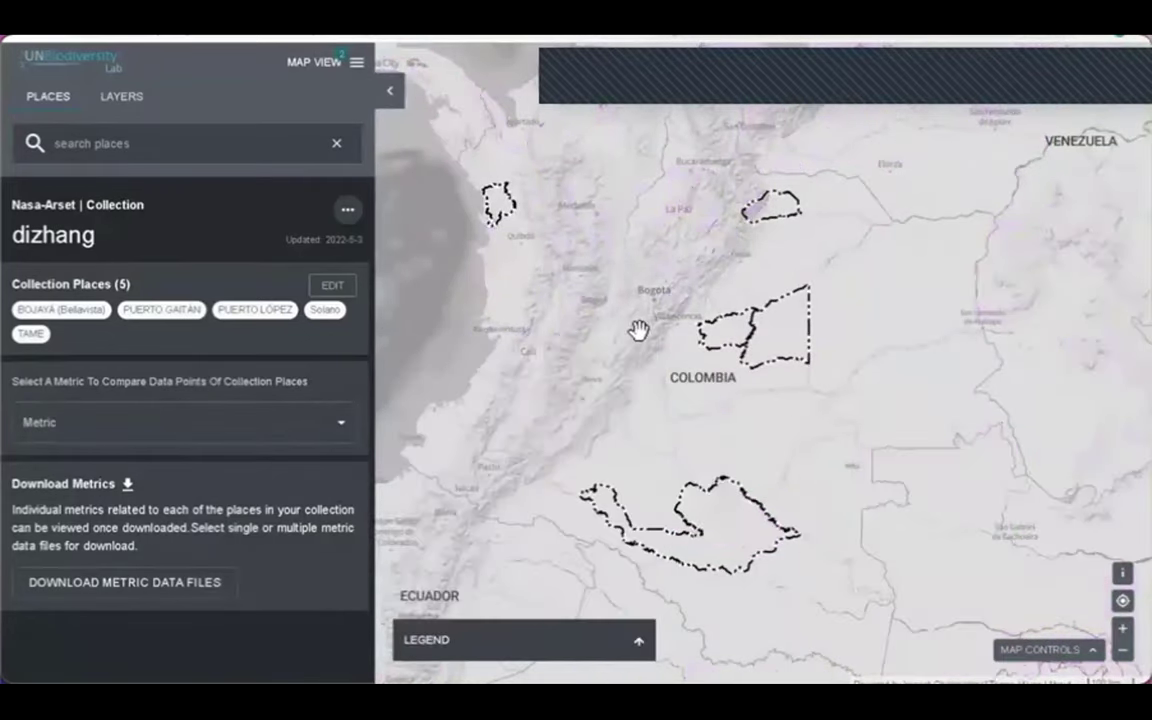
Display the protected-areas metric for the collection's places and view the table's download format options.
left_click(278, 420)
left_click(330, 425)
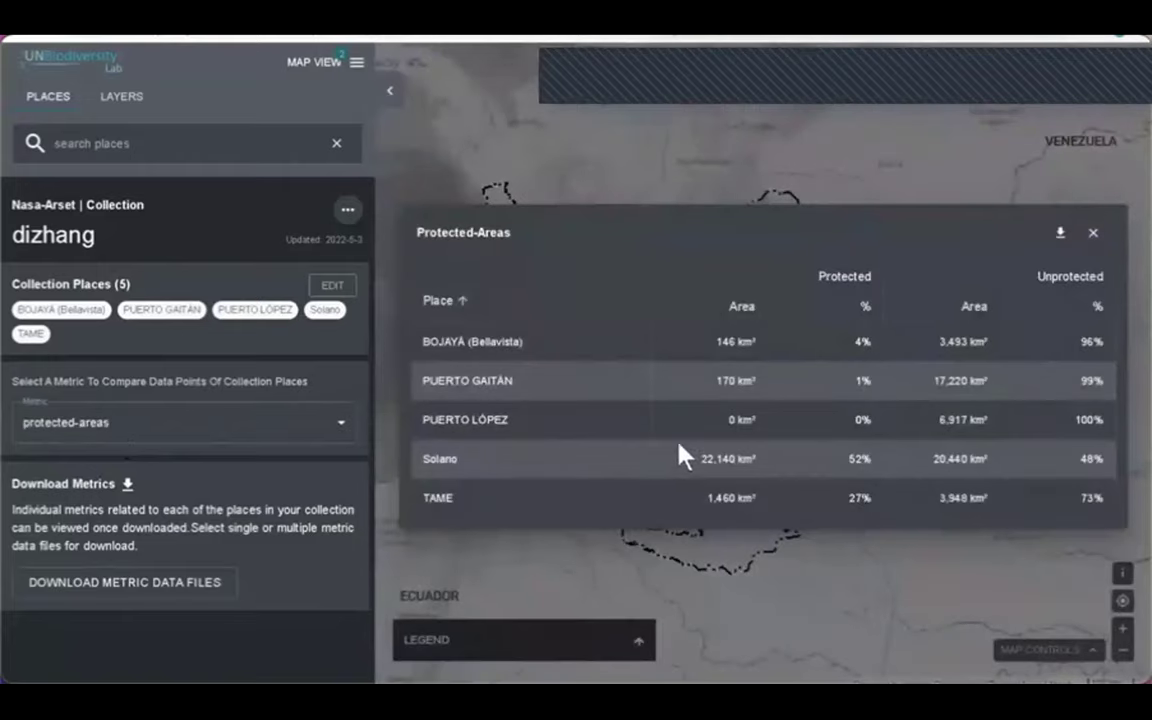
left_click(1062, 236)
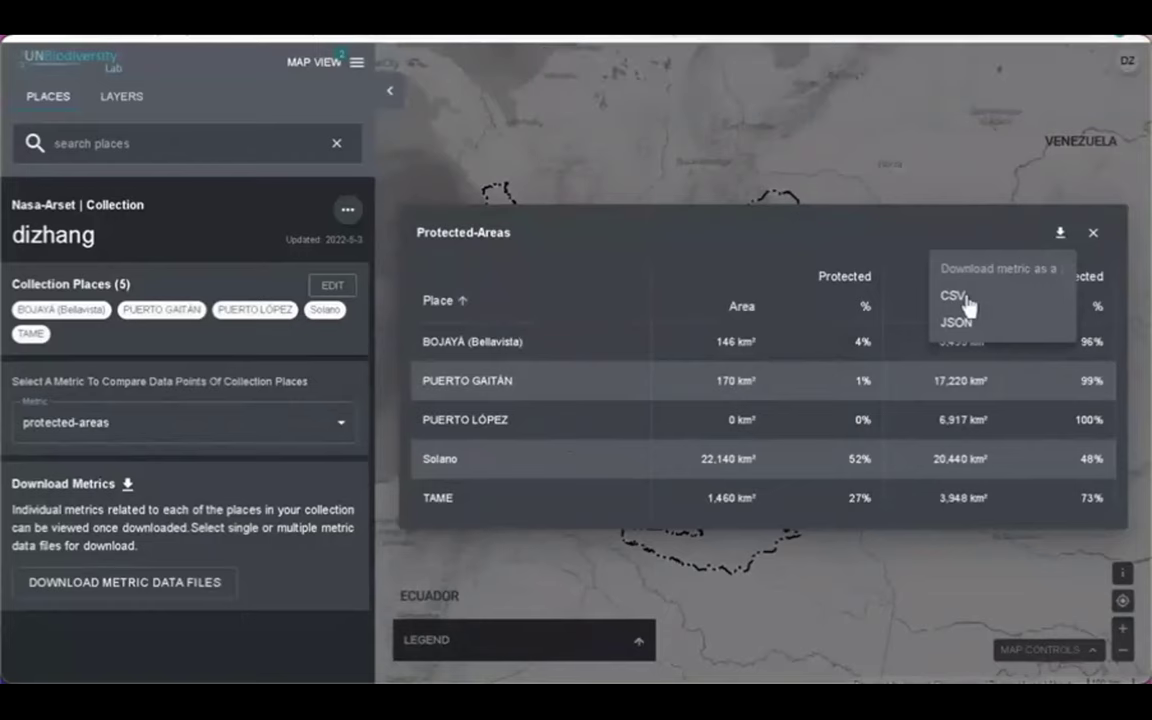
left_click(388, 240)
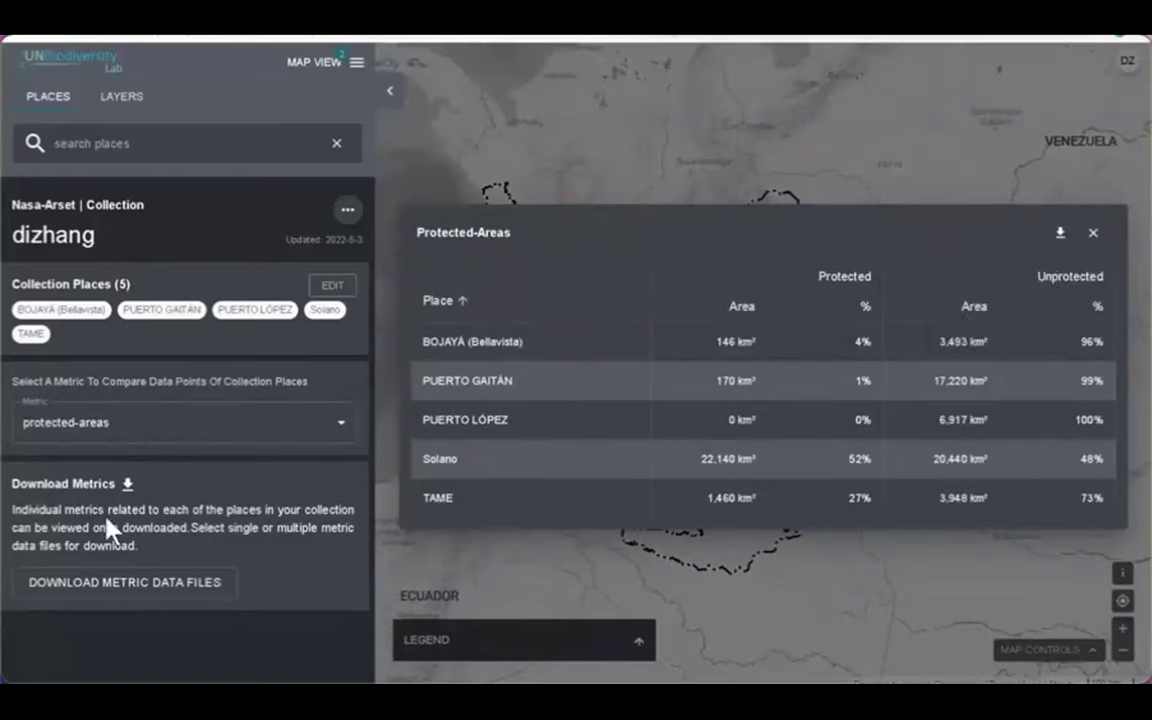
Download the collection's protected-areas metric data as a CSV file.
left_click(170, 595)
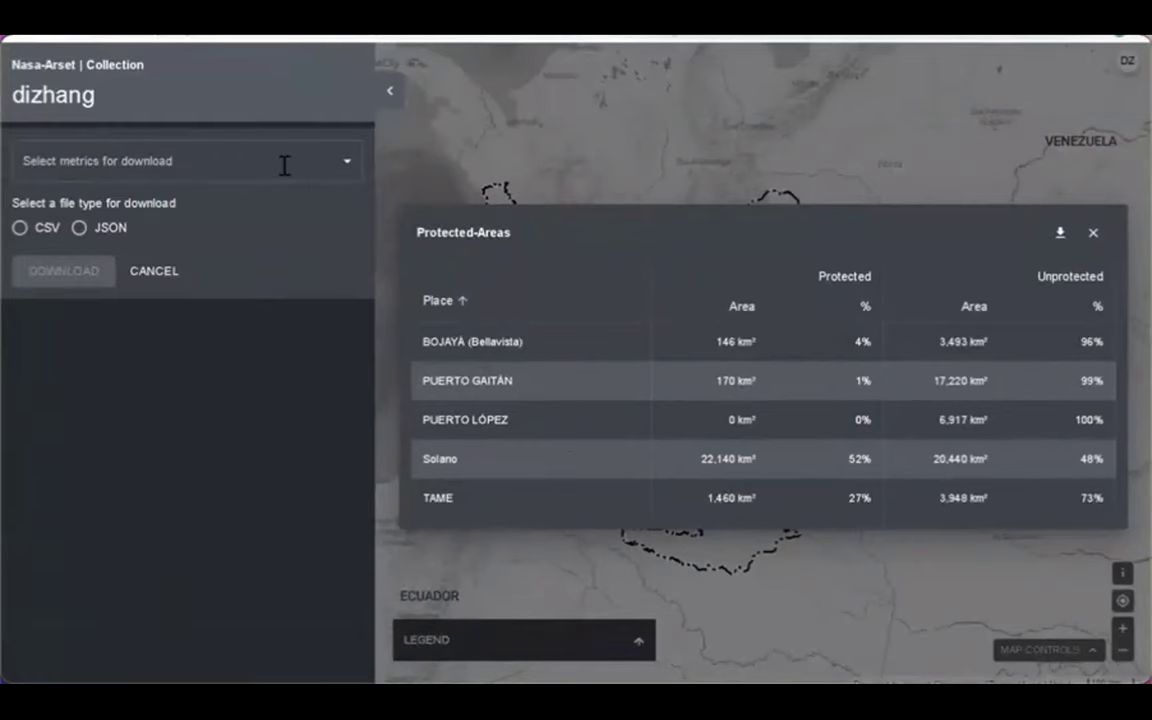
left_click(348, 165)
left_click(90, 350)
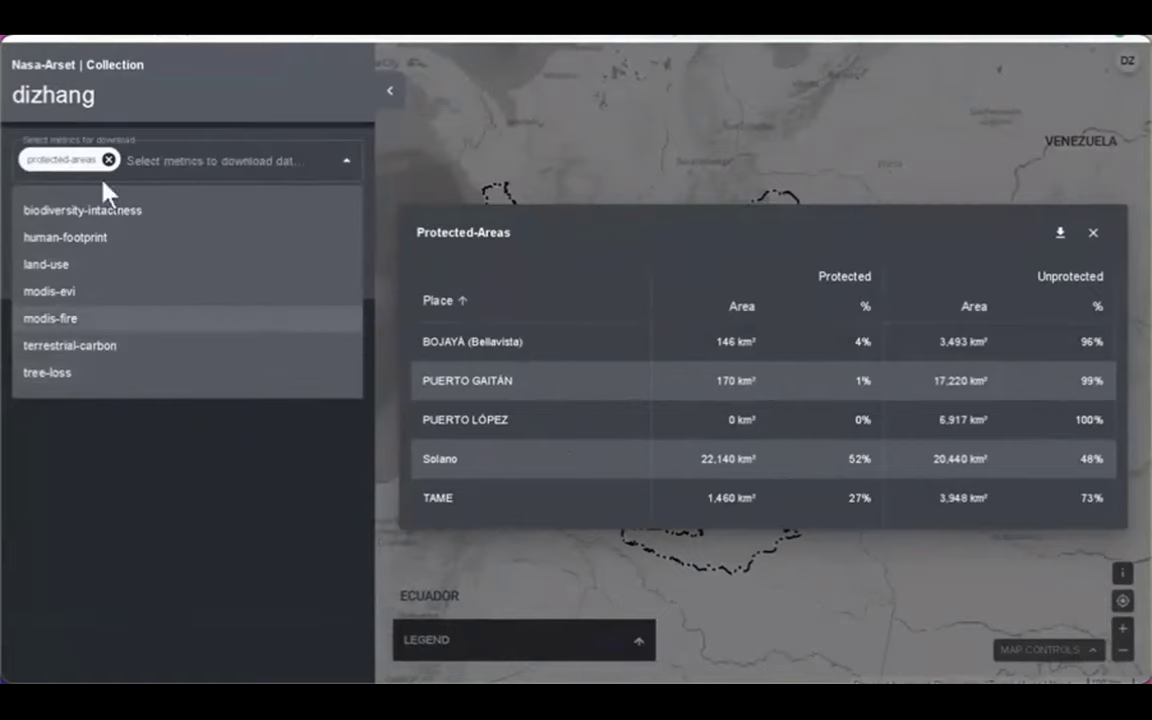
left_click(159, 140)
left_click(22, 230)
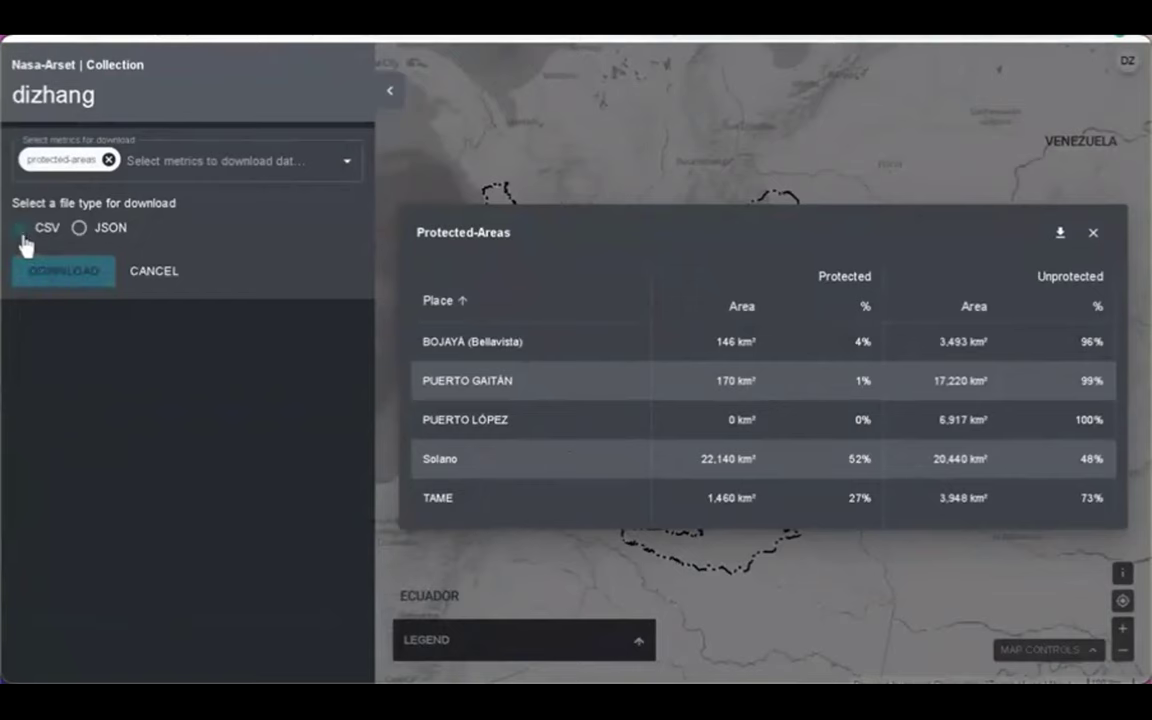
left_click(70, 277)
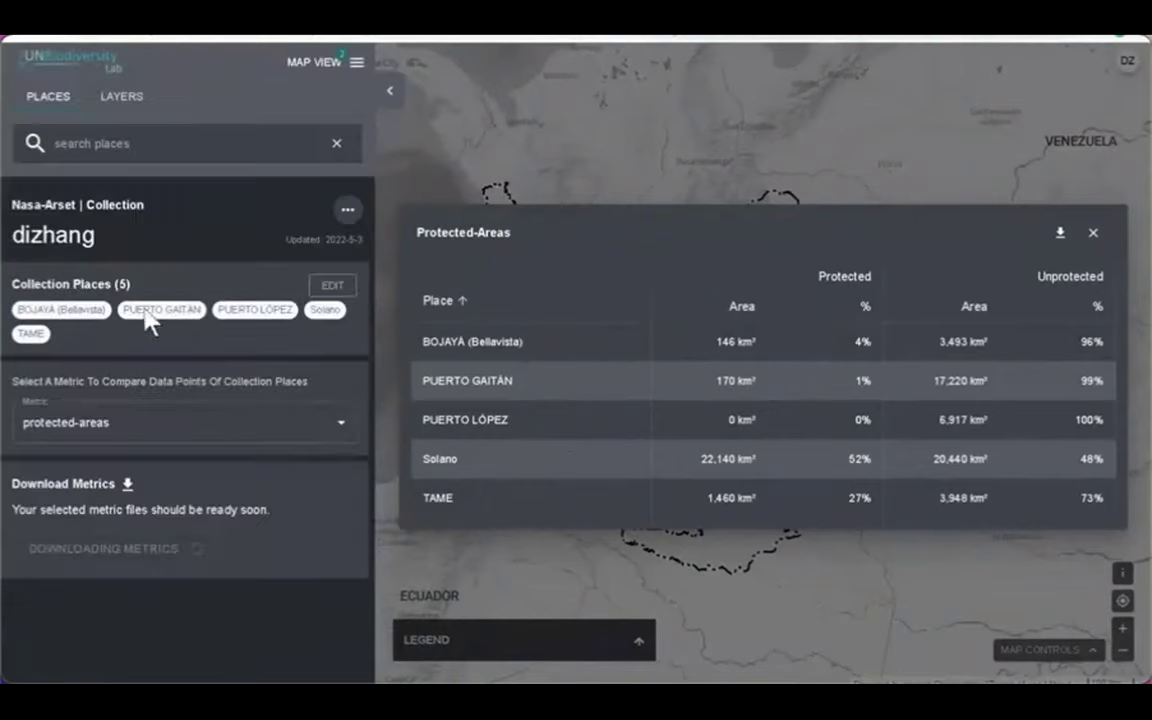
Close the protected-areas table and show the WDPA Protected Areas layer on the map again.
left_click(558, 381)
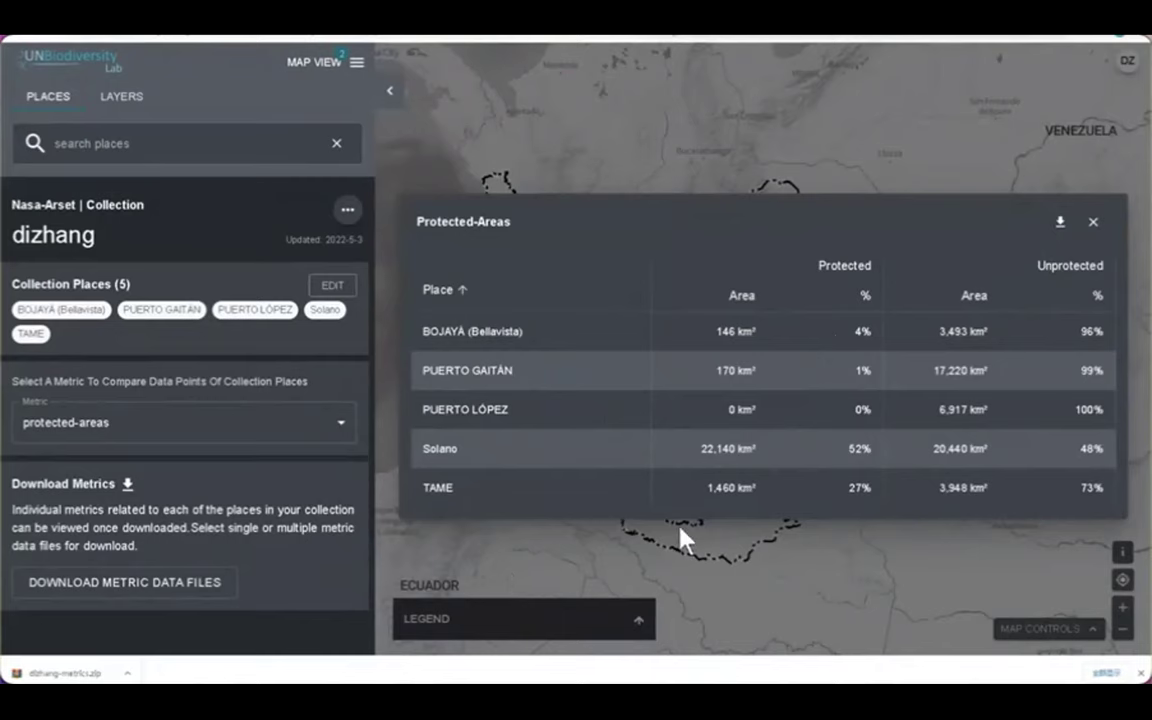
left_click(1093, 221)
left_click(530, 633)
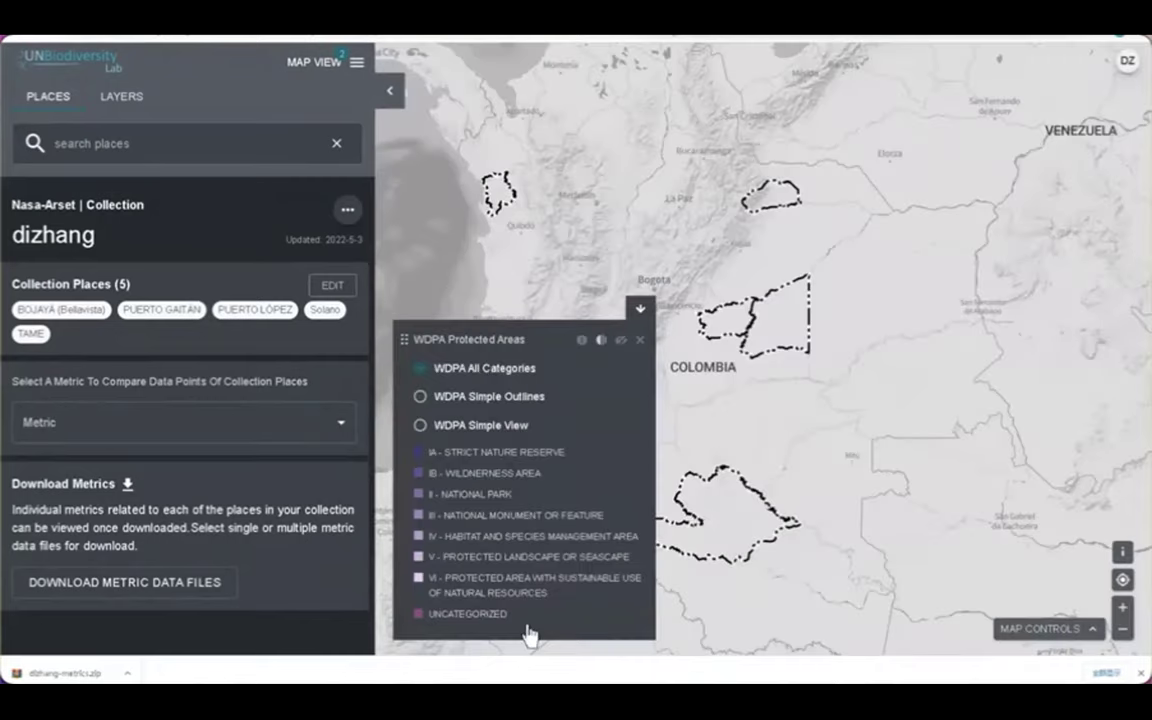
left_click(620, 339)
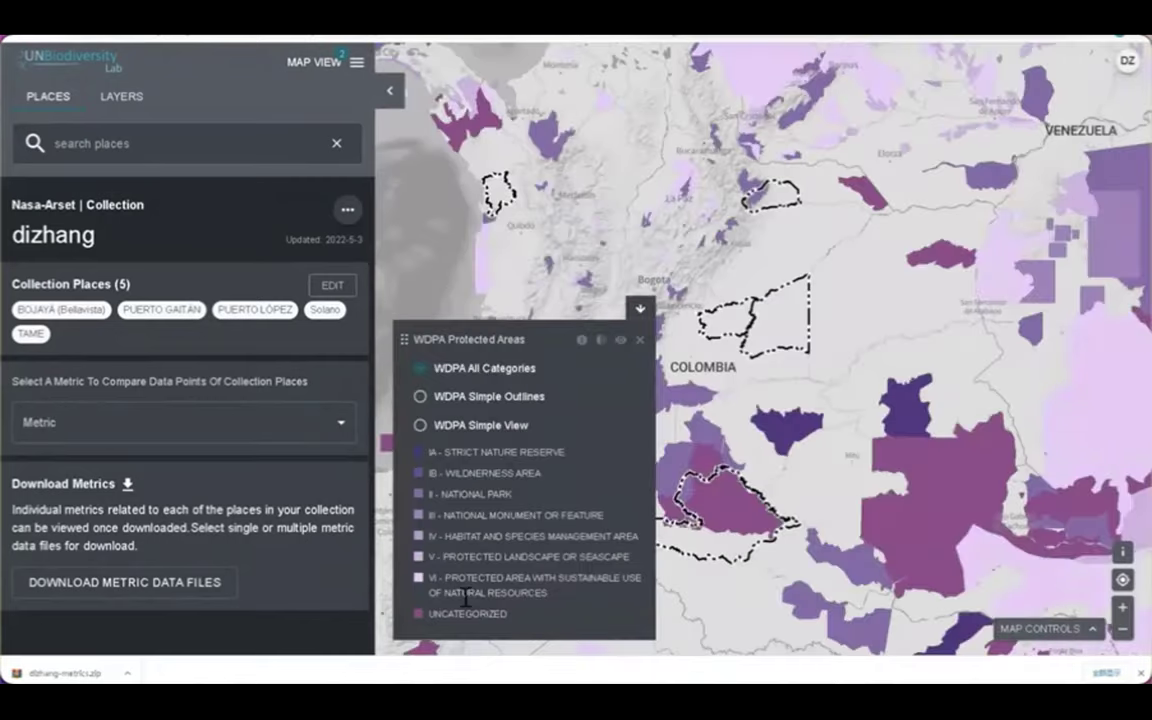